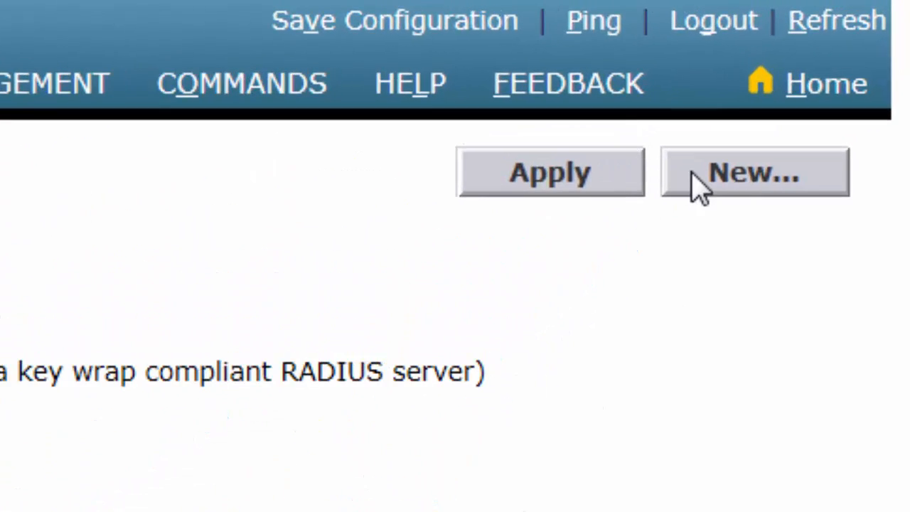
# - Add RADIUS authentication server 9.9.8.100 with its shared secret entered twice, status Enabled
pyautogui.click(693, 174)
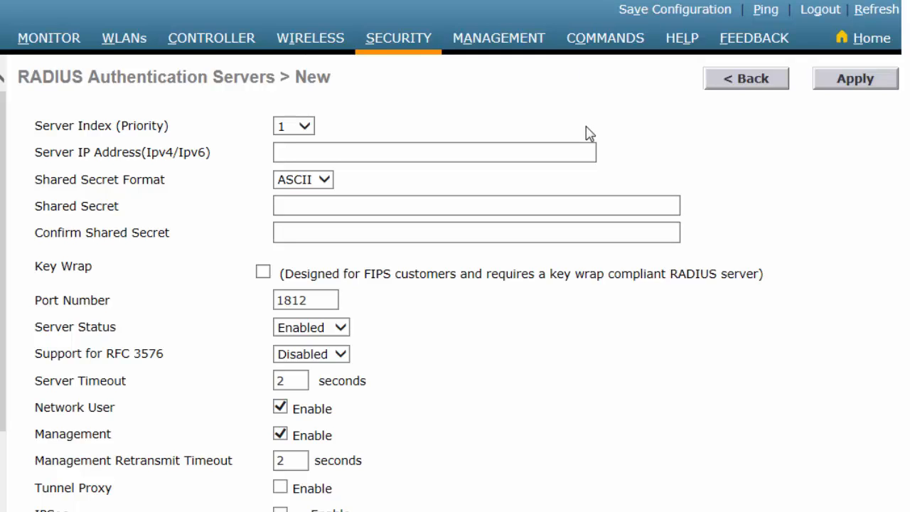
pyautogui.click(446, 157)
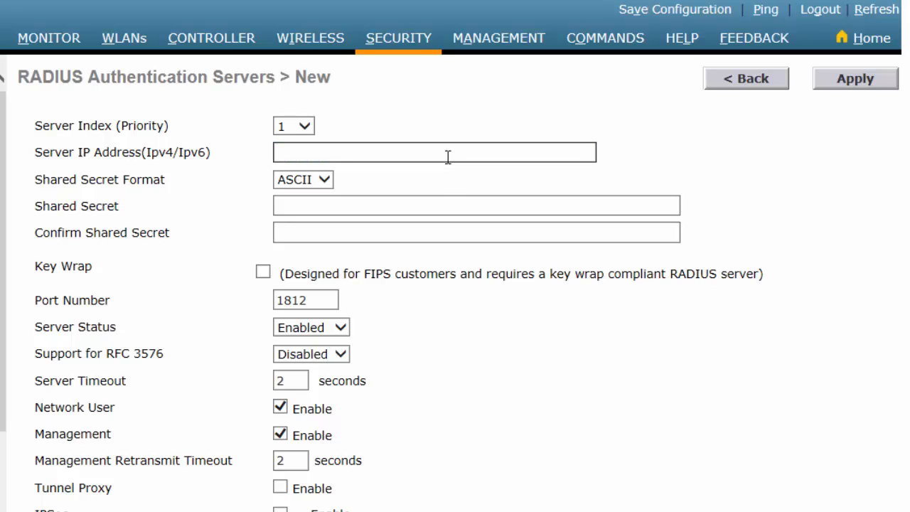
pyautogui.write('9.9.8.100')
pyautogui.click(430, 203)
pyautogui.write('••••••')
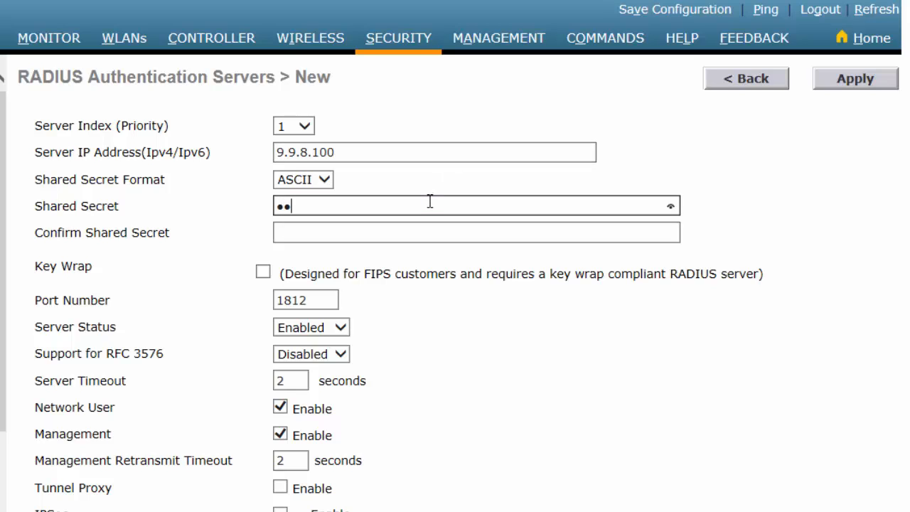
pyautogui.press('Tab')
pyautogui.write('•••••')
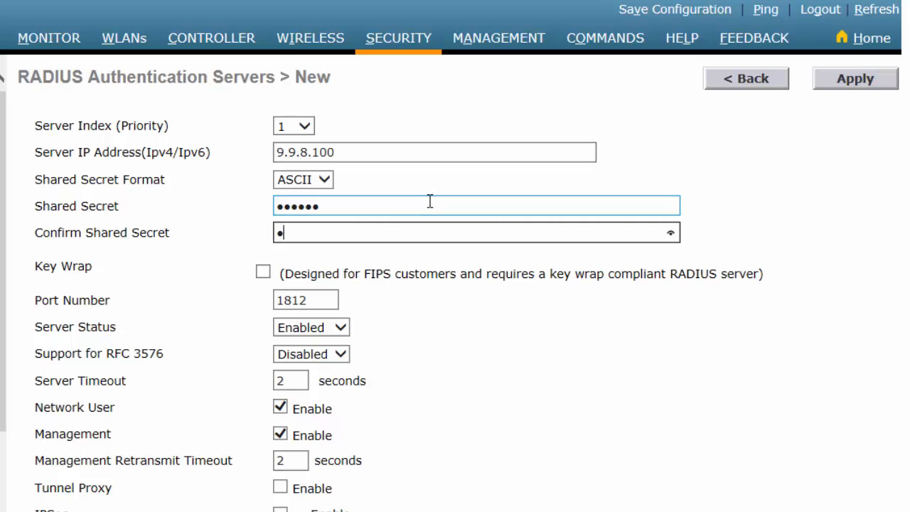
pyautogui.write('•')
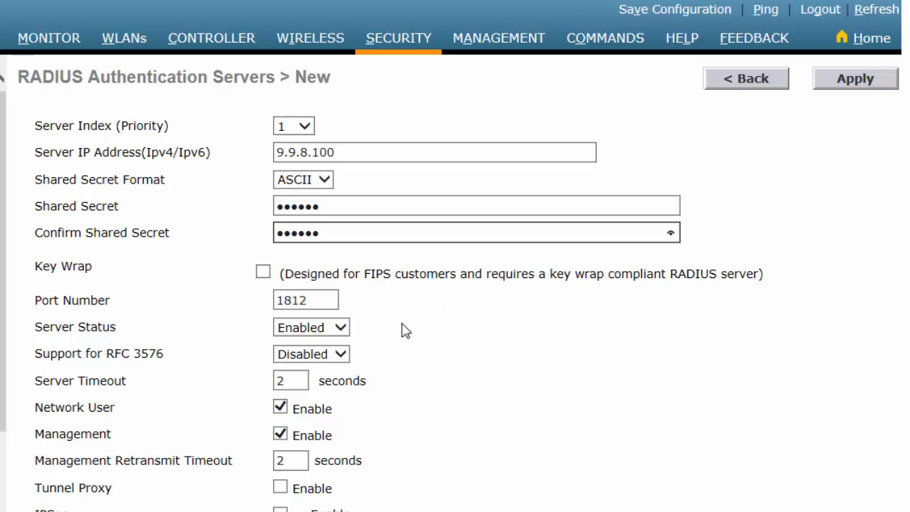
pyautogui.click(331, 327)
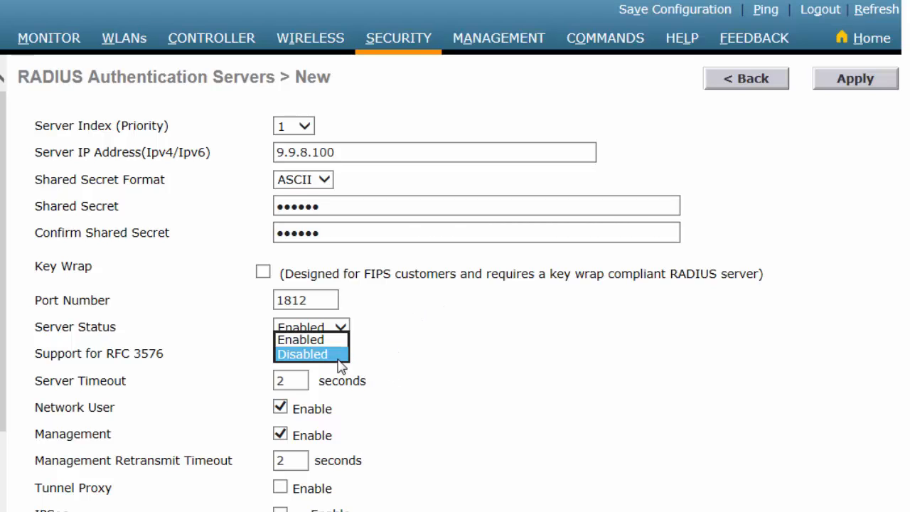
pyautogui.click(319, 342)
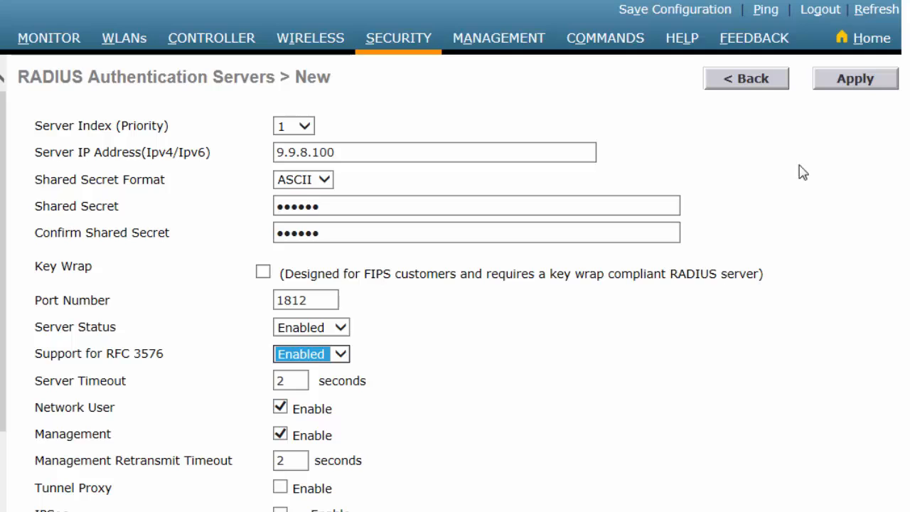
pyautogui.click(859, 83)
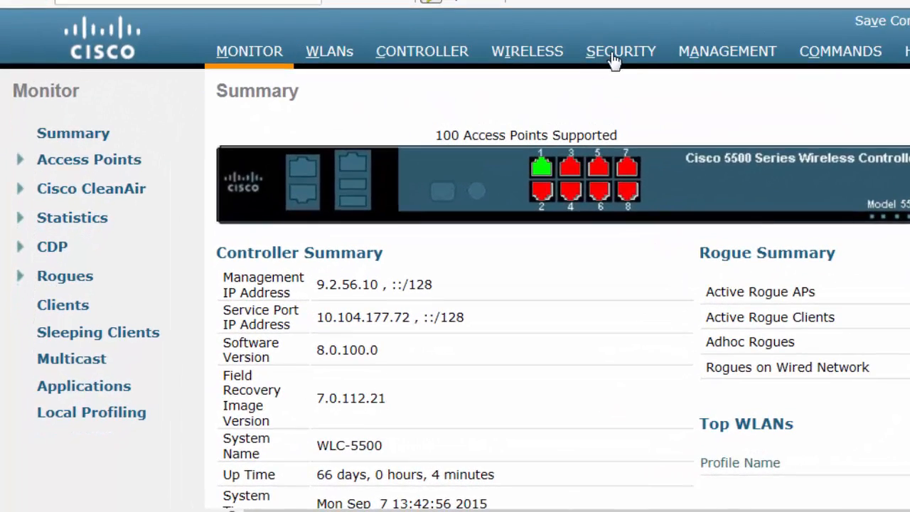
# - Under Security > Access Control Lists > FlexConnect ACLs, create the ACL 'cwa_flex_redirect_acl'
pyautogui.click(614, 61)
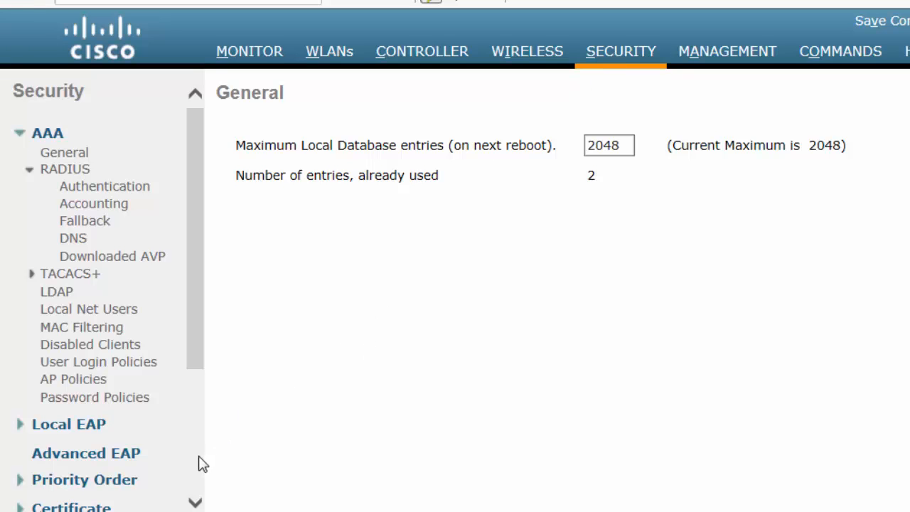
pyautogui.scroll(-3, 199, 463)
pyautogui.click(265, 171)
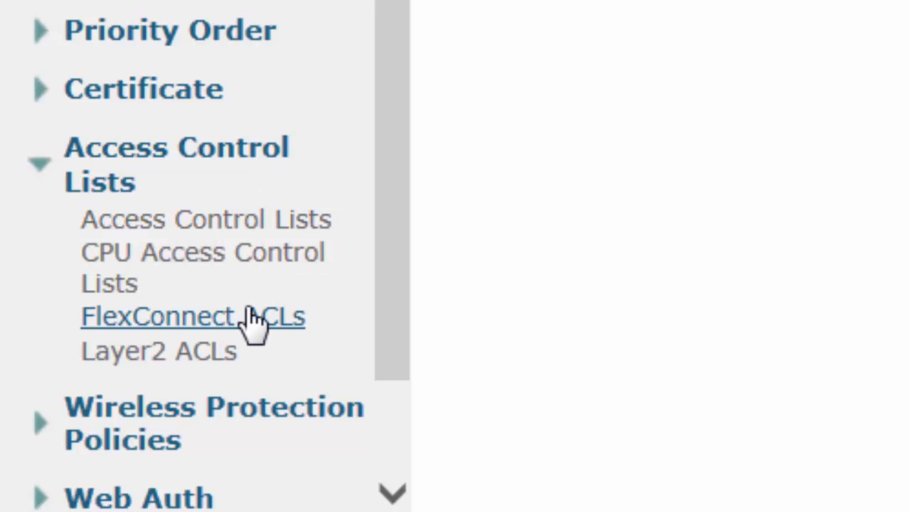
pyautogui.click(254, 317)
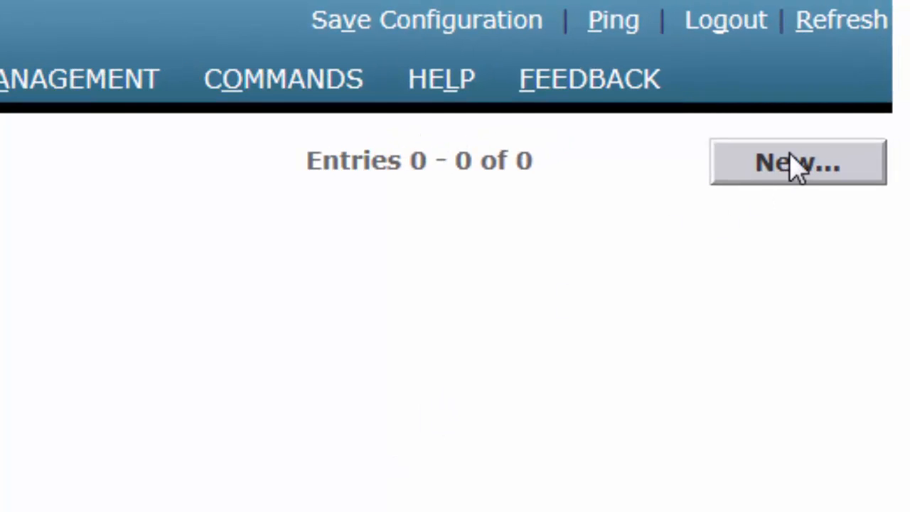
pyautogui.click(795, 165)
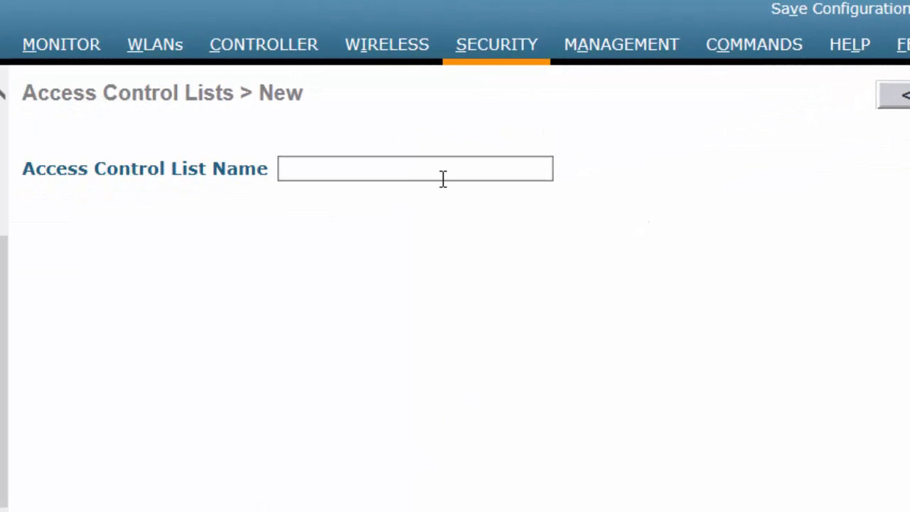
pyautogui.click(442, 178)
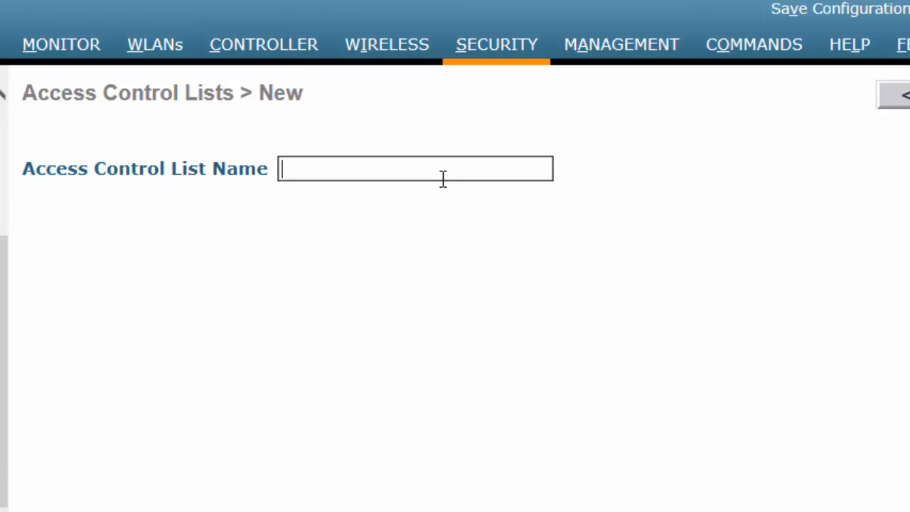
pyautogui.write('cwa_fle')
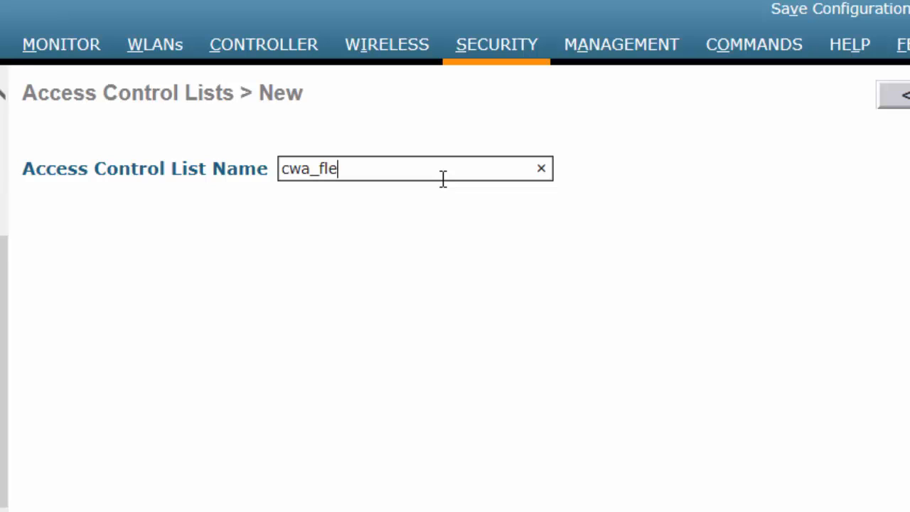
pyautogui.write('x_redire')
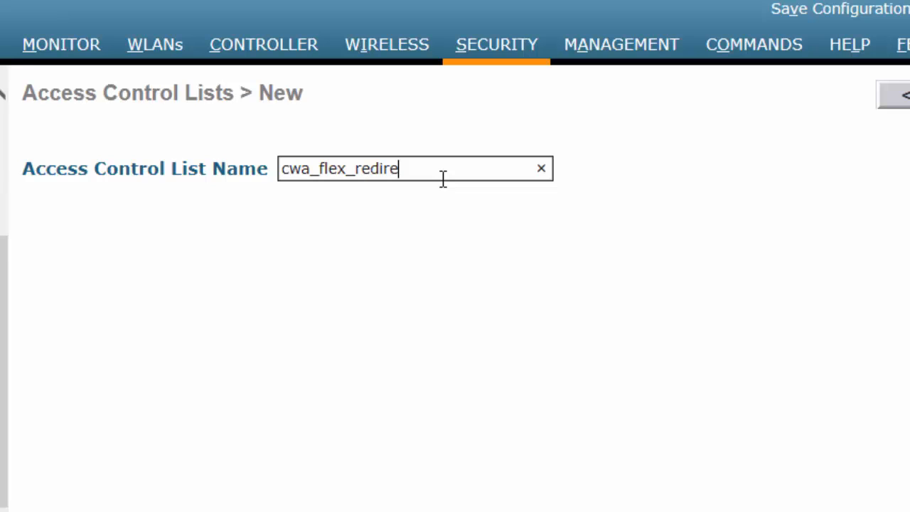
pyautogui.write('ct_acl')
pyautogui.press('Return')
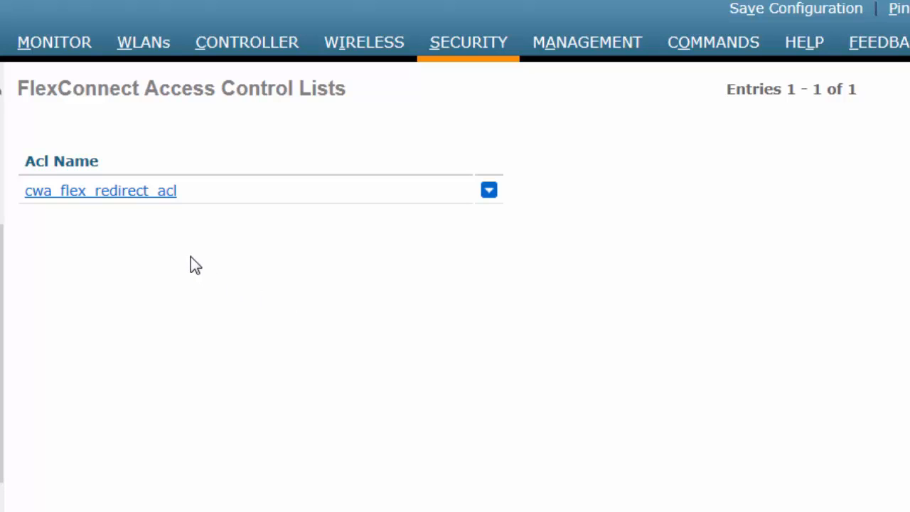
# - In cwa_flex_redirect_acl, start a new rule with sequence 1 and action Permit
pyautogui.click(151, 192)
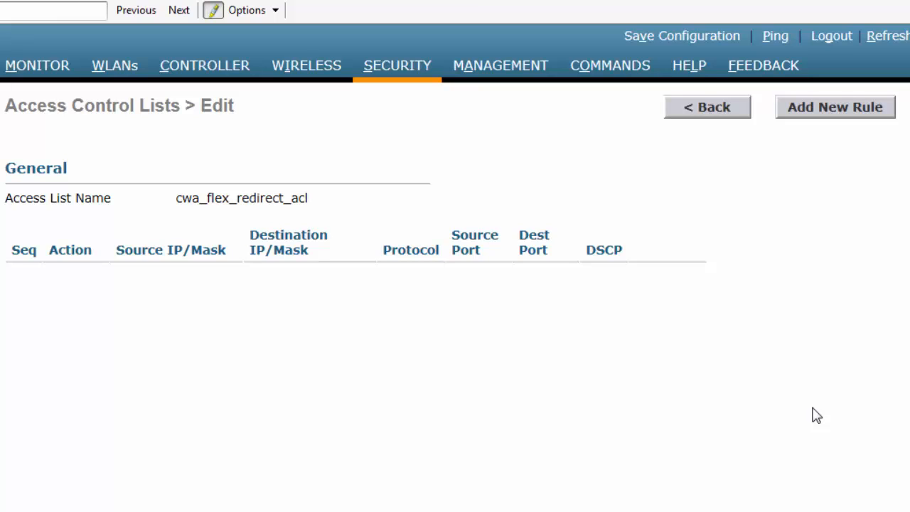
pyautogui.click(829, 114)
pyautogui.click(253, 153)
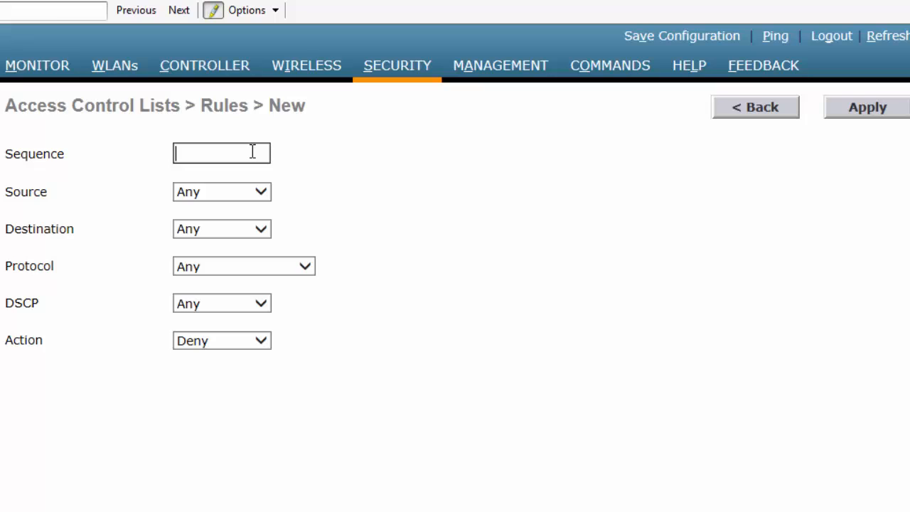
pyautogui.write('1')
pyautogui.click(259, 342)
pyautogui.click(223, 328)
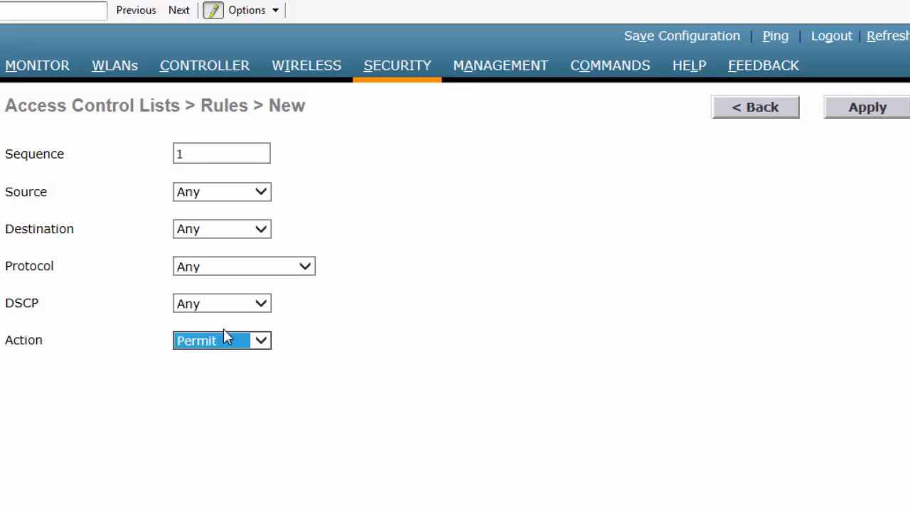
# - Set rule 1's destination to IP 9.9.8.100 with netmask 255.255.255.255 and apply
pyautogui.click(232, 231)
pyautogui.click(229, 245)
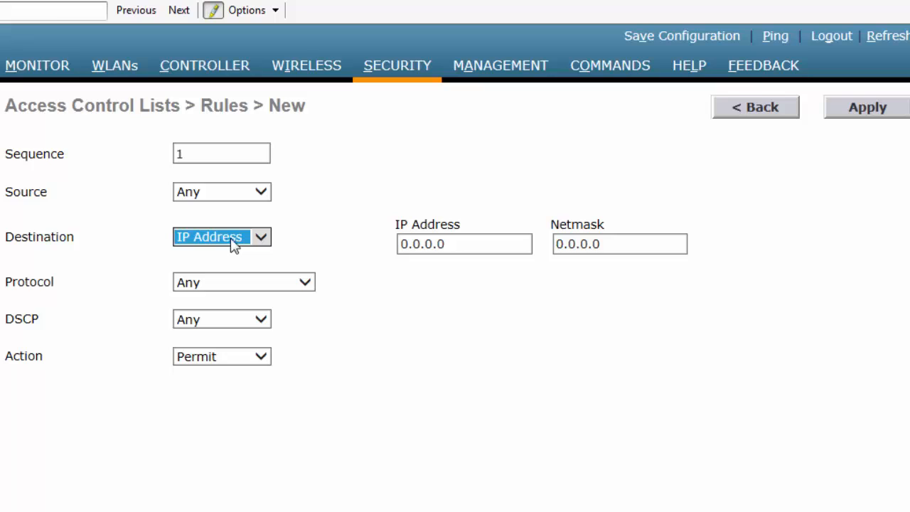
pyautogui.click(478, 243)
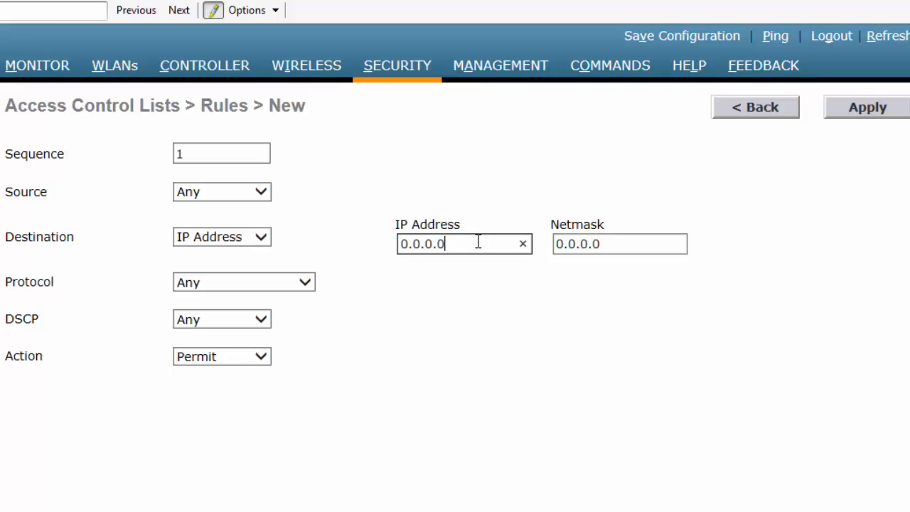
pyautogui.doubleClick(403, 242)
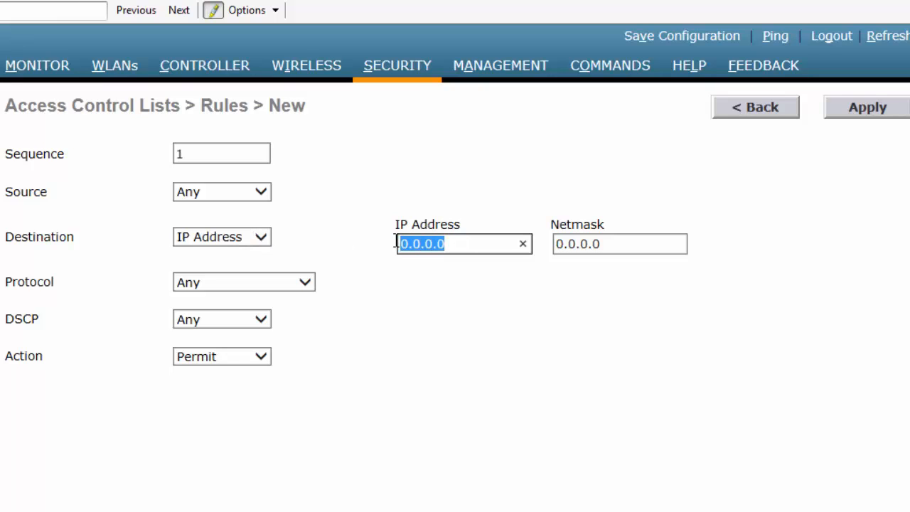
pyautogui.write('9')
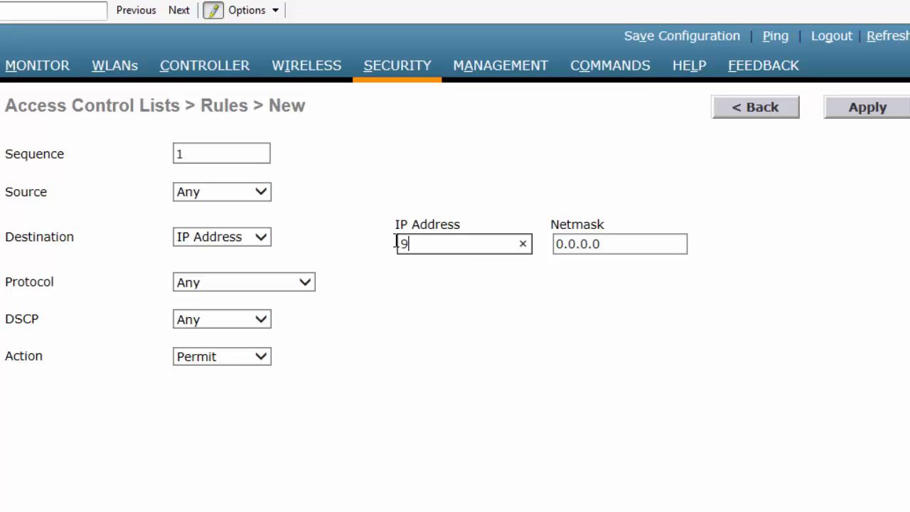
pyautogui.write('.9.8.100')
pyautogui.press('Tab')
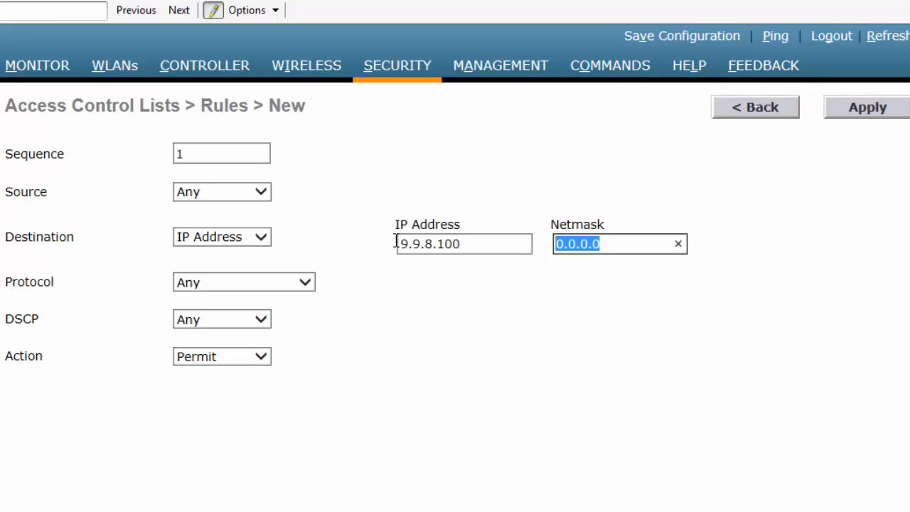
pyautogui.write('2')
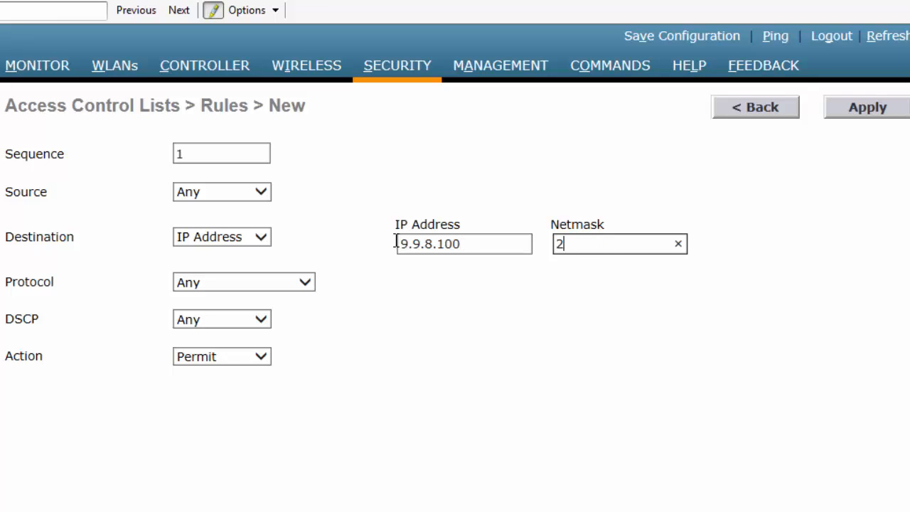
pyautogui.write('55.255.255.255')
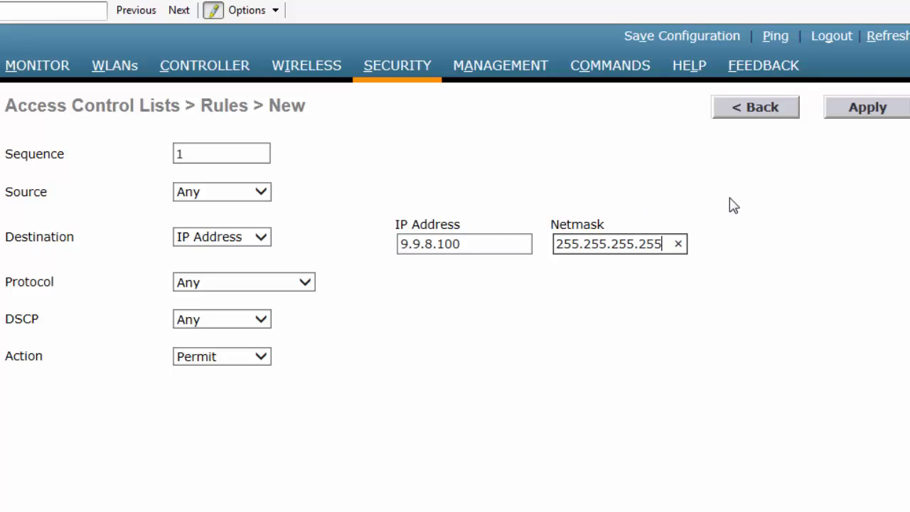
pyautogui.click(850, 109)
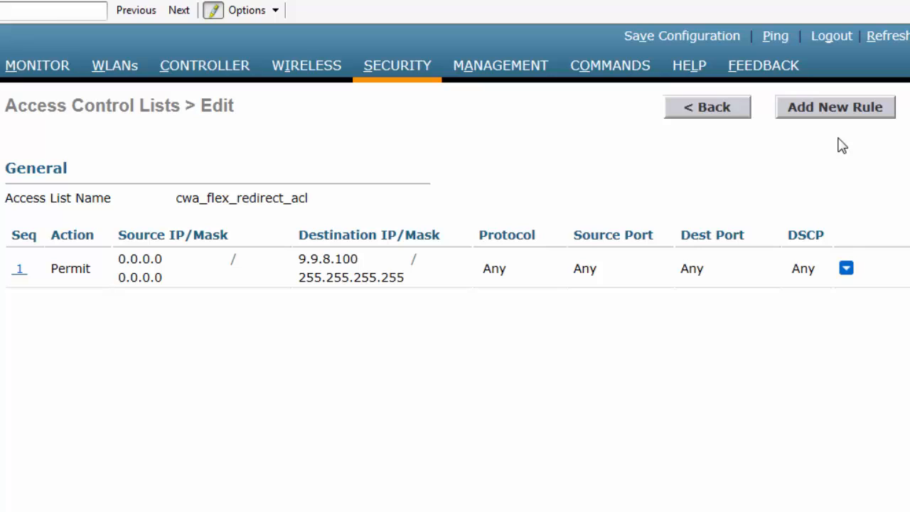
# - Start a new rule with sequence 2 and action Permit
pyautogui.click(838, 114)
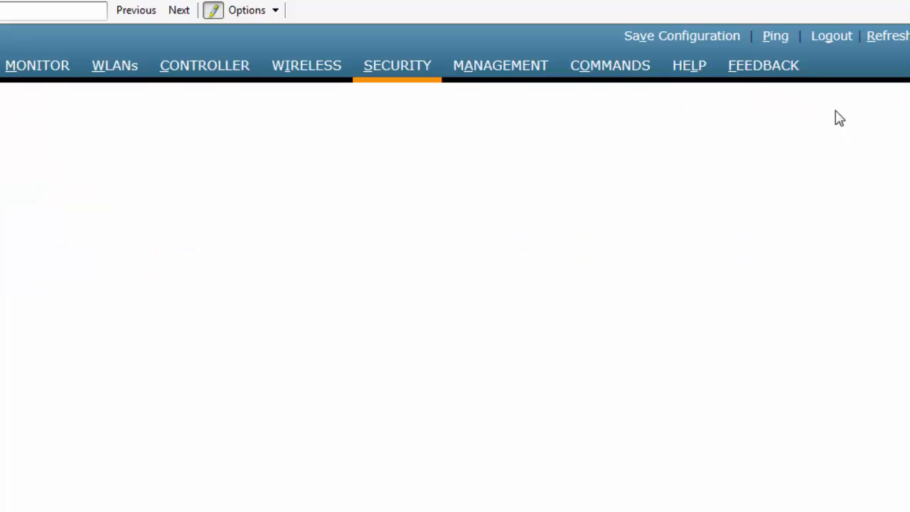
pyautogui.click(204, 155)
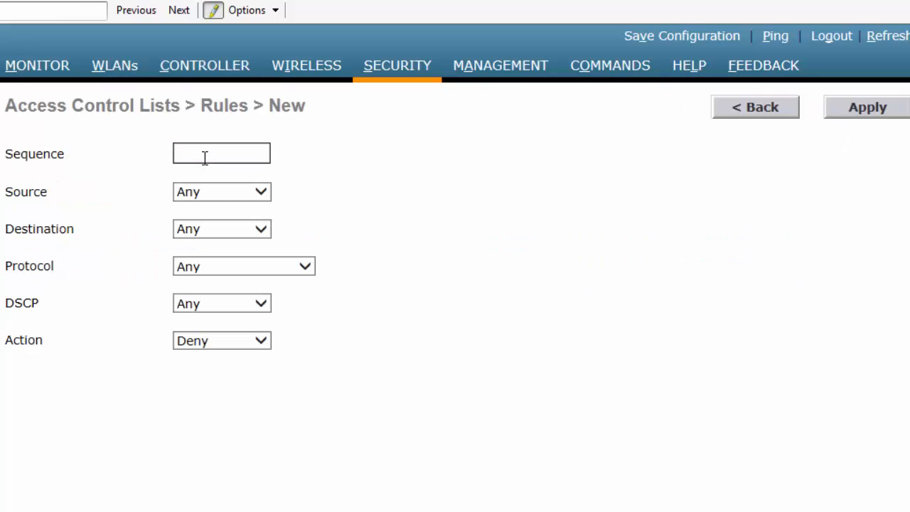
pyautogui.write('2')
pyautogui.click(255, 198)
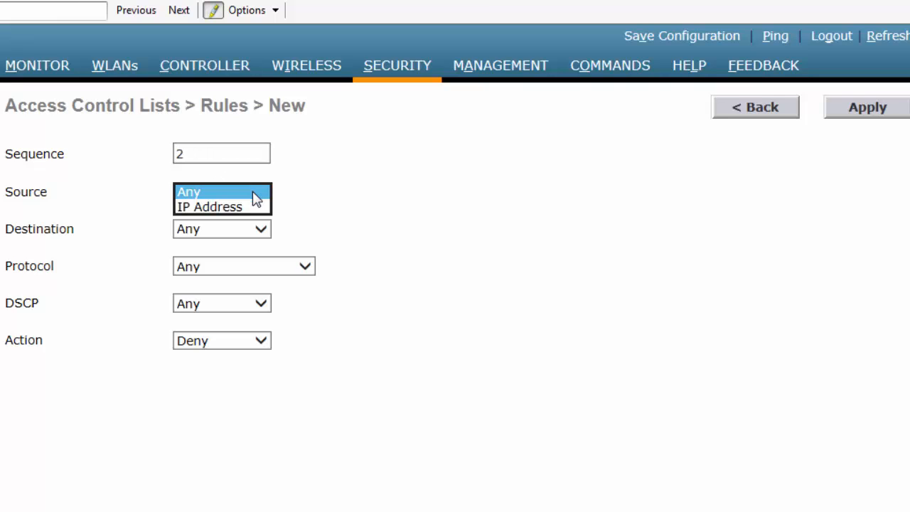
pyautogui.click(353, 204)
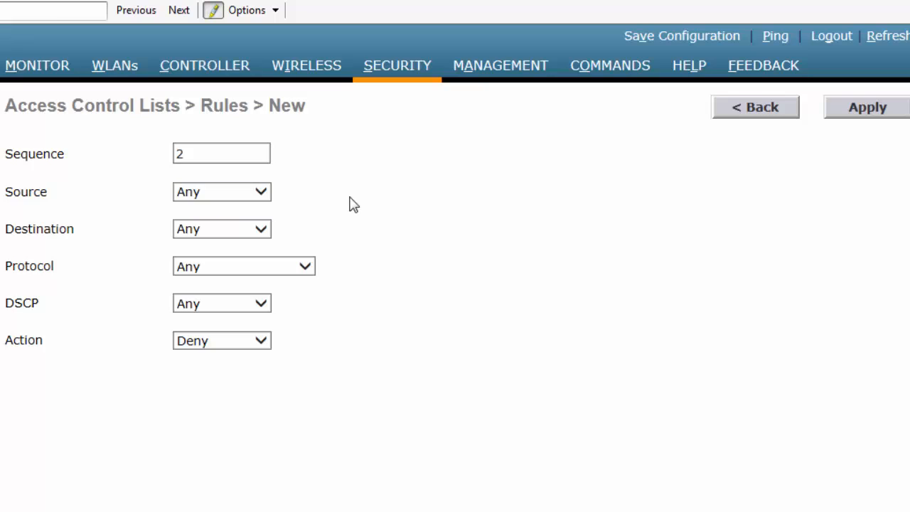
pyautogui.click(268, 341)
pyautogui.click(233, 331)
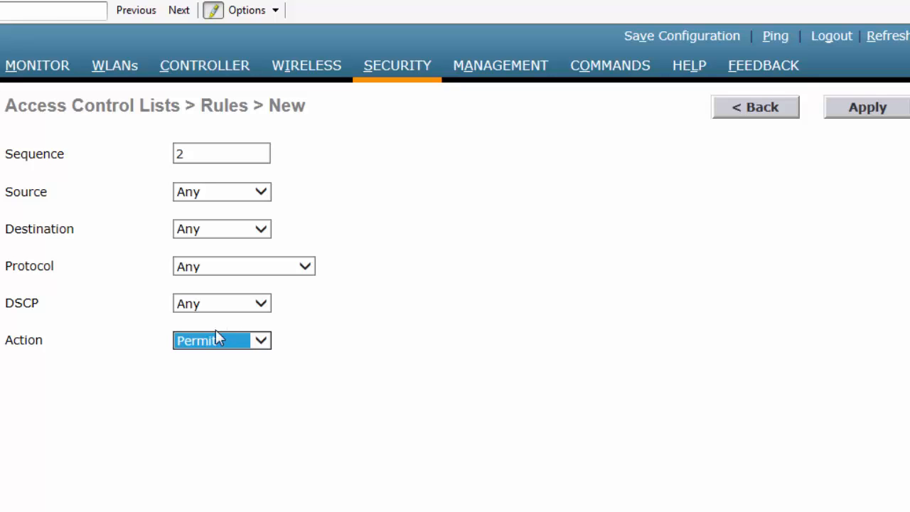
# - Set rule 2's source to IP 9.9.8.100 with netmask 255.255.255.255 and apply
pyautogui.click(266, 198)
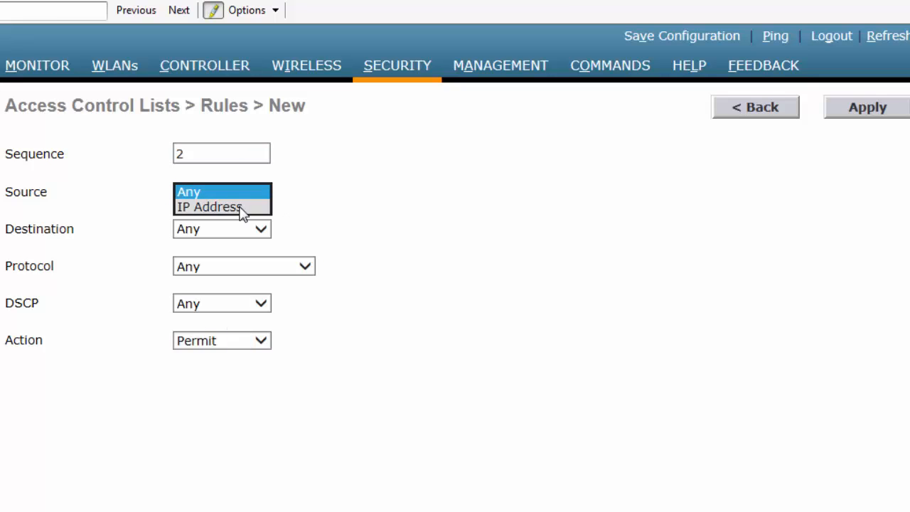
pyautogui.click(240, 207)
pyautogui.click(473, 198)
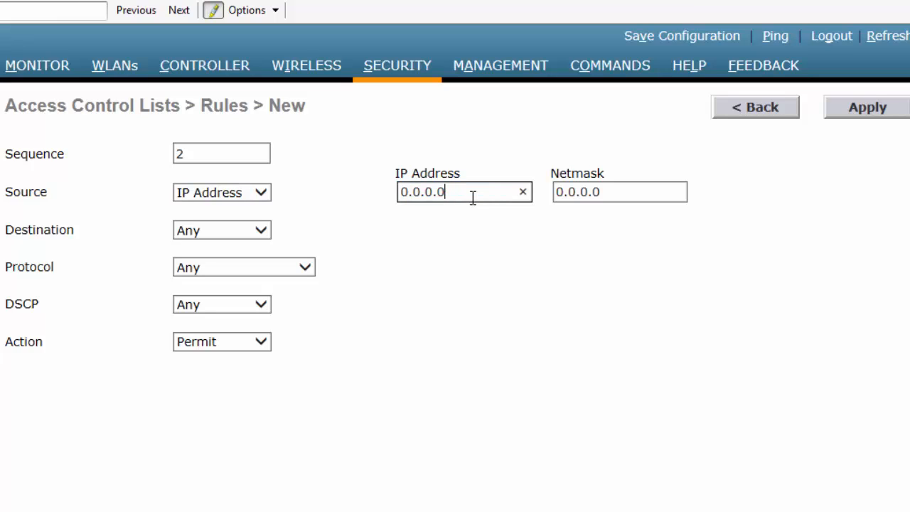
pyautogui.moveTo(472, 198); pyautogui.dragTo(394, 204)
pyautogui.write('9.9.8.100')
pyautogui.press('Tab')
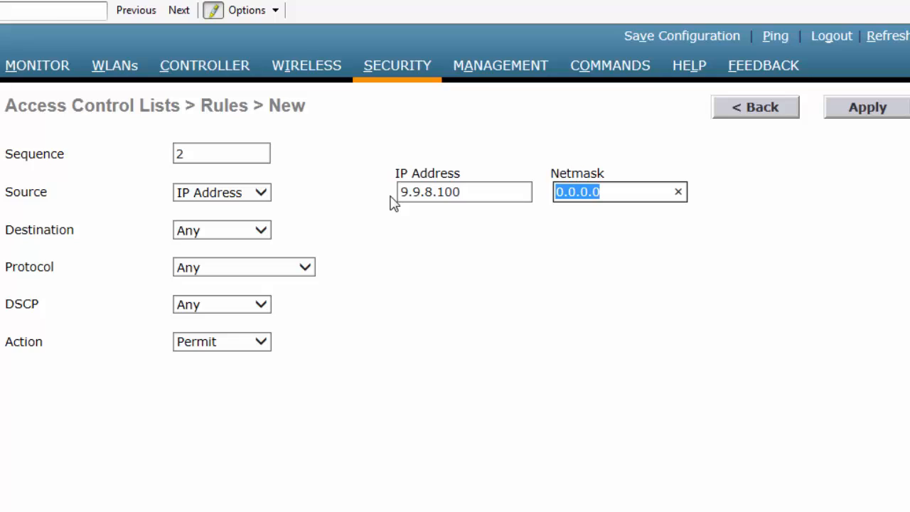
pyautogui.write('255.255')
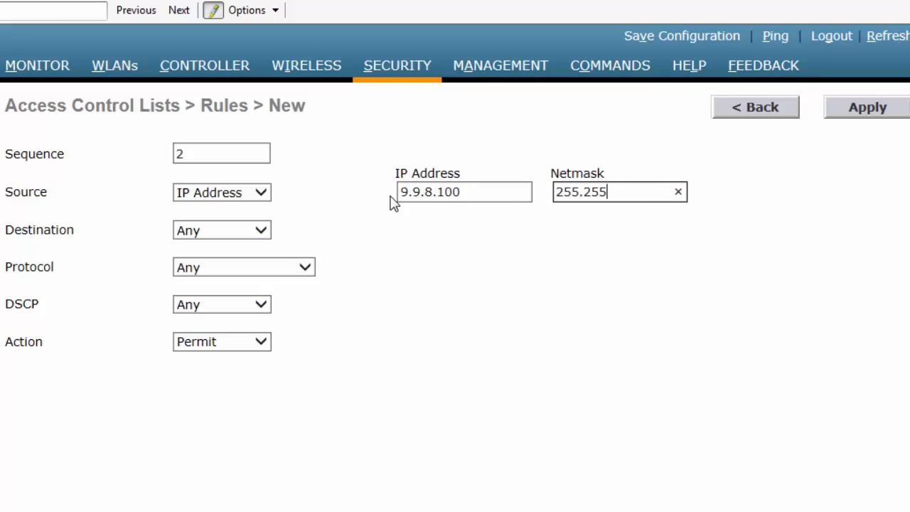
pyautogui.write('.255.255')
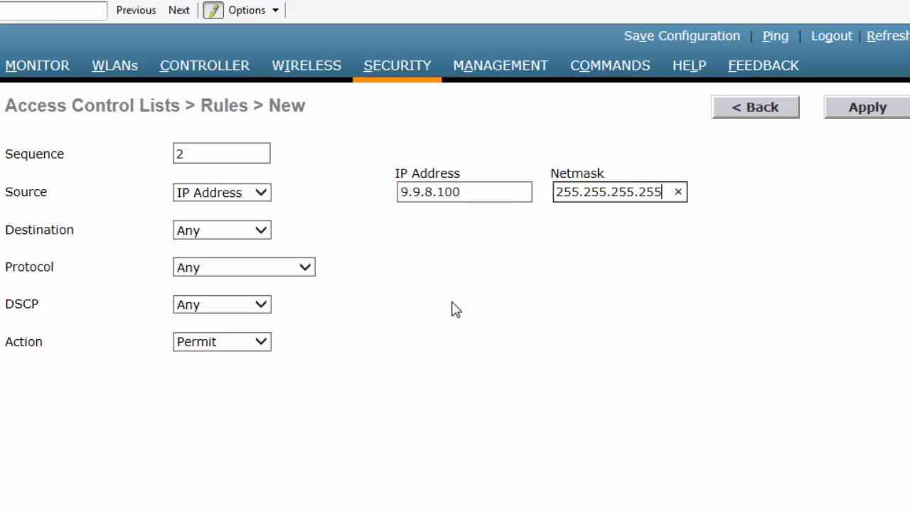
pyautogui.click(867, 107)
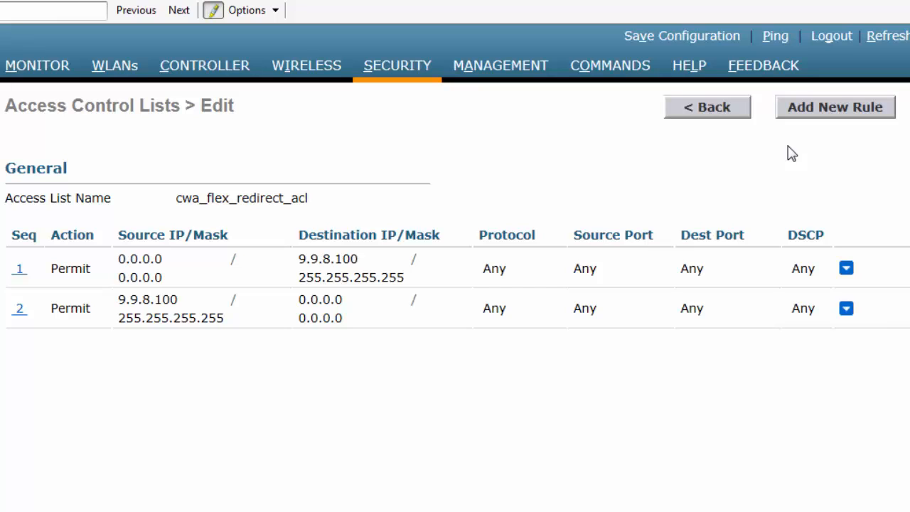
# - Add a Deny rule with sequence 3 to cwa_flex_redirect_acl, then go back to the ACL list
pyautogui.click(803, 118)
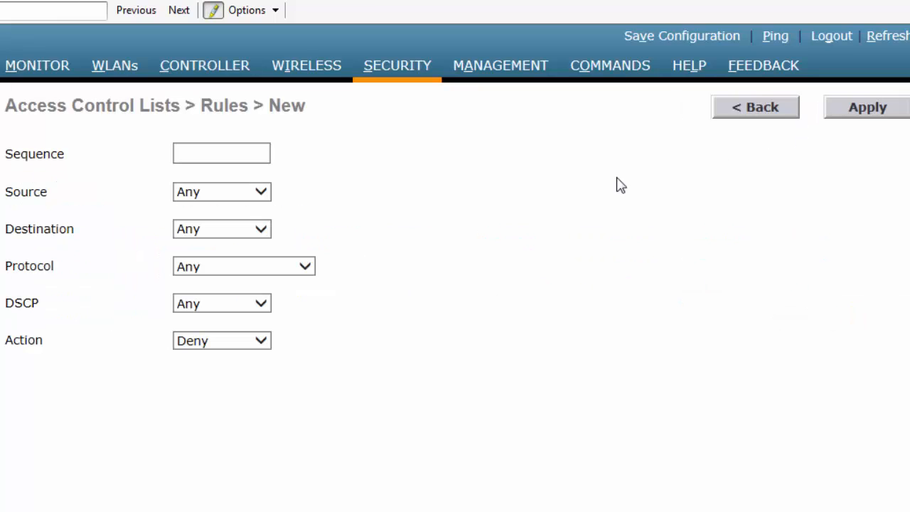
pyautogui.click(240, 156)
pyautogui.write('3')
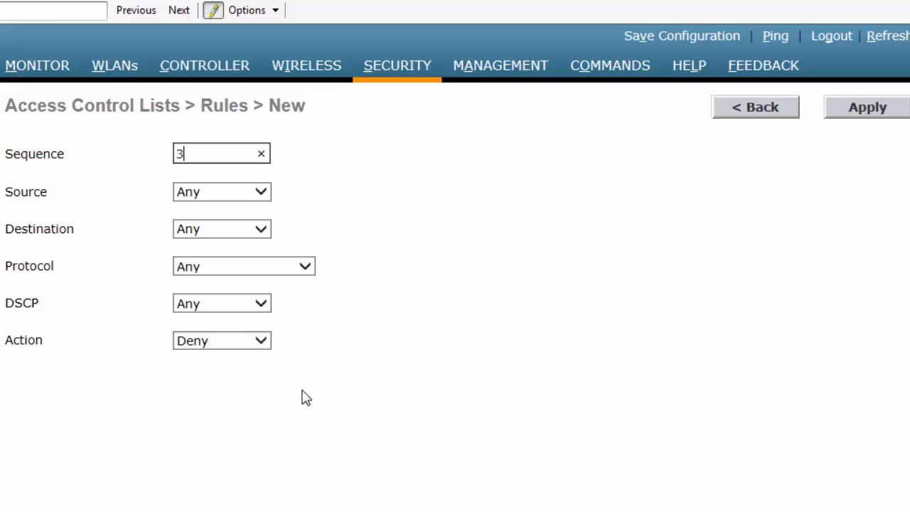
pyautogui.click(261, 345)
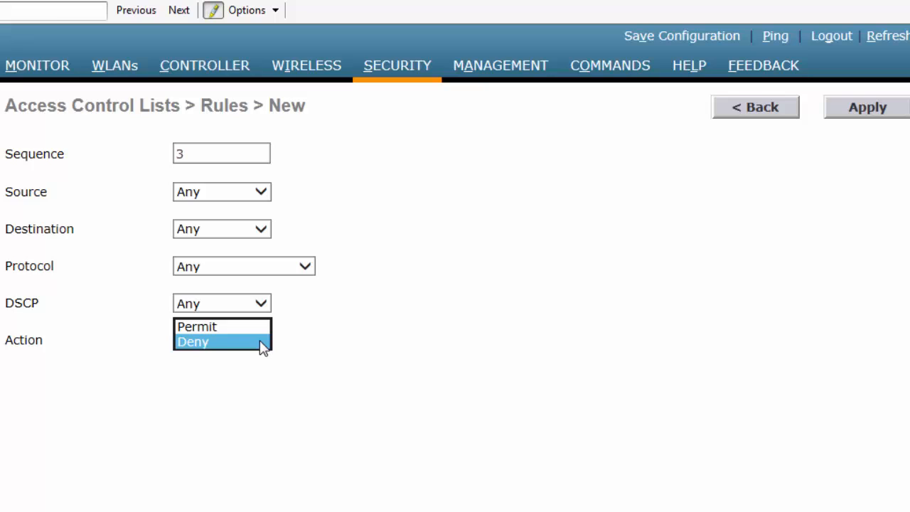
pyautogui.click(263, 342)
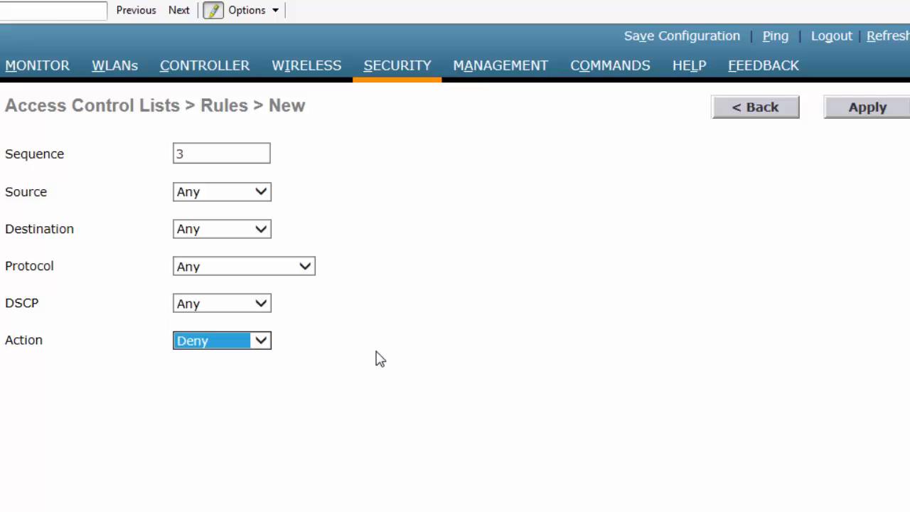
pyautogui.click(838, 120)
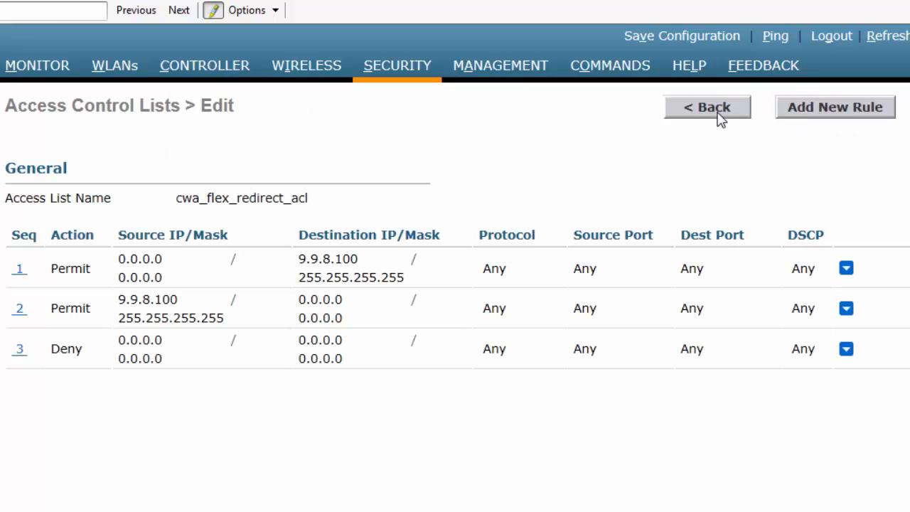
pyautogui.click(697, 110)
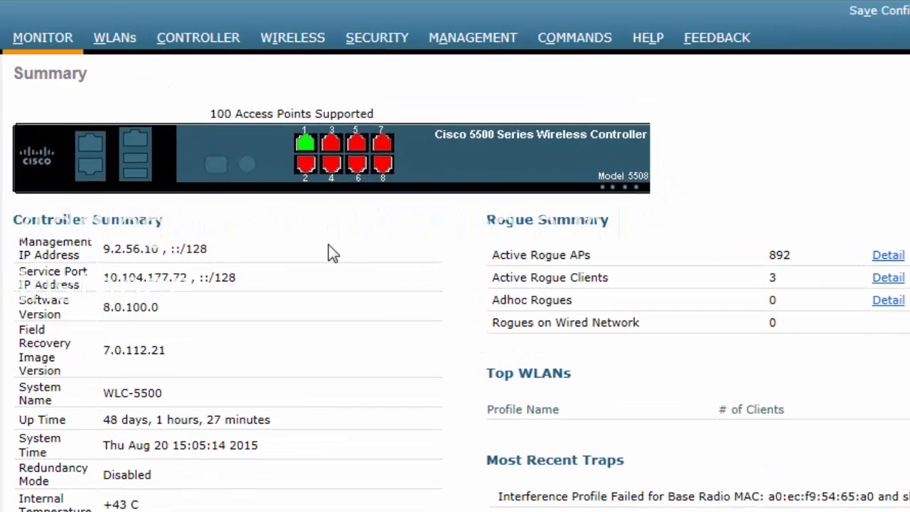
# - Go to the WLANs page with Create New selected in the dropdown
pyautogui.click(120, 38)
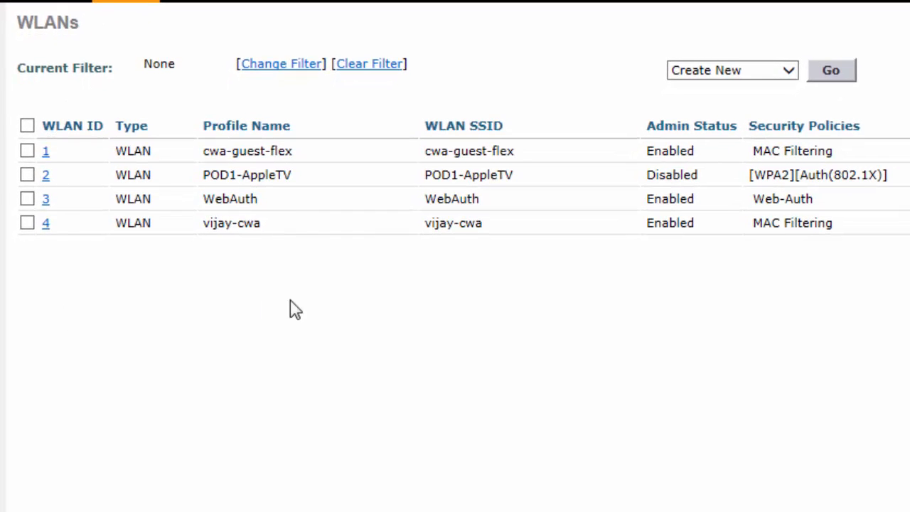
pyautogui.click(791, 74)
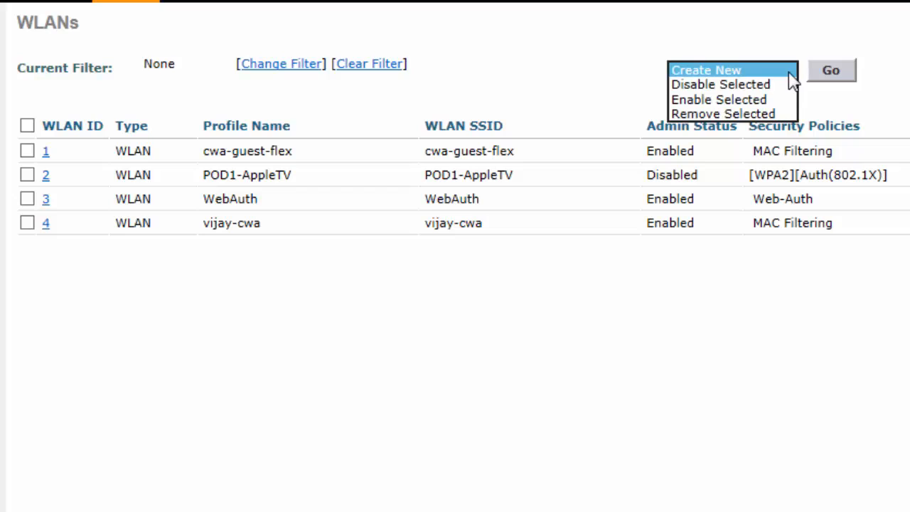
pyautogui.click(791, 74)
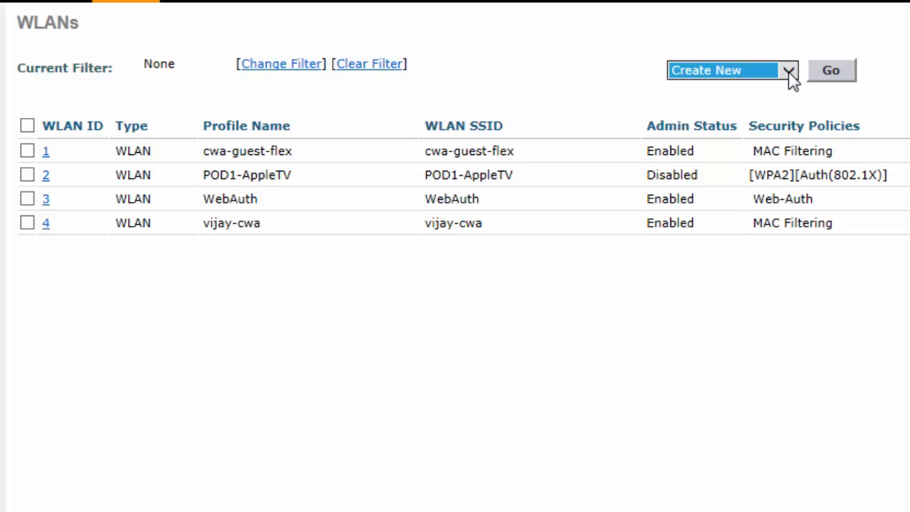
# - Create a WLAN with profile name 'cwa-guest' and SSID 'cwa-guest'
pyautogui.click(831, 74)
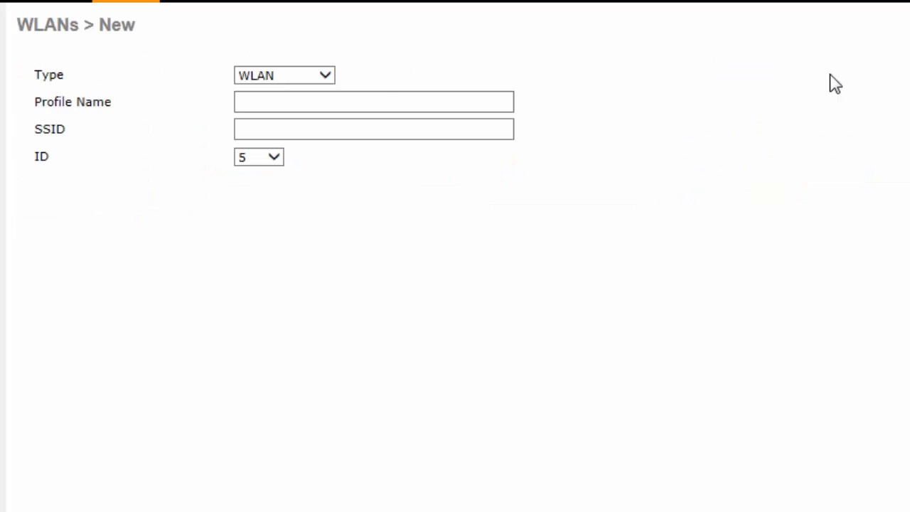
pyautogui.click(368, 97)
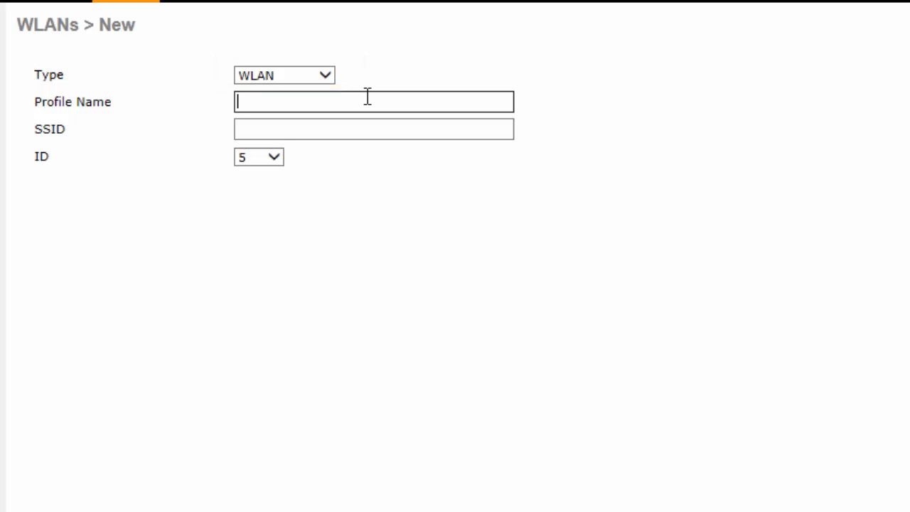
pyautogui.write('cwa-guest')
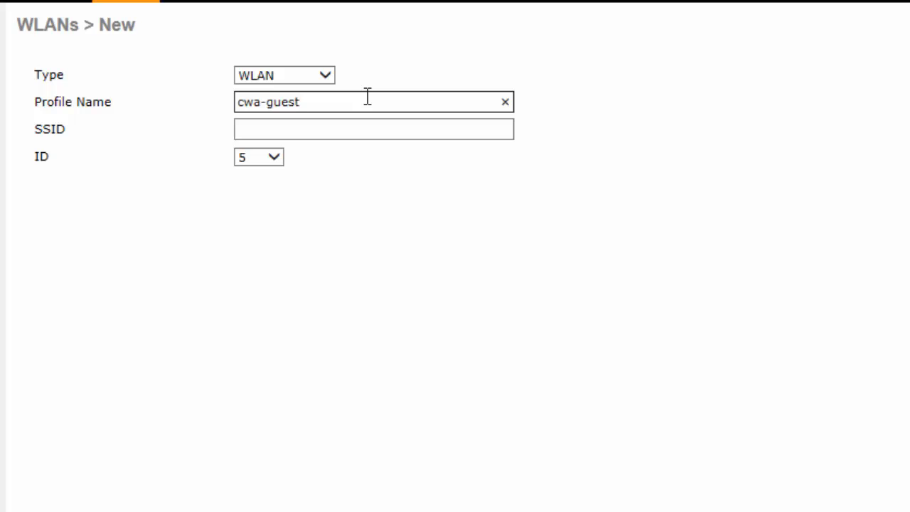
pyautogui.press('Tab')
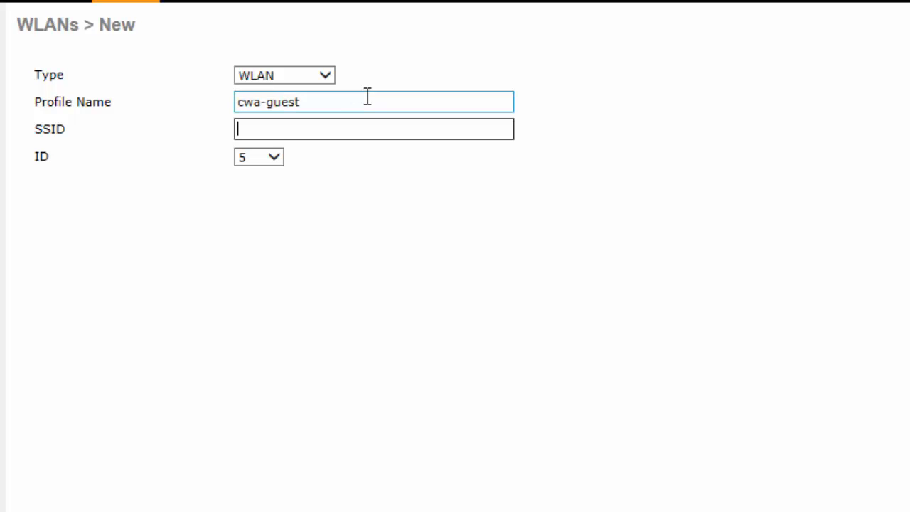
pyautogui.write('cwa-guest')
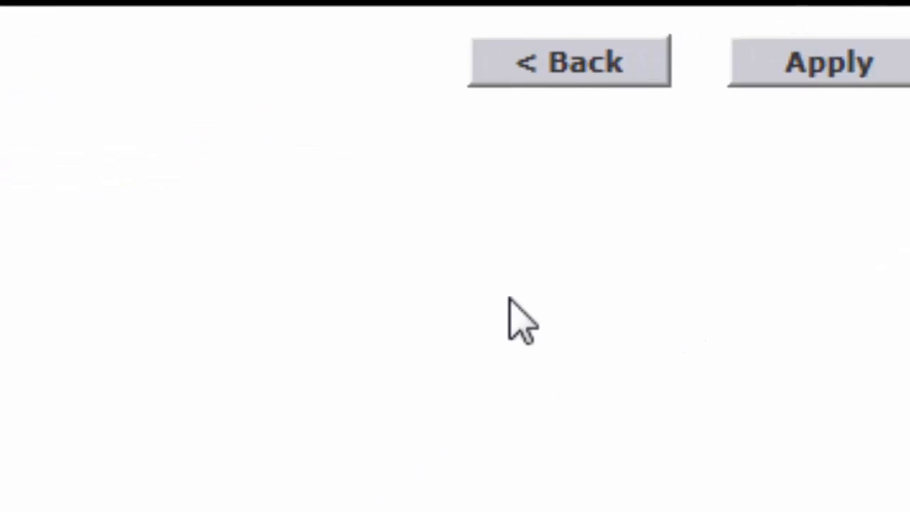
pyautogui.click(778, 81)
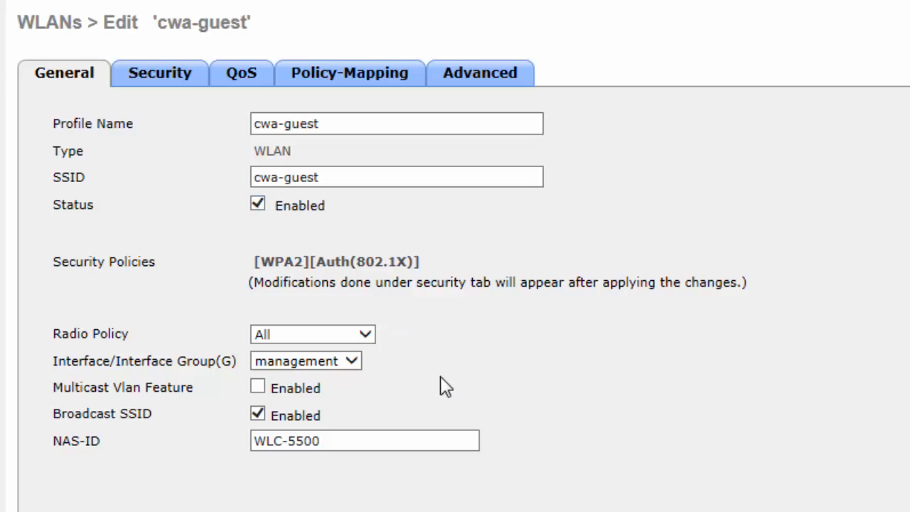
# - Set cwa-guest's interface to vlan57, then view its Security settings
pyautogui.click(360, 366)
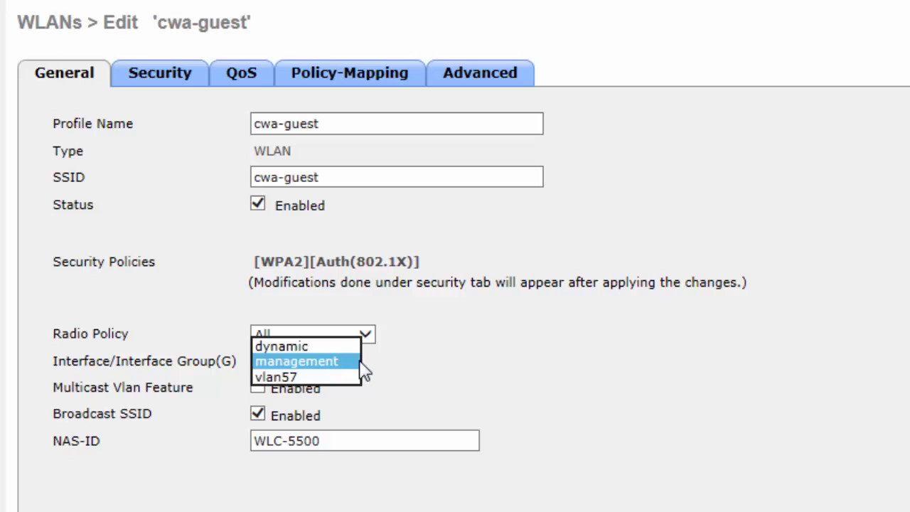
pyautogui.click(311, 377)
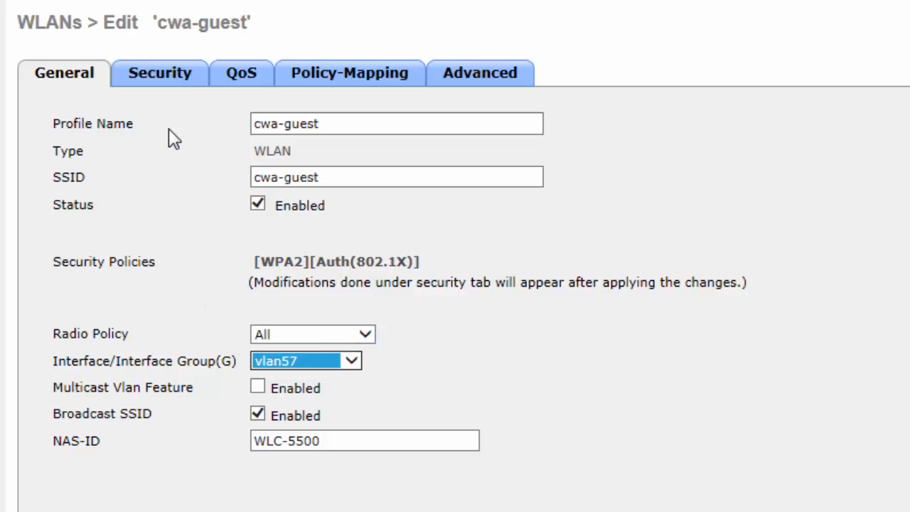
pyautogui.click(175, 78)
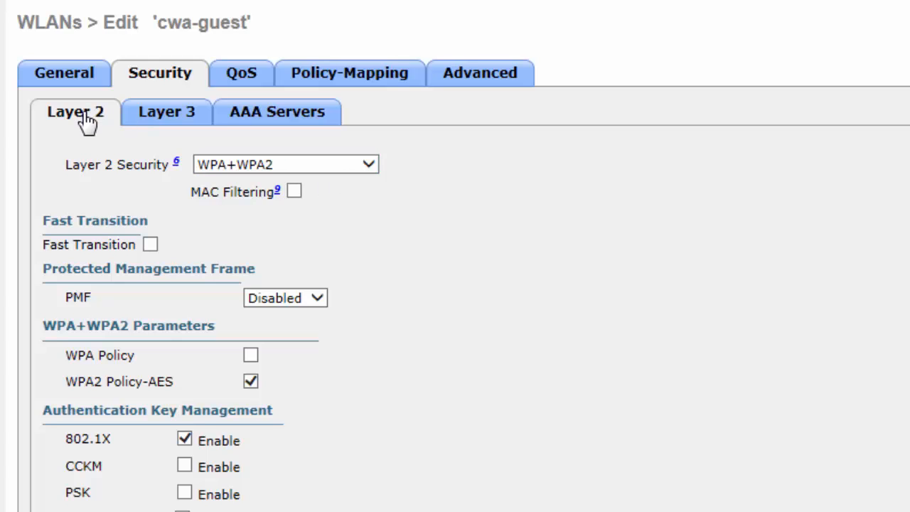
# - Enable MAC Filtering, set Layer 2 security to None, and keep Layer 3 at None
pyautogui.click(294, 192)
pyautogui.click(373, 166)
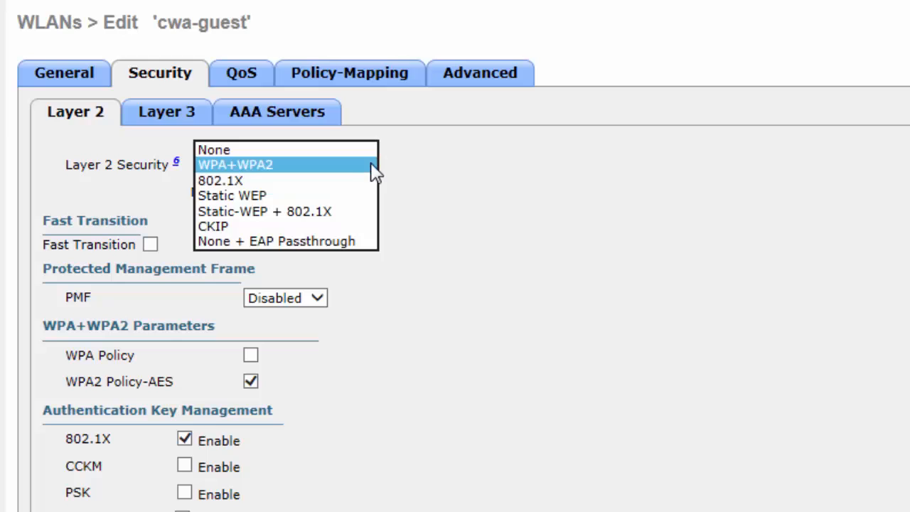
pyautogui.click(290, 150)
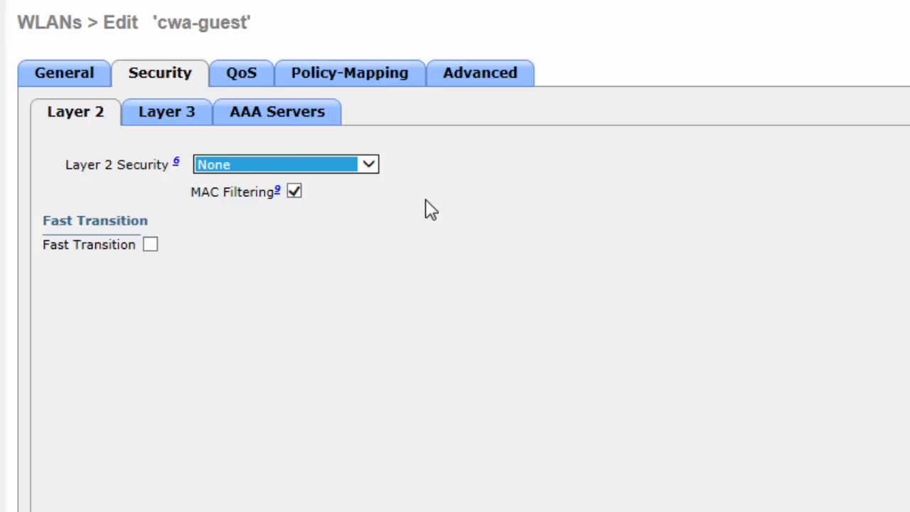
pyautogui.click(175, 116)
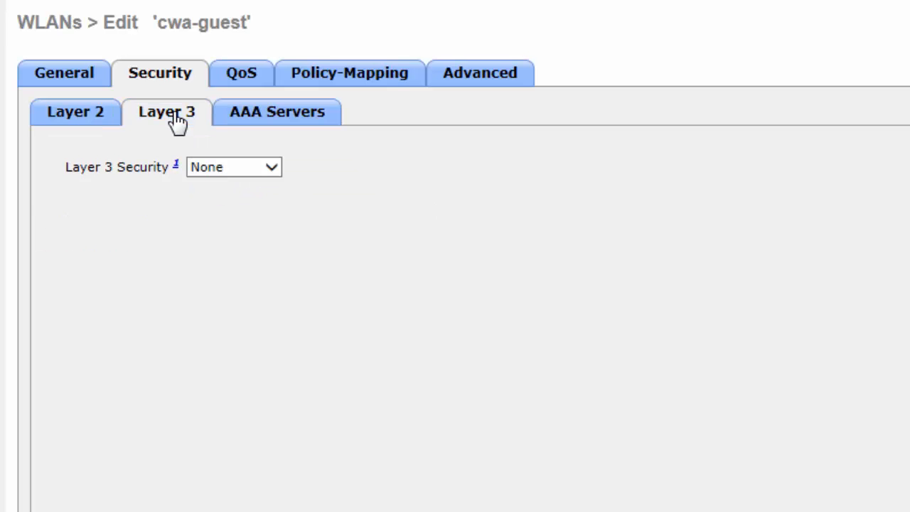
pyautogui.click(273, 169)
pyautogui.click(273, 169)
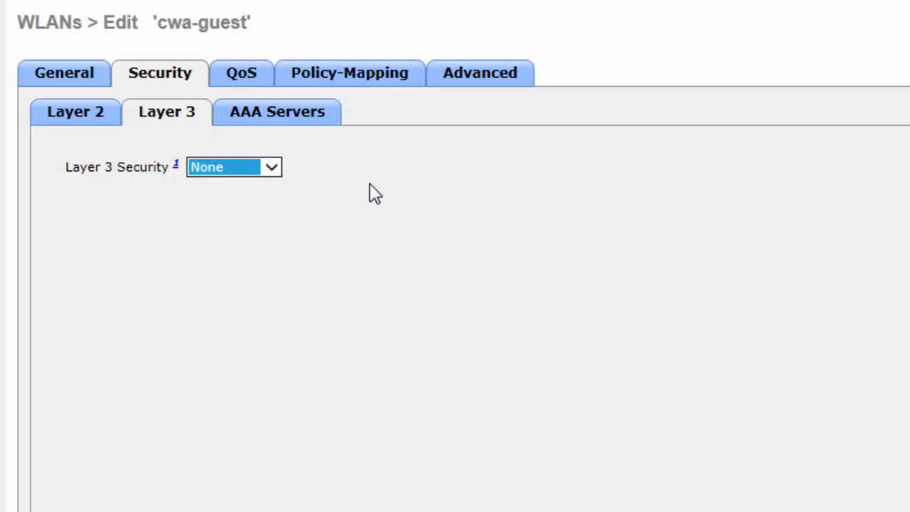
pyautogui.click(277, 113)
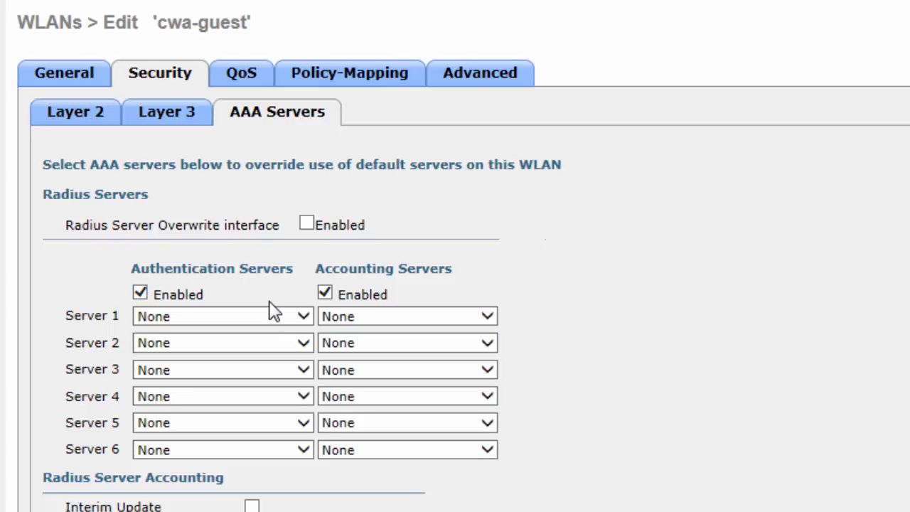
# - Choose IP 9.9.8.100, port 1812 as authentication Server 1, then view the Advanced settings
pyautogui.click(304, 319)
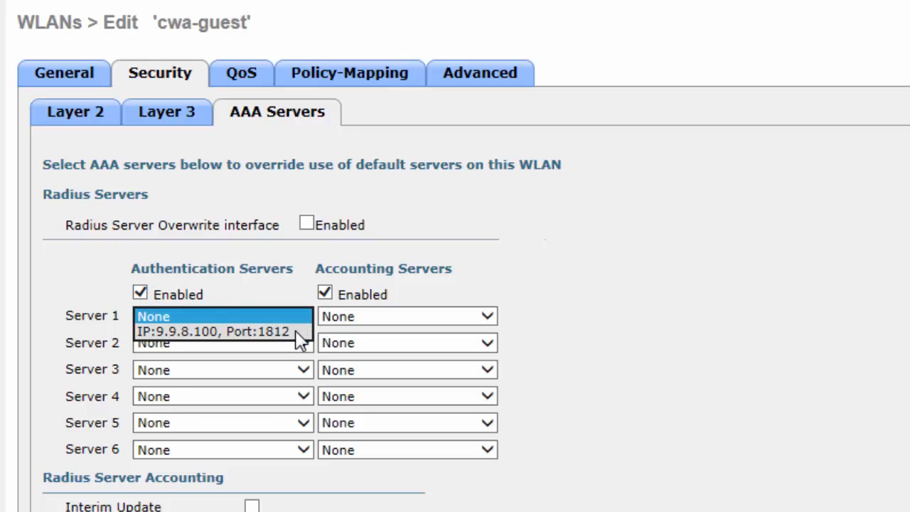
pyautogui.click(301, 334)
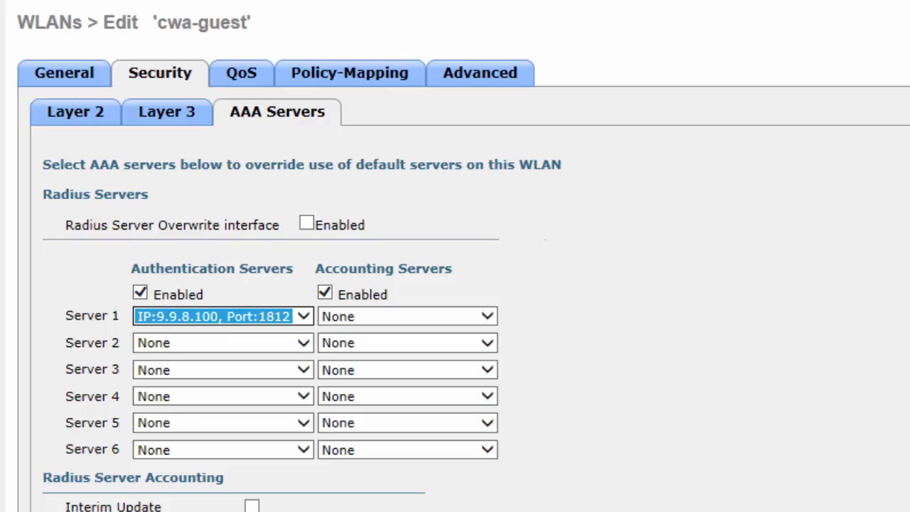
pyautogui.click(515, 88)
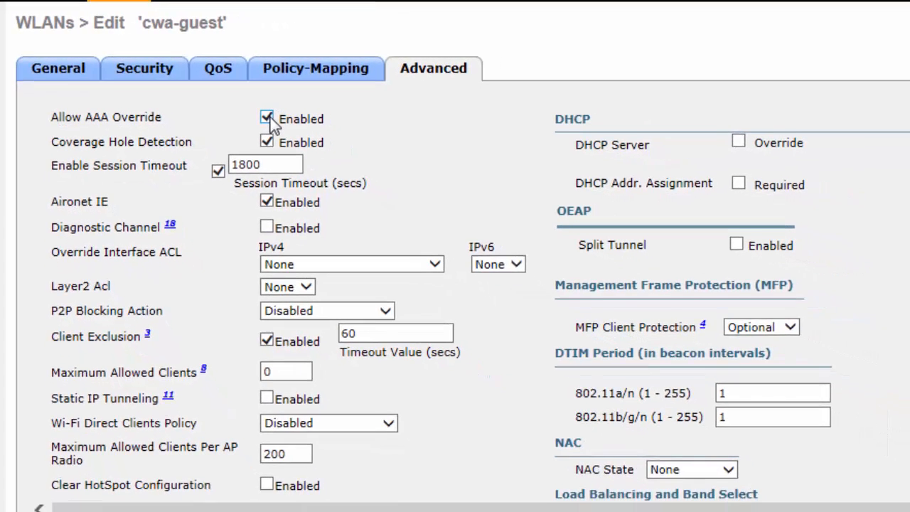
# - Choose Radius NAC, tick FlexConnect Local Switching on cwa-guest, apply, and return to the WLAN list
pyautogui.click(709, 457)
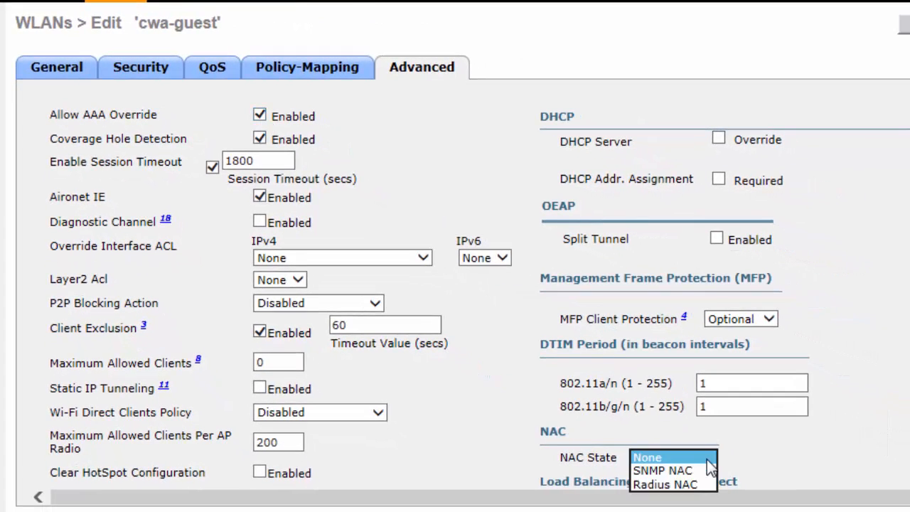
pyautogui.click(698, 484)
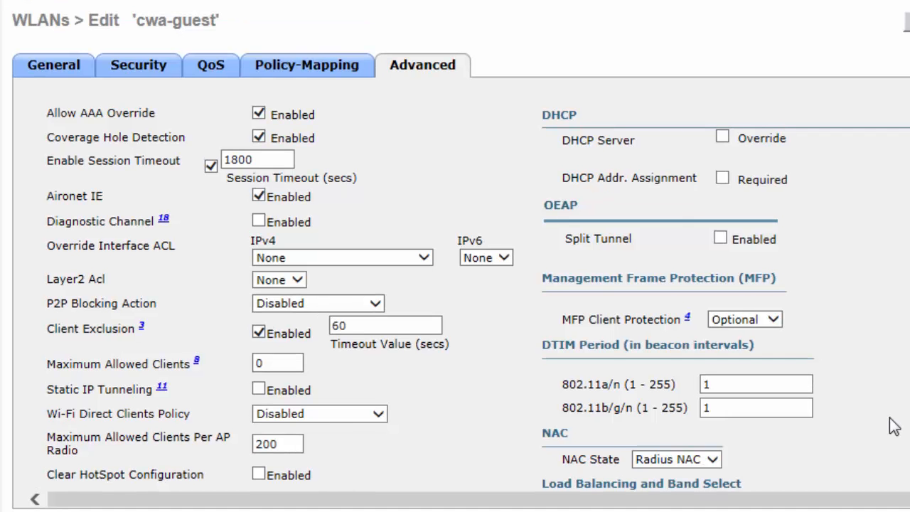
pyautogui.scroll(-5, 894, 427)
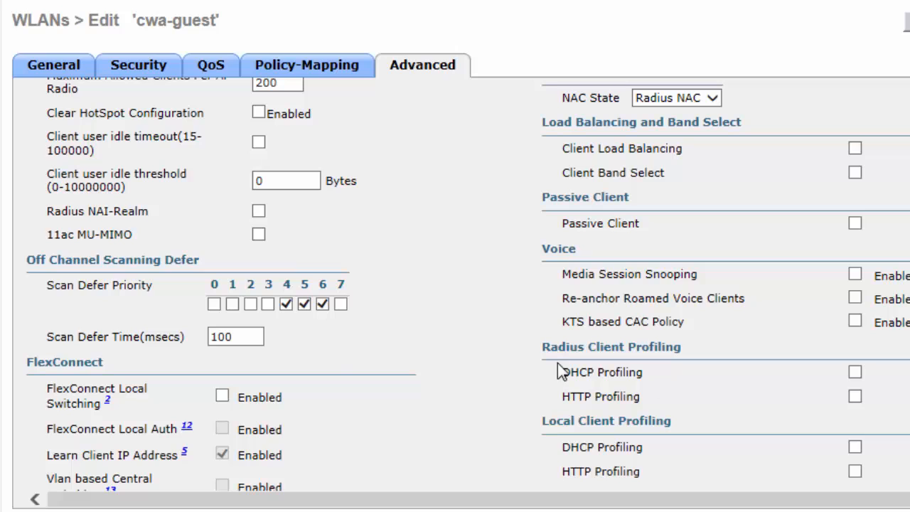
pyautogui.click(222, 396)
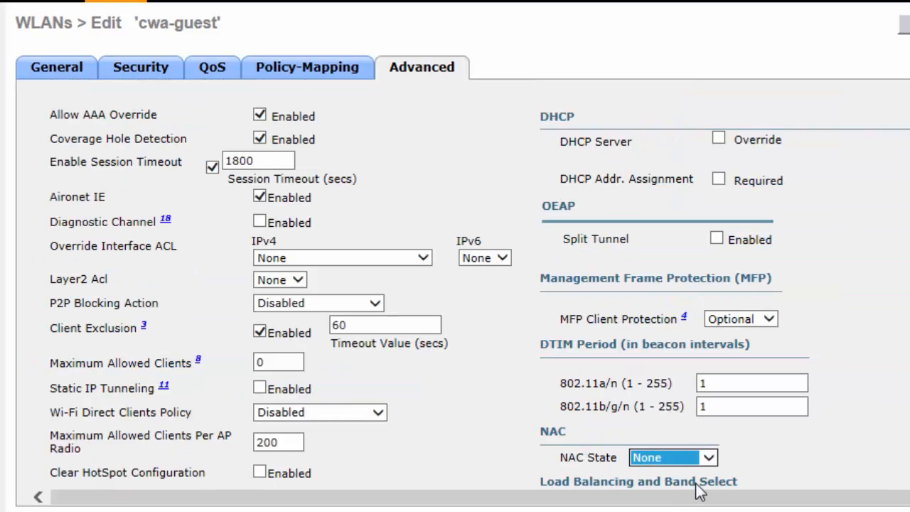
pyautogui.press('Down')
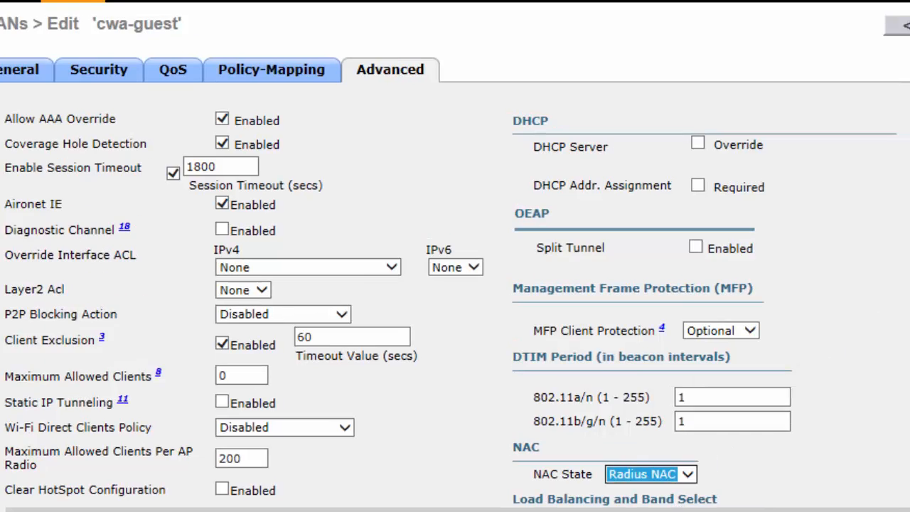
pyautogui.click(767, 48)
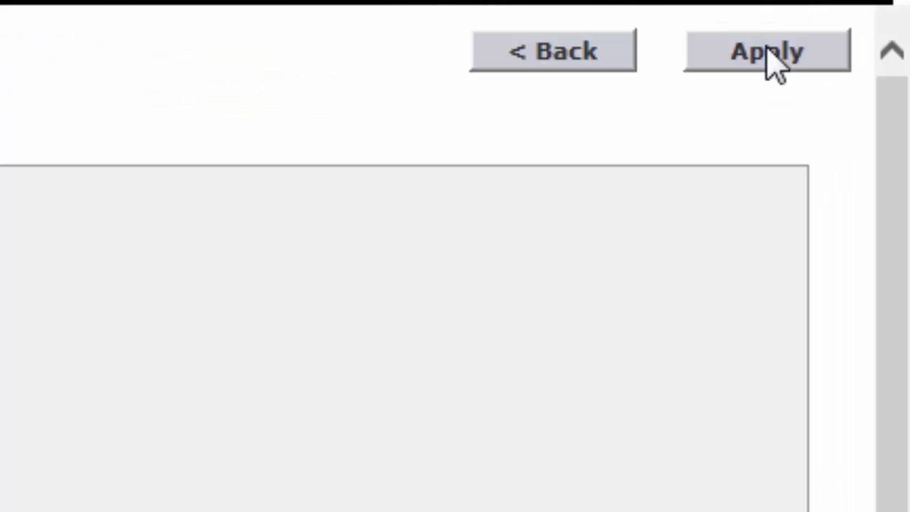
pyautogui.click(601, 56)
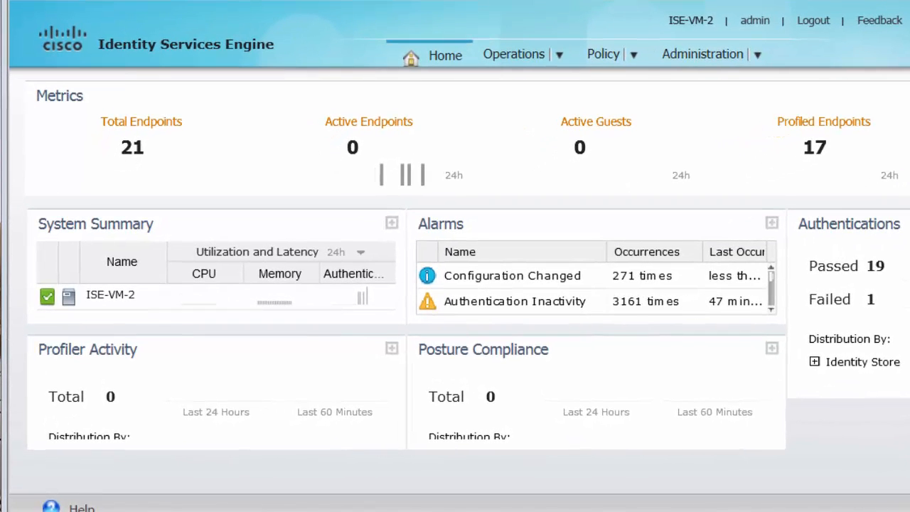
# - Under Administration > Network Devices, add a new device named WLC-55
pyautogui.click(742, 51)
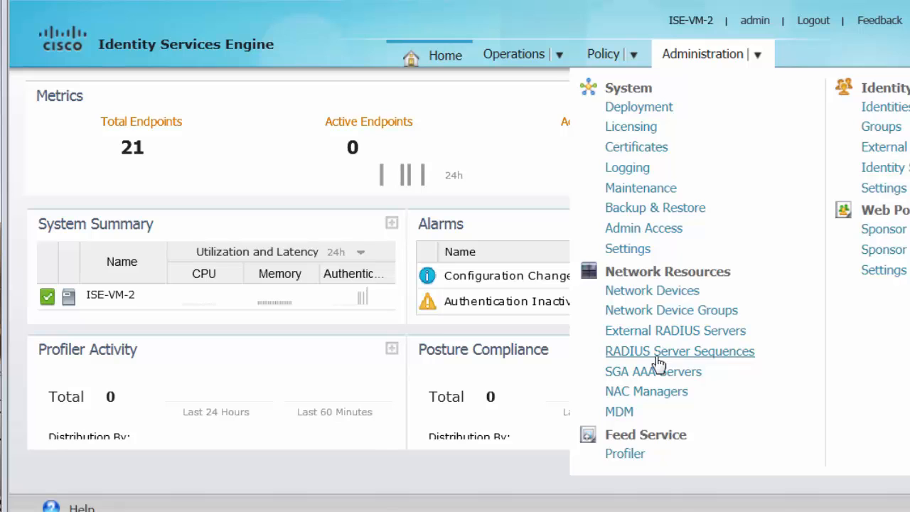
pyautogui.click(629, 297)
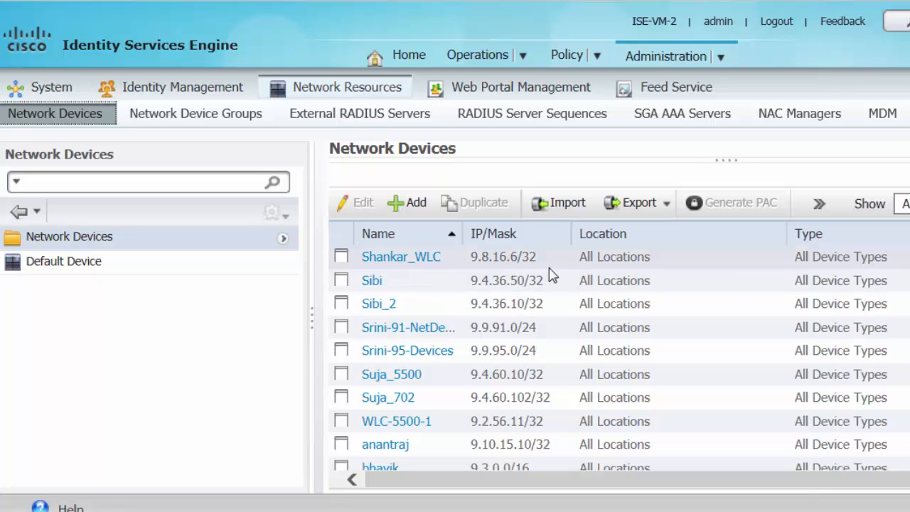
pyautogui.click(408, 206)
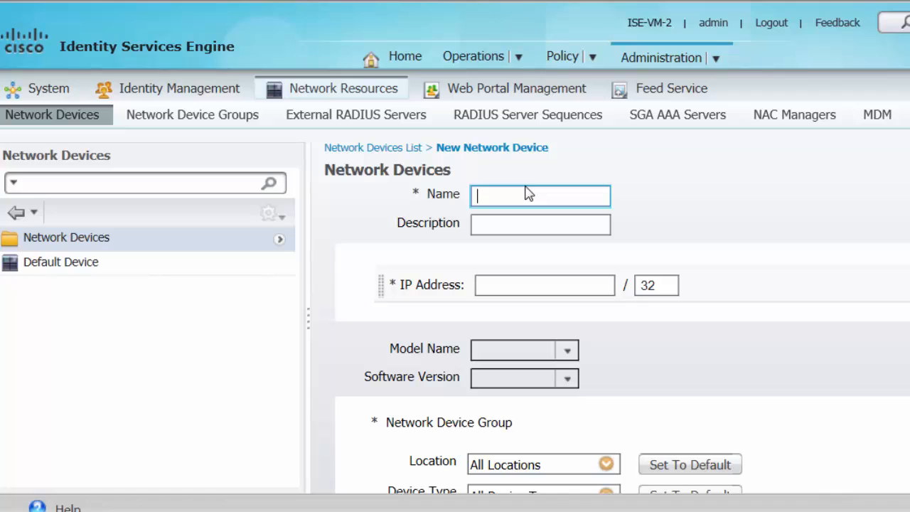
pyautogui.write('WLC')
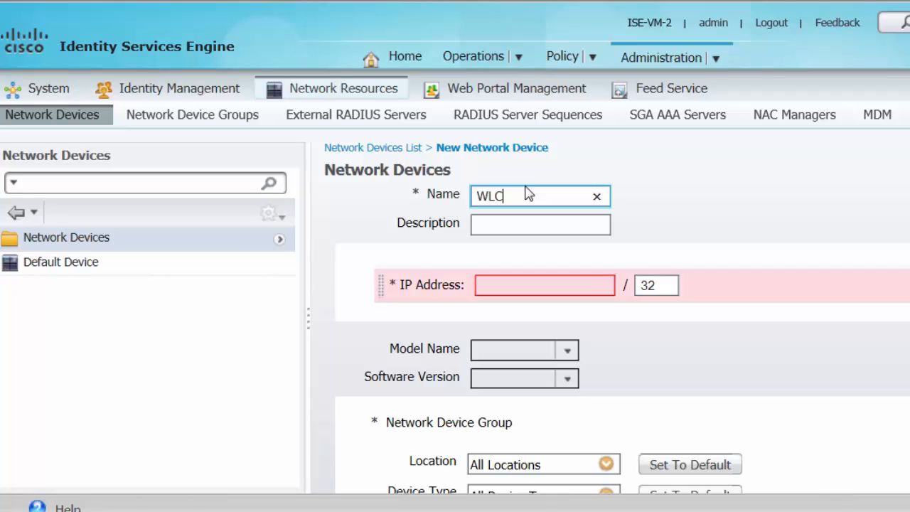
pyautogui.write('-550')
# - Give the device IP 9.2.56, enable RADIUS authentication with its shared secret, and submit
pyautogui.press('Tab')
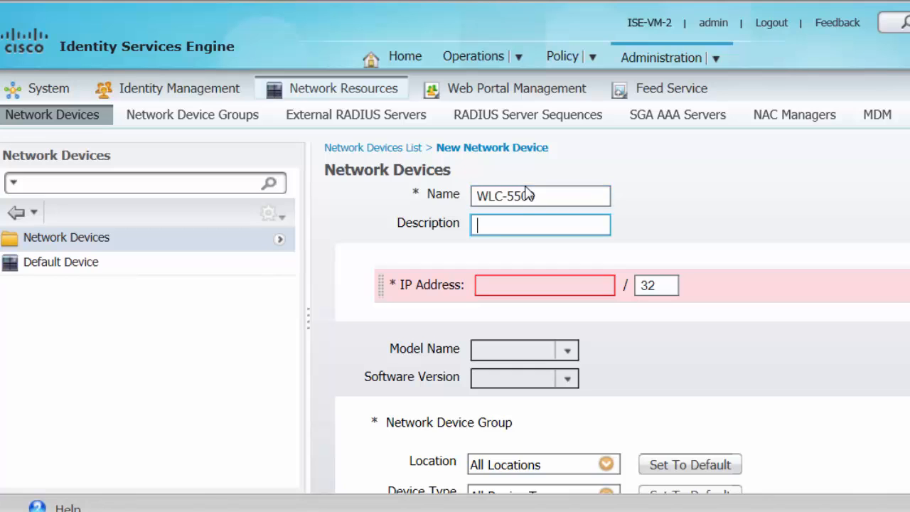
pyautogui.press('Tab')
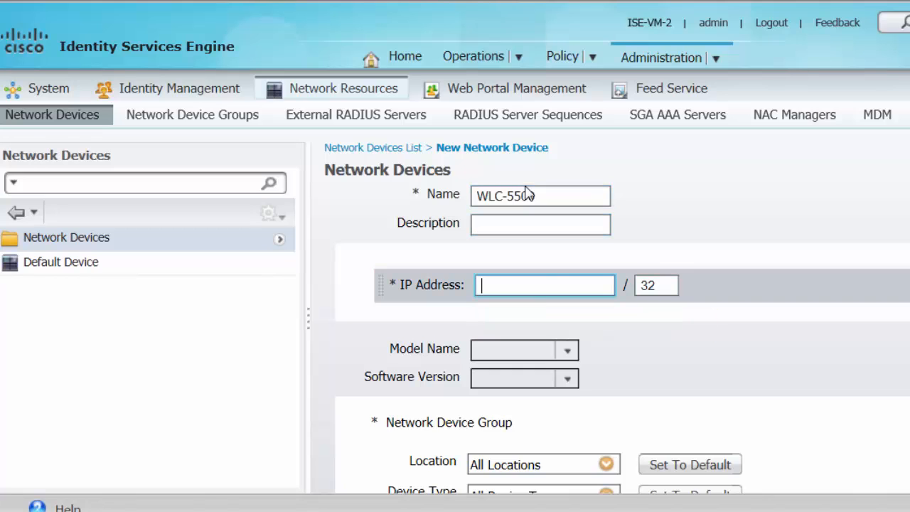
pyautogui.write('9.2.56')
pyautogui.press('Tab')
pyautogui.press('Tab')
pyautogui.press('Tab')
pyautogui.press('Tab')
pyautogui.press('Tab')
pyautogui.press('Tab')
pyautogui.press('Tab')
pyautogui.press('Tab')
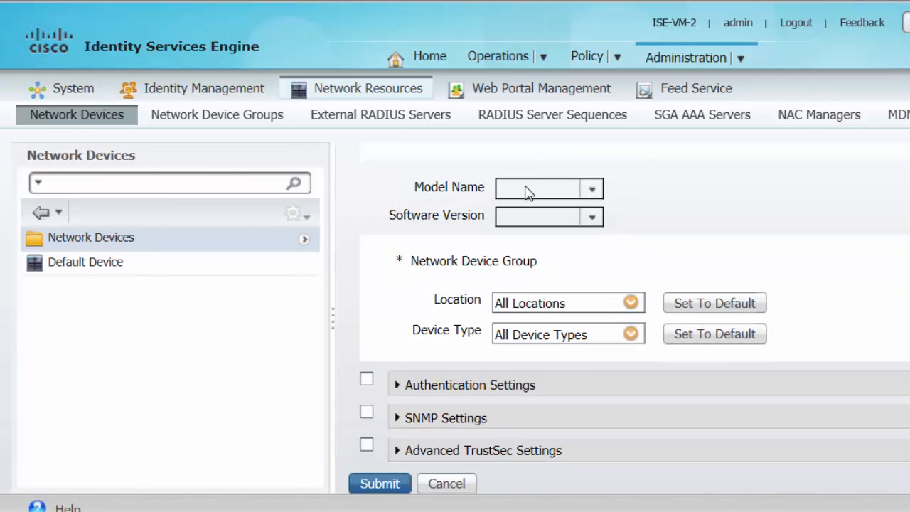
pyautogui.press('space')
pyautogui.scroll(-3, 526, 192)
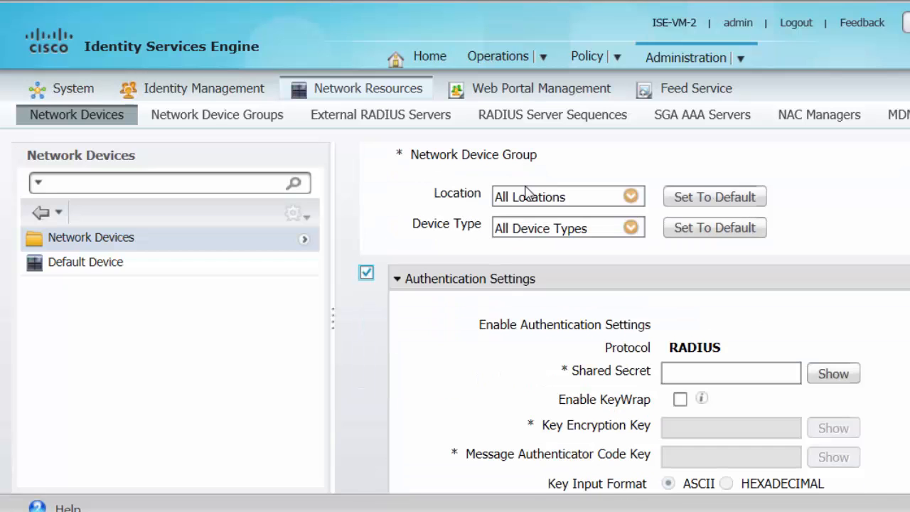
pyautogui.press('Tab')
pyautogui.write('cisco')
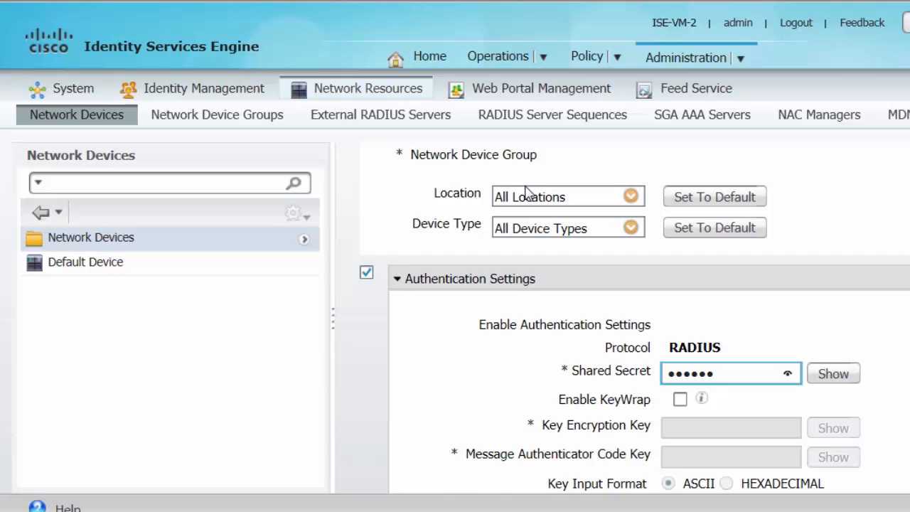
pyautogui.scroll(-3, 527, 192)
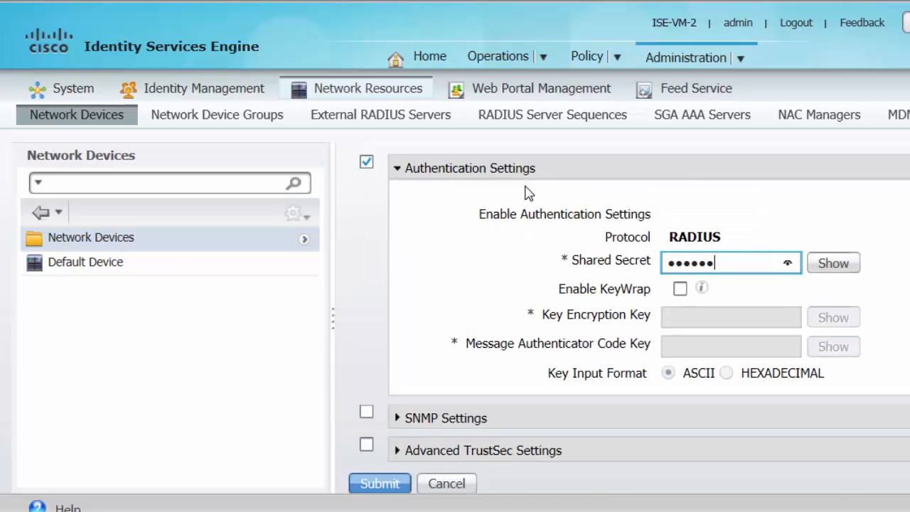
pyautogui.press('Return')
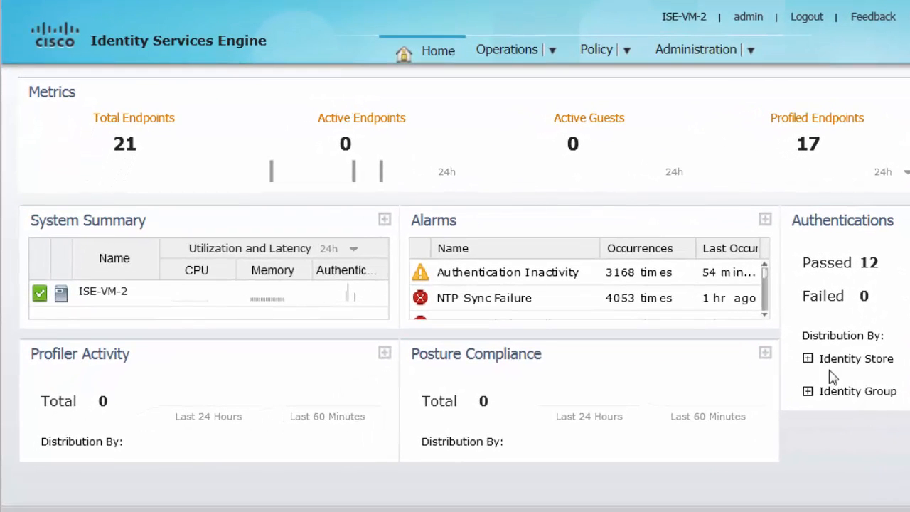
# - In Policy > Authentication, insert a new rule row above the MAB rule
pyautogui.moveTo(624, 51)
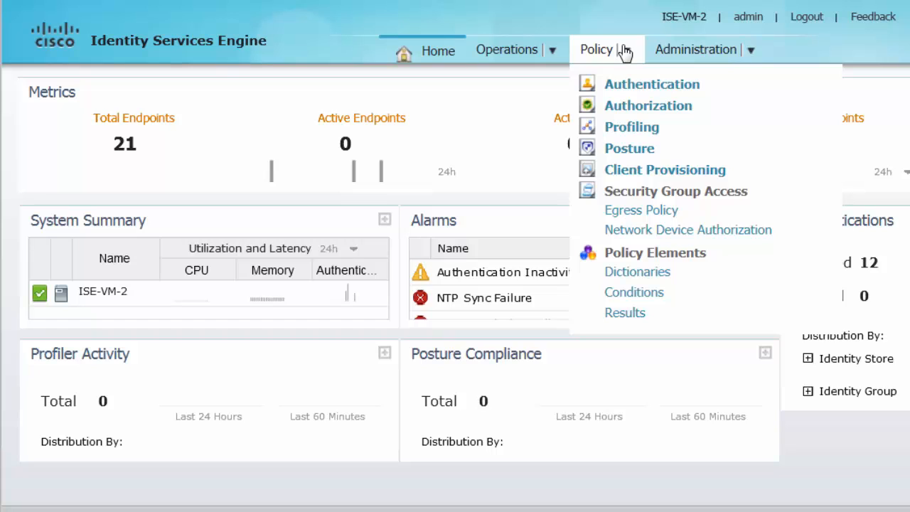
pyautogui.click(629, 88)
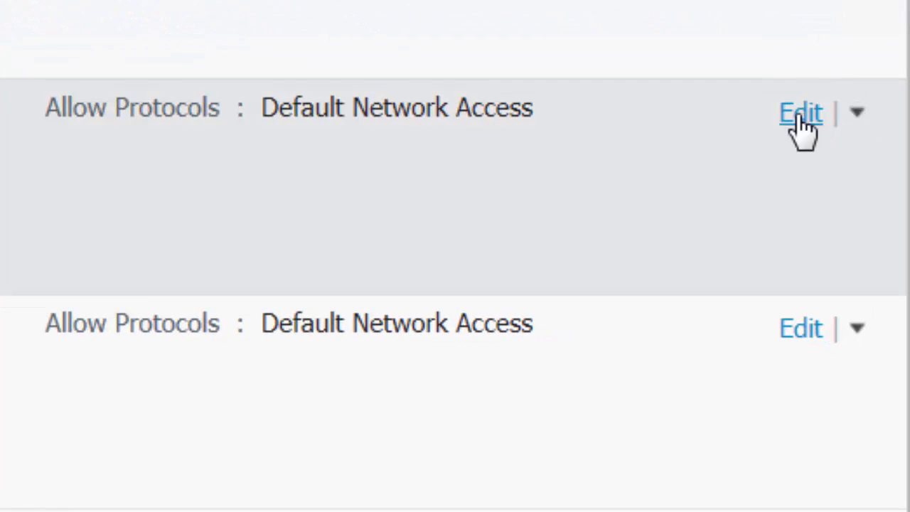
pyautogui.click(857, 114)
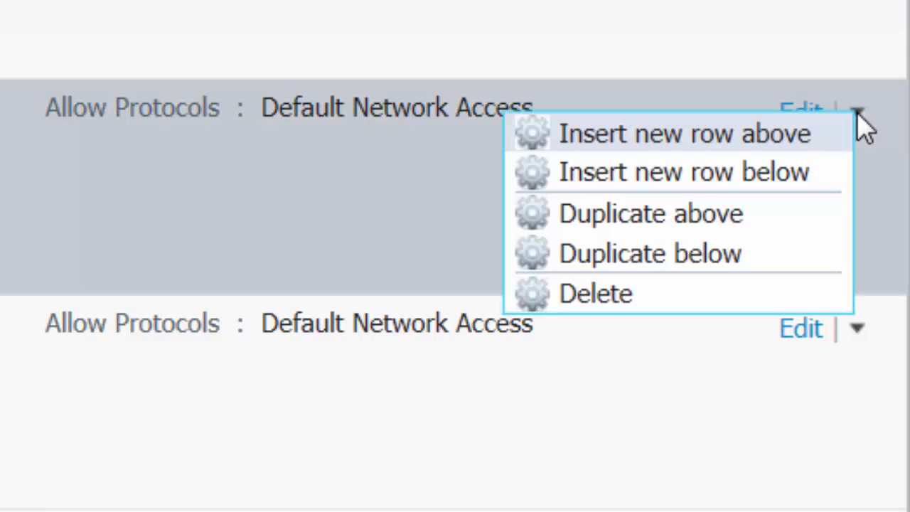
pyautogui.click(781, 135)
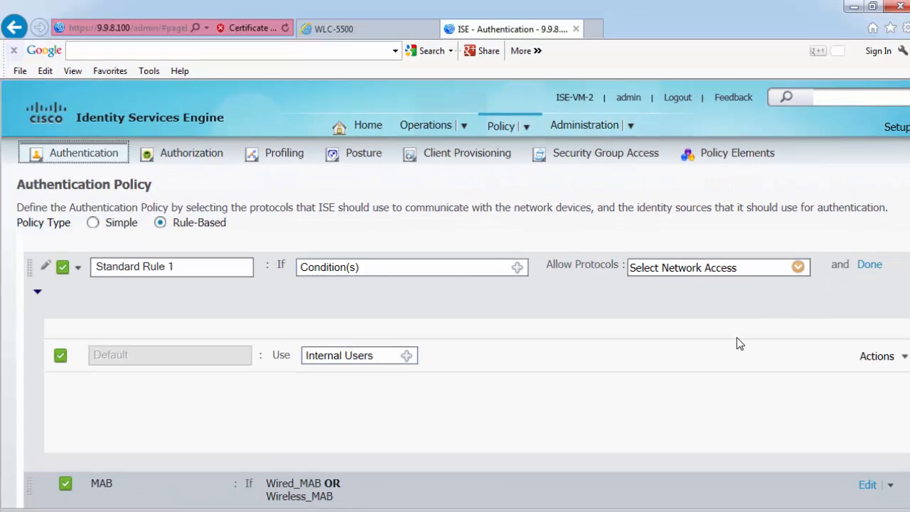
# - Clear the new rule's default name and start typing MAB2
pyautogui.click(209, 266)
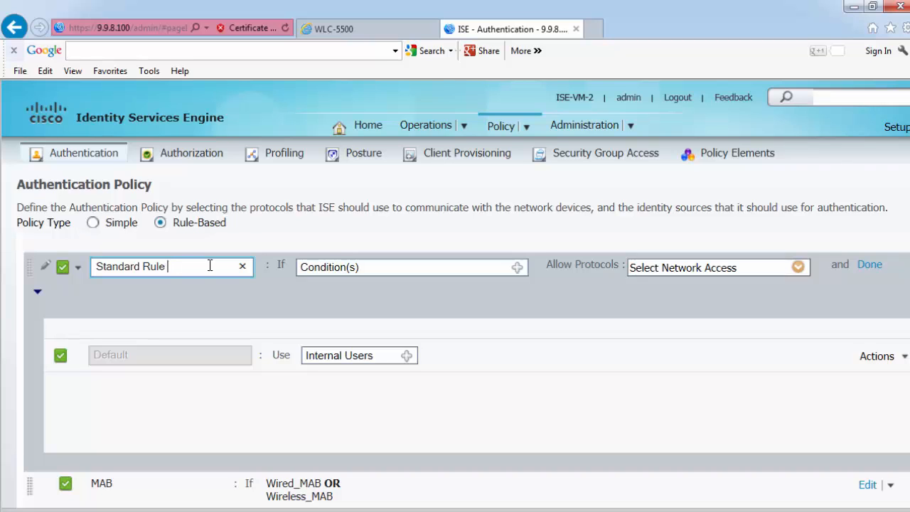
pyautogui.press('BackSpace')
pyautogui.press('BackSpace')
pyautogui.press('BackSpace')
pyautogui.press('BackSpace')
pyautogui.press('BackSpace')
pyautogui.press('BackSpace')
pyautogui.press('BackSpace')
pyautogui.press('BackSpace')
pyautogui.press('BackSpace')
pyautogui.press('BackSpace')
pyautogui.press('BackSpace')
pyautogui.press('BackSpace')
pyautogui.press('BackSpace')
pyautogui.press('BackSpace')
pyautogui.write('MAB2')
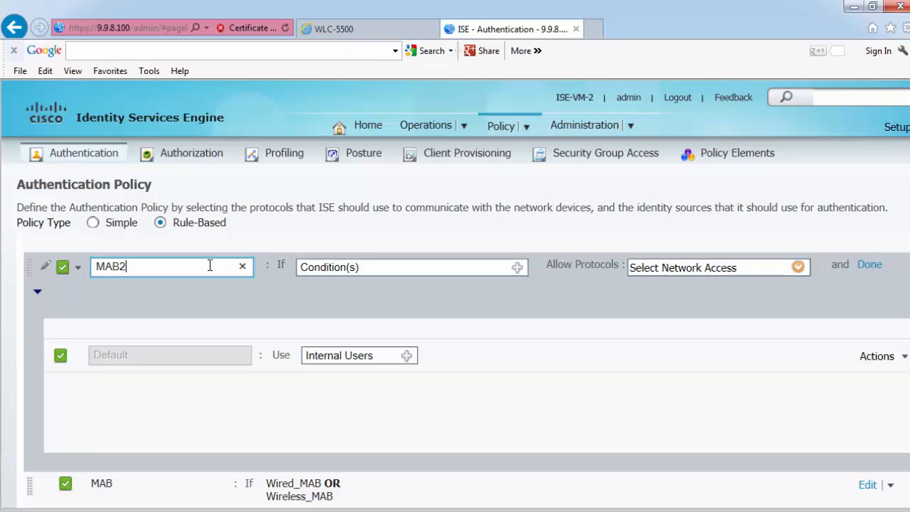
# - Set Wired_MAB from the compound conditions library as MAB2's first condition
pyautogui.click(518, 269)
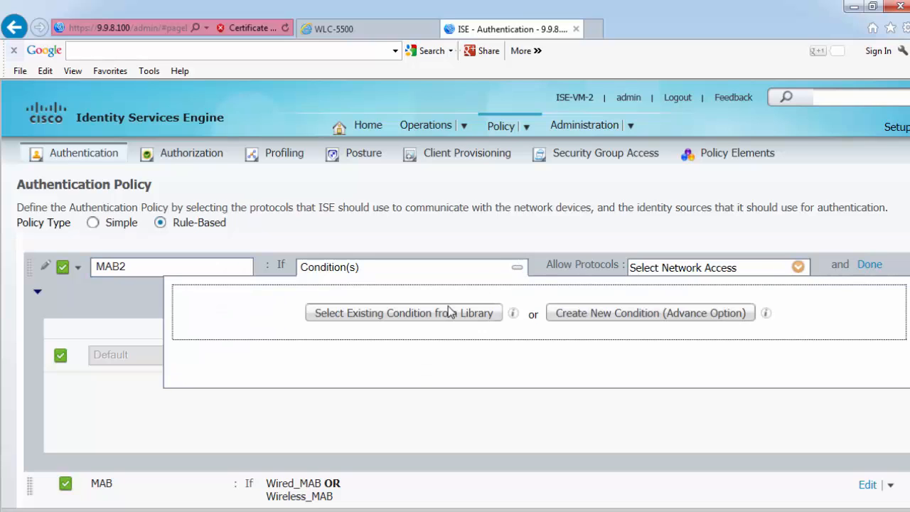
pyautogui.click(448, 313)
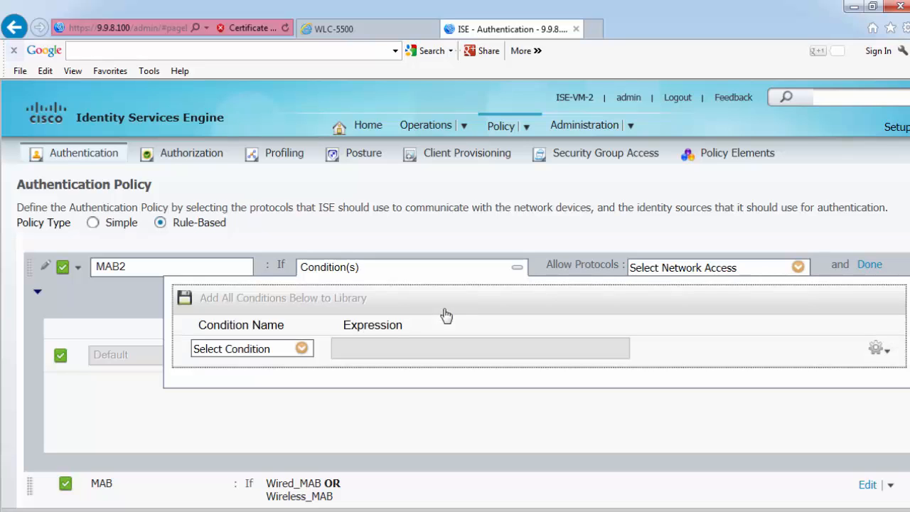
pyautogui.click(302, 349)
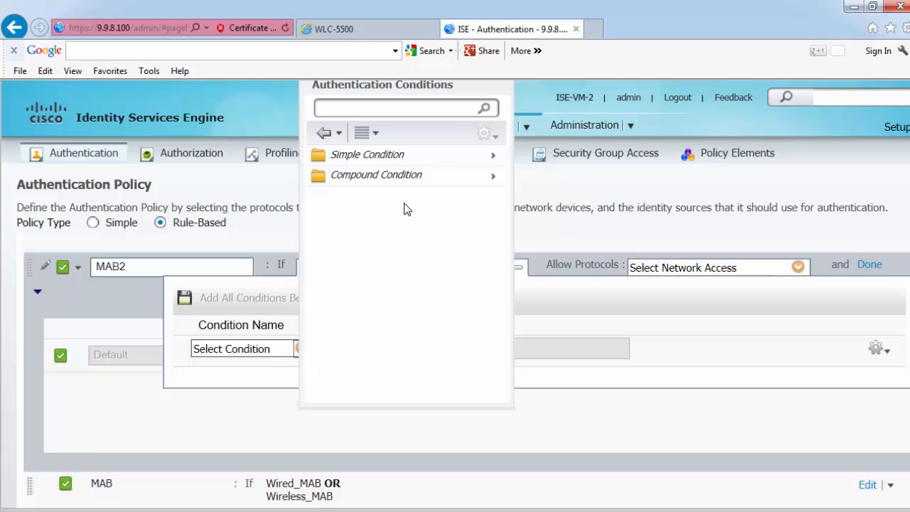
pyautogui.click(400, 174)
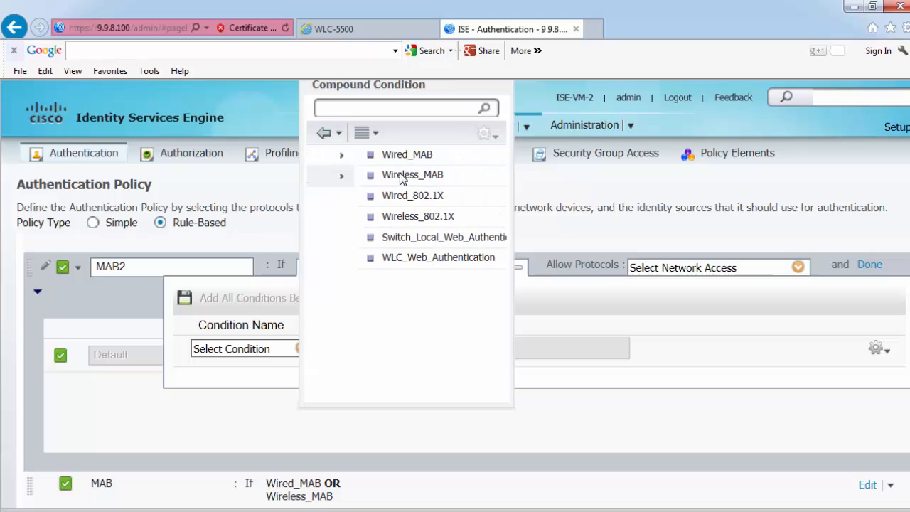
pyautogui.click(355, 155)
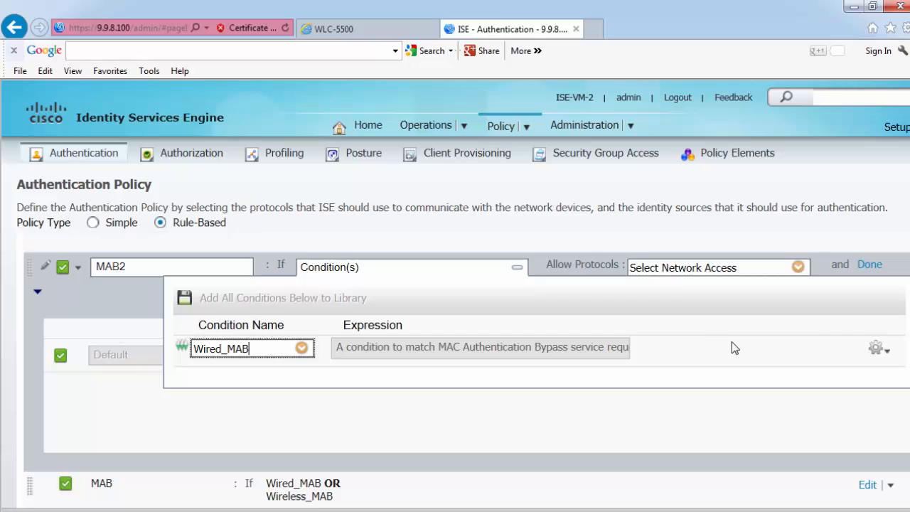
# - Add Wireless_MAB as a second condition joined with OR, and close the condition editor
pyautogui.click(888, 354)
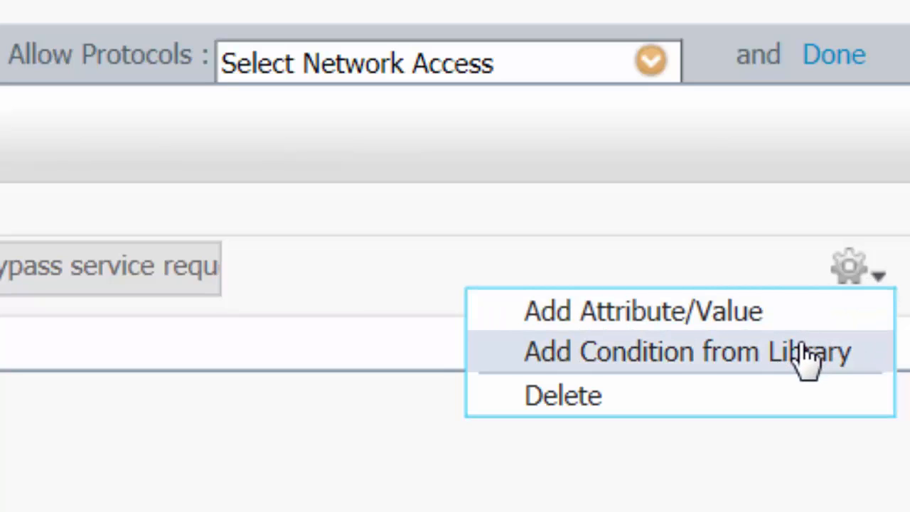
pyautogui.click(795, 366)
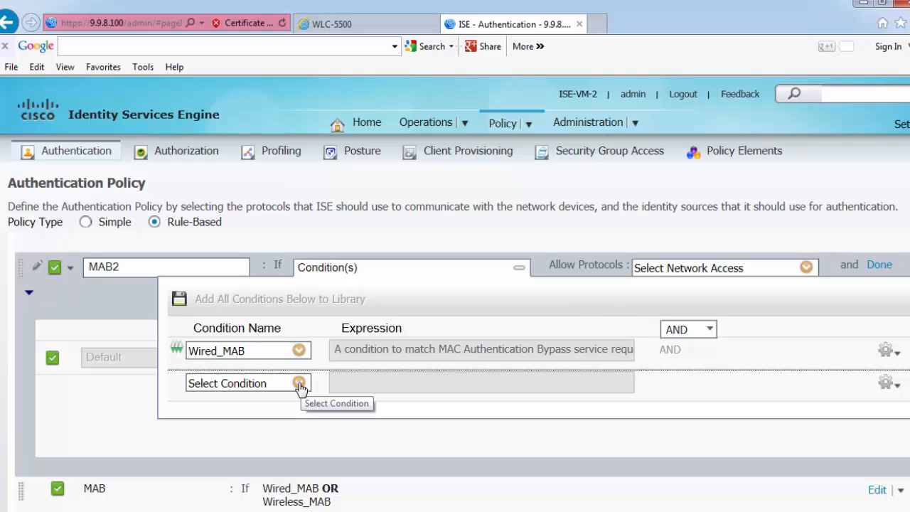
pyautogui.click(300, 385)
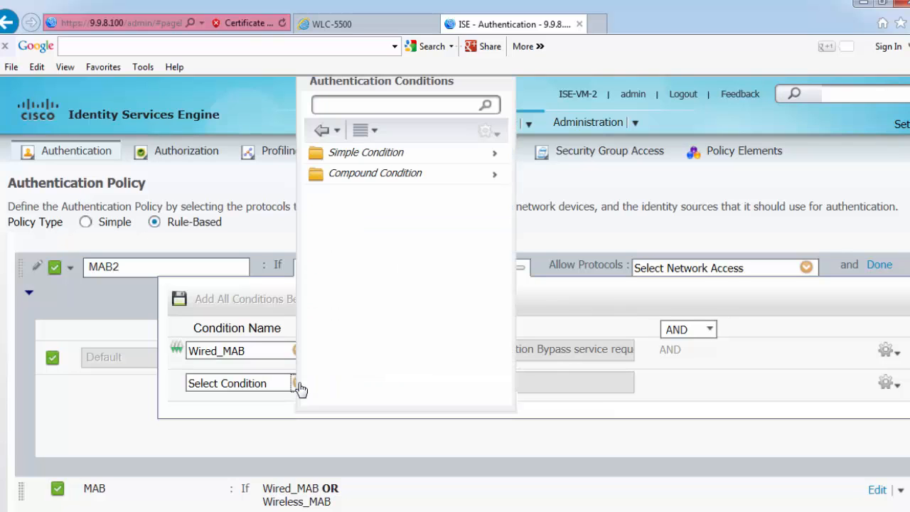
pyautogui.click(402, 177)
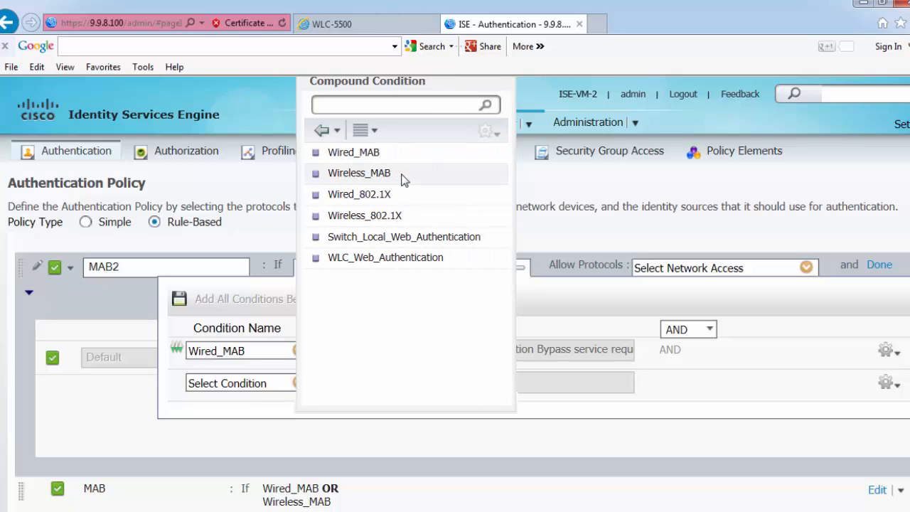
pyautogui.click(383, 178)
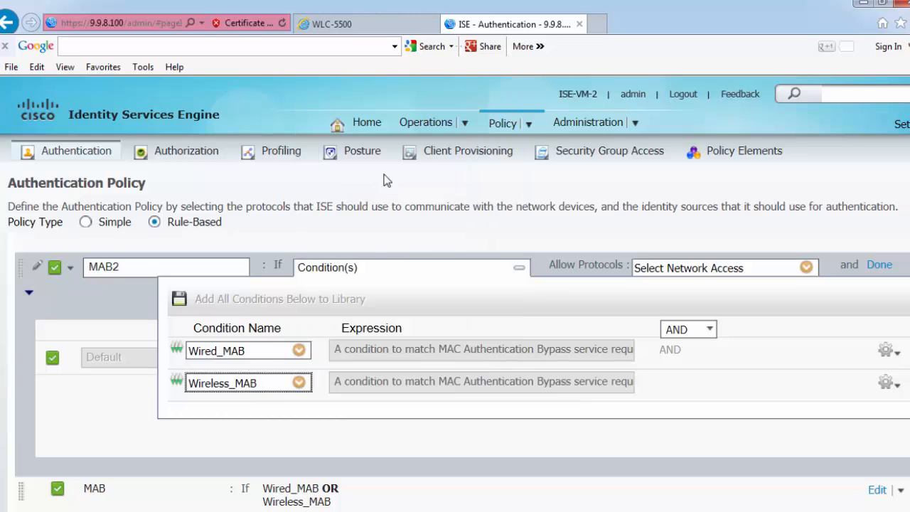
pyautogui.click(710, 331)
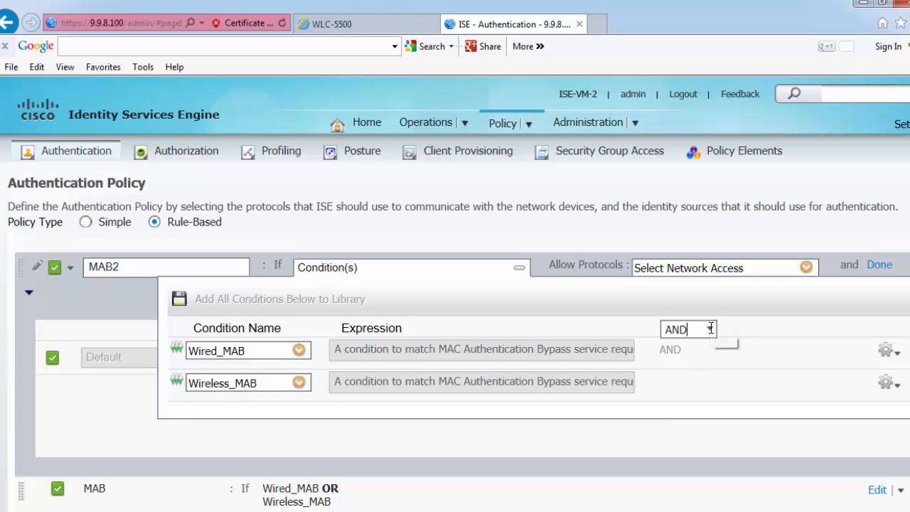
pyautogui.click(713, 333)
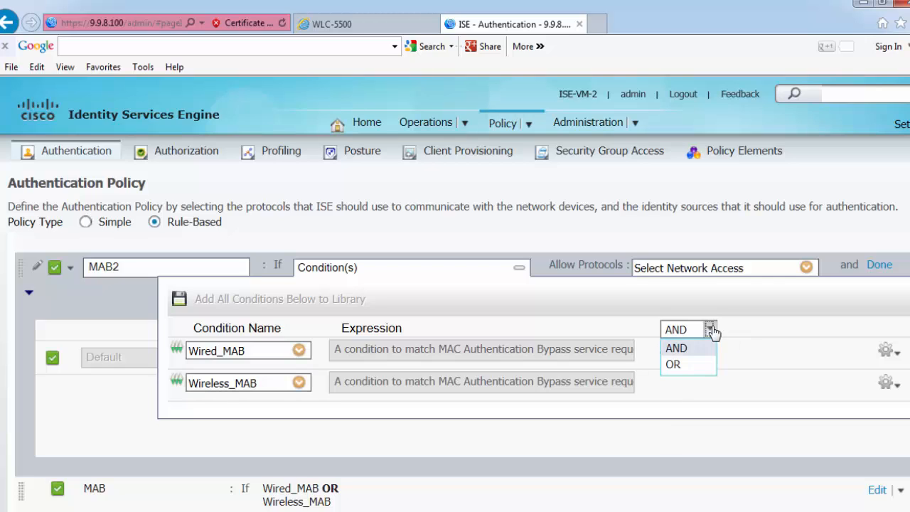
pyautogui.click(680, 365)
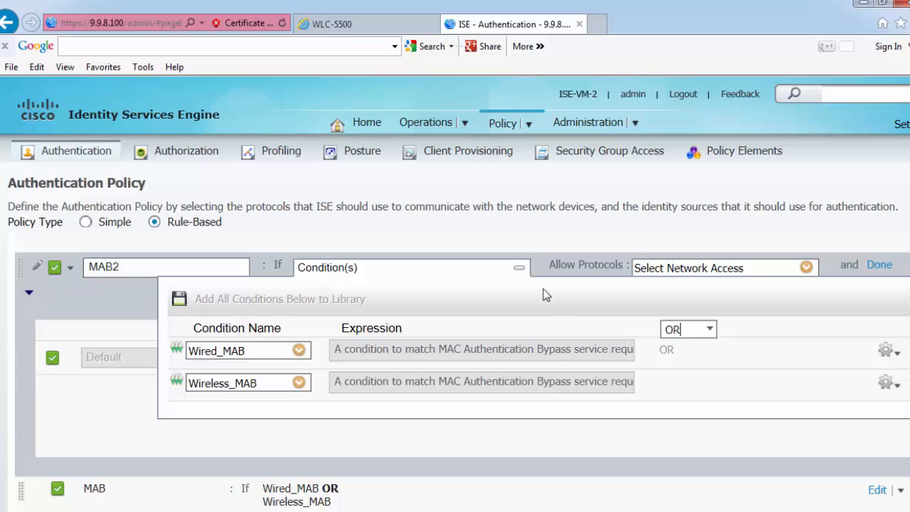
pyautogui.click(520, 271)
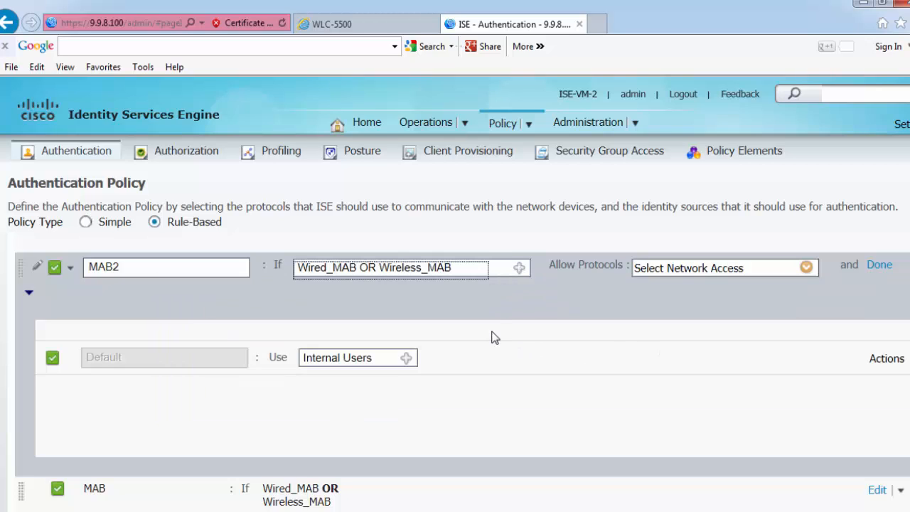
# - Make MAB2 use Internal Endpoints as identity source, continuing if the user isn't found
pyautogui.click(407, 360)
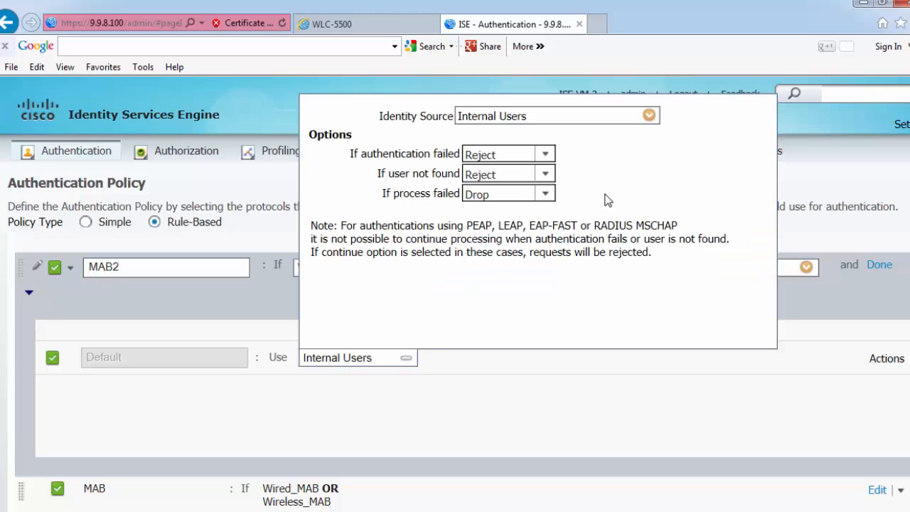
pyautogui.click(649, 116)
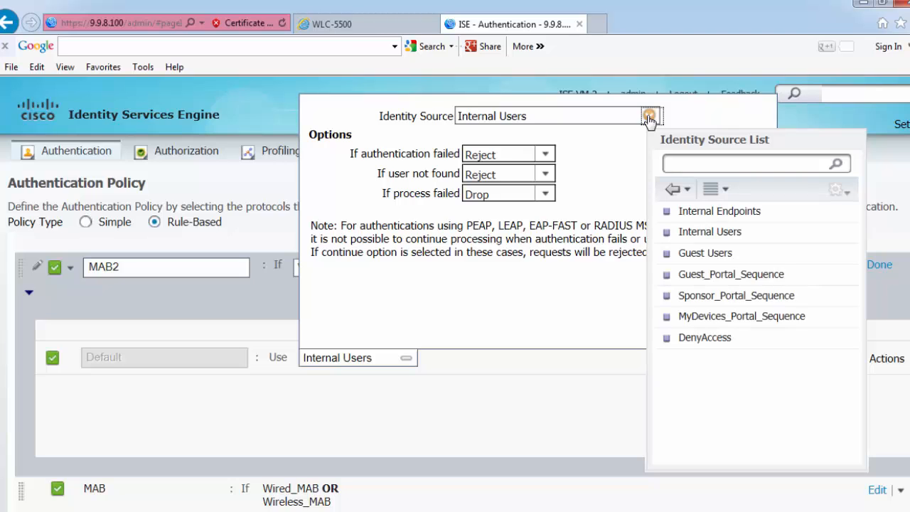
pyautogui.click(684, 213)
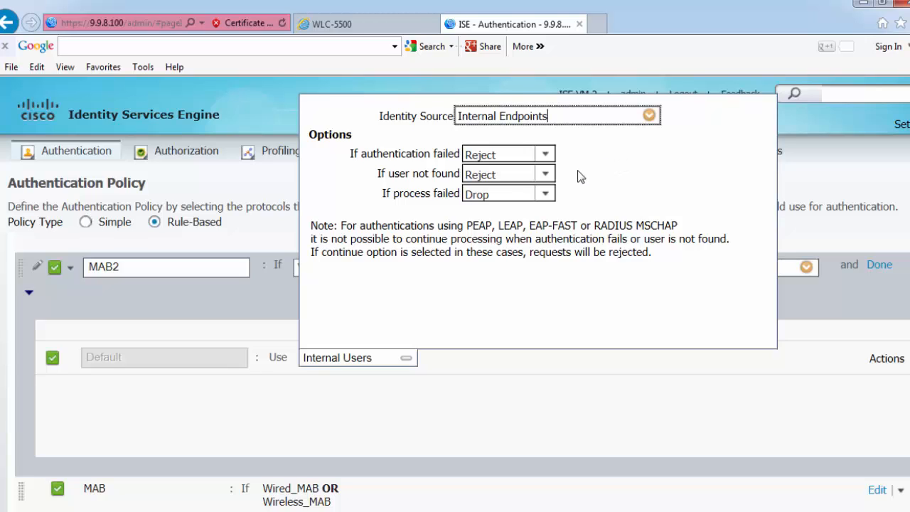
pyautogui.click(546, 175)
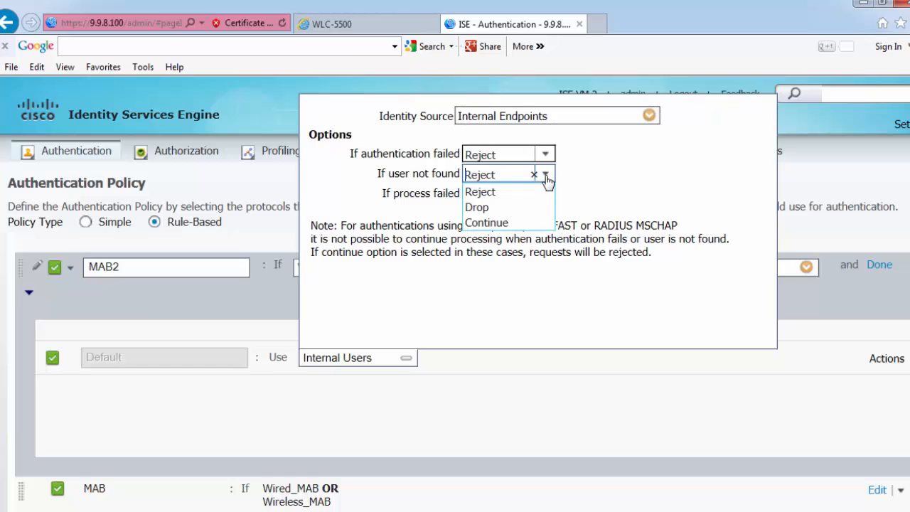
pyautogui.click(491, 222)
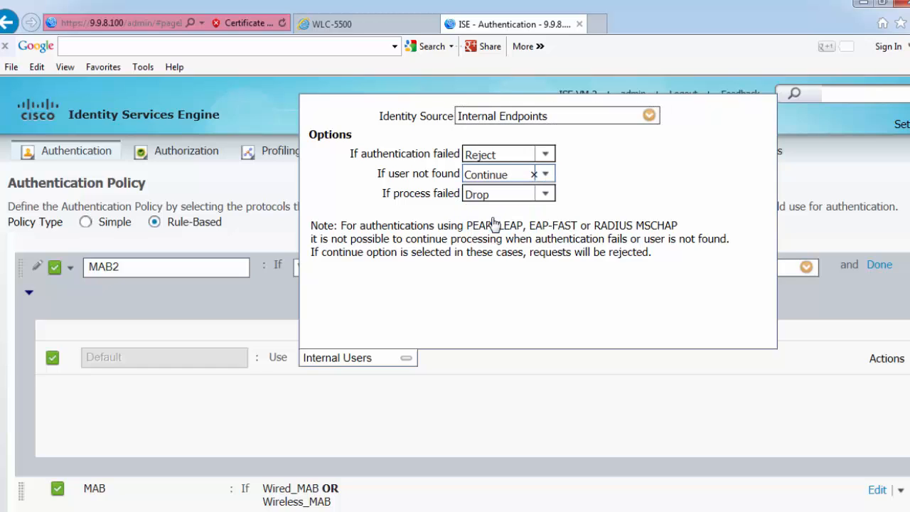
pyautogui.click(407, 360)
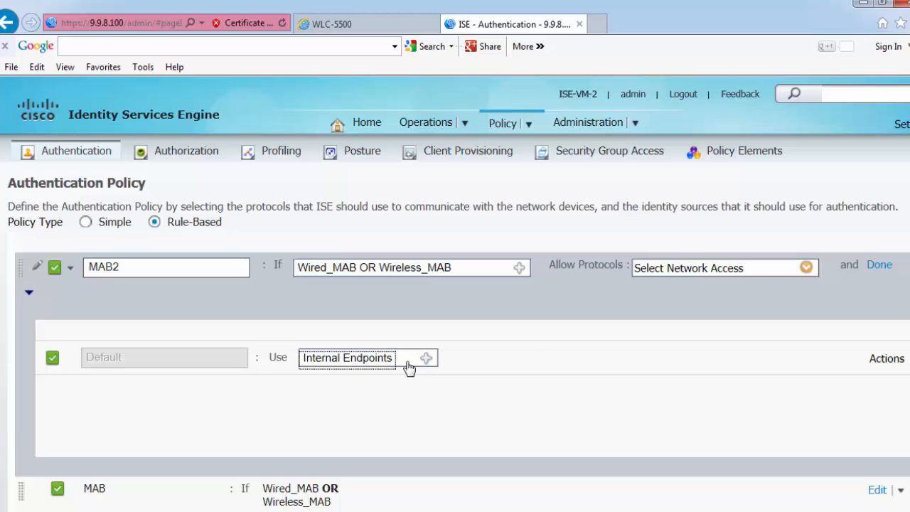
# - Allow Default Network Access protocols for MAB2 and finish editing the rule
pyautogui.click(806, 269)
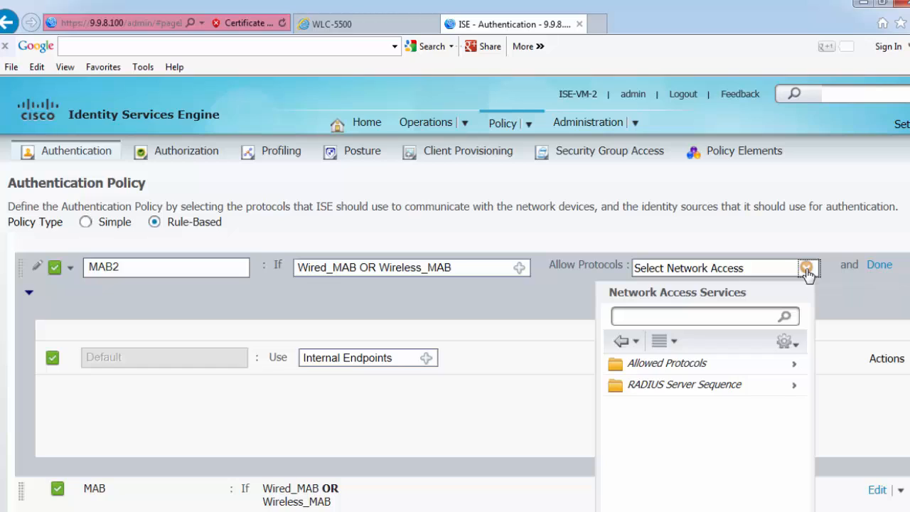
pyautogui.click(681, 363)
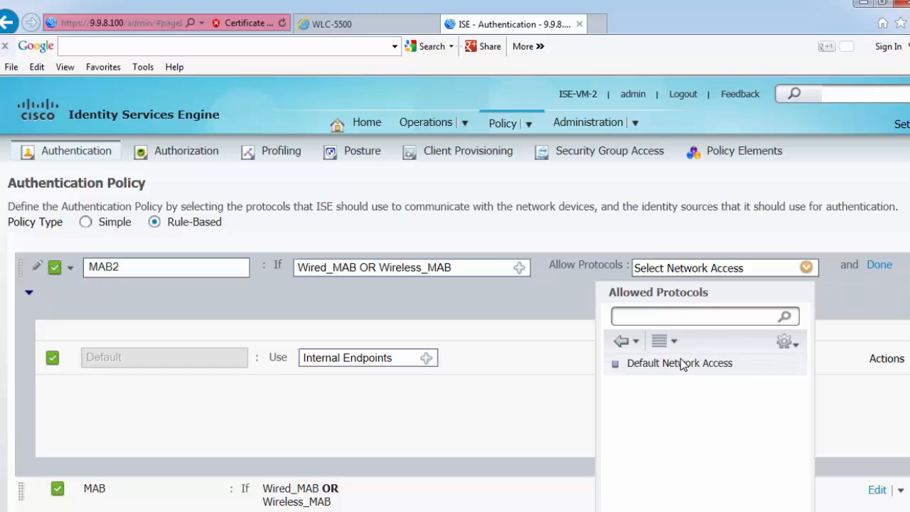
pyautogui.click(647, 364)
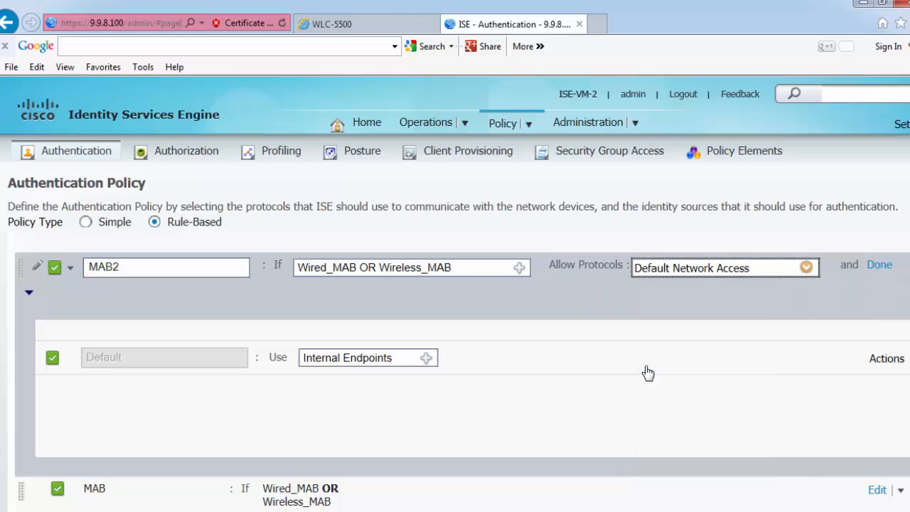
pyautogui.click(879, 266)
pyautogui.scroll(-3, 535, 405)
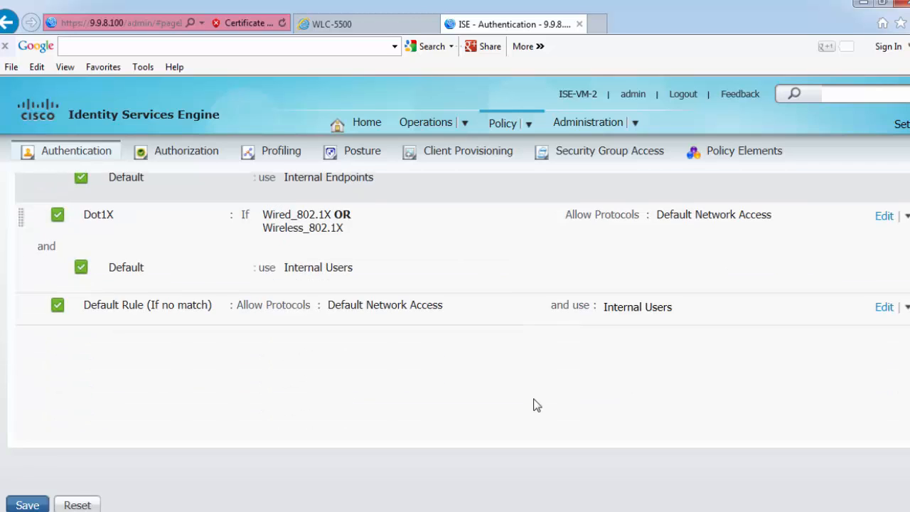
# - Save the authentication policy with the new MAB2 rule and return to the ISE Home dashboard
pyautogui.click(27, 505)
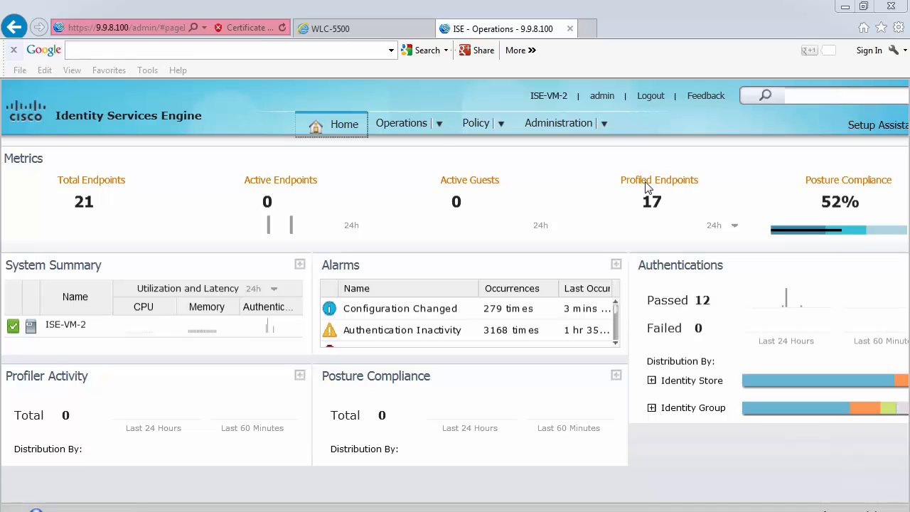
pyautogui.moveTo(501, 128)
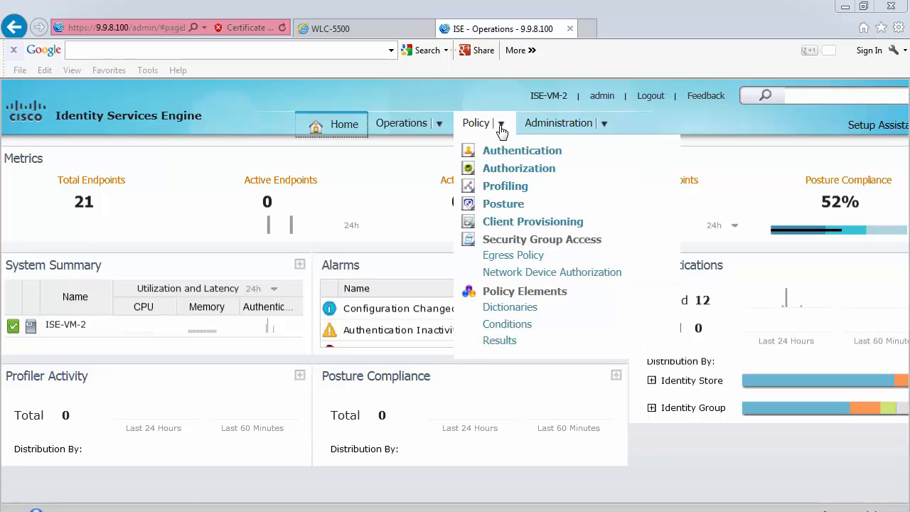
# - Under Policy > Results > Authorization Profiles, add a profile named cwa-profile with ACCESS_ACCEPT
pyautogui.click(505, 342)
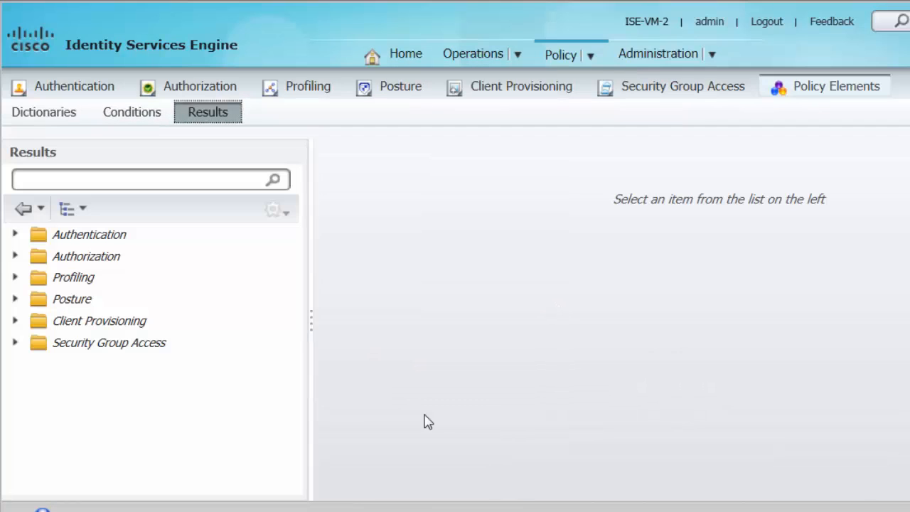
pyautogui.click(16, 257)
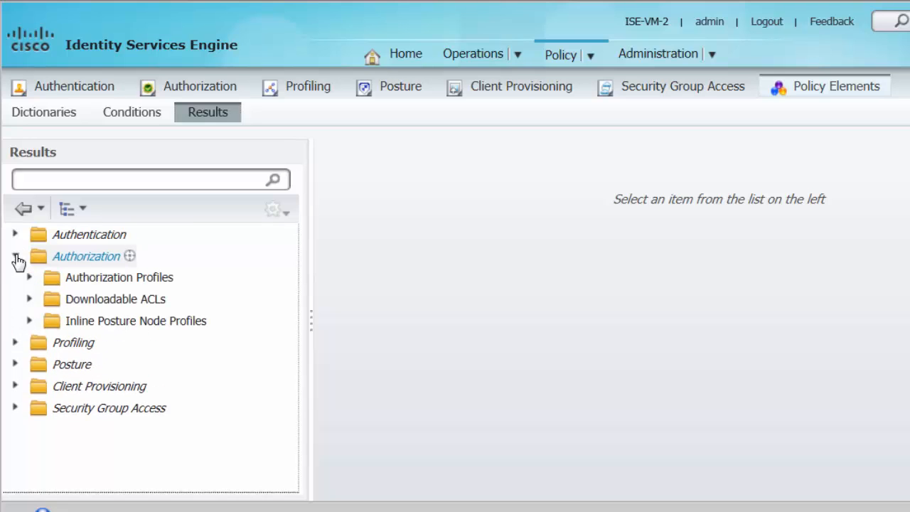
pyautogui.click(112, 279)
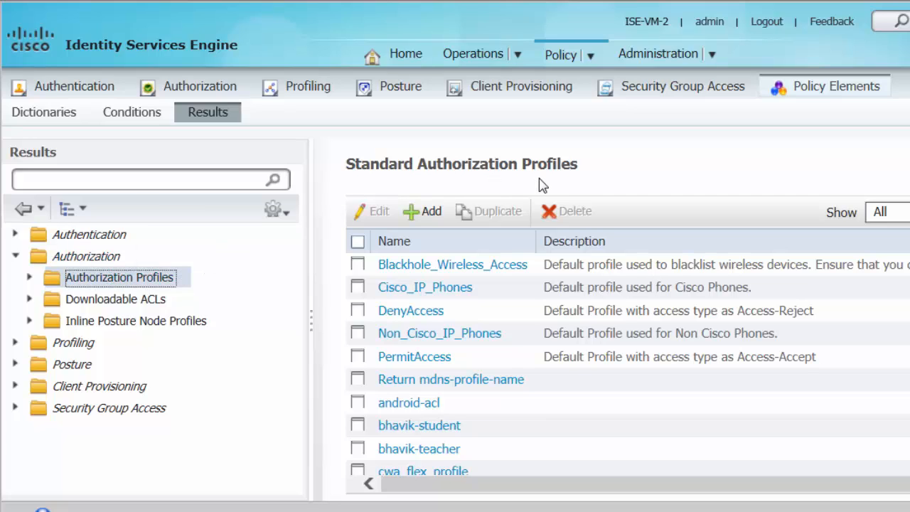
pyautogui.click(429, 212)
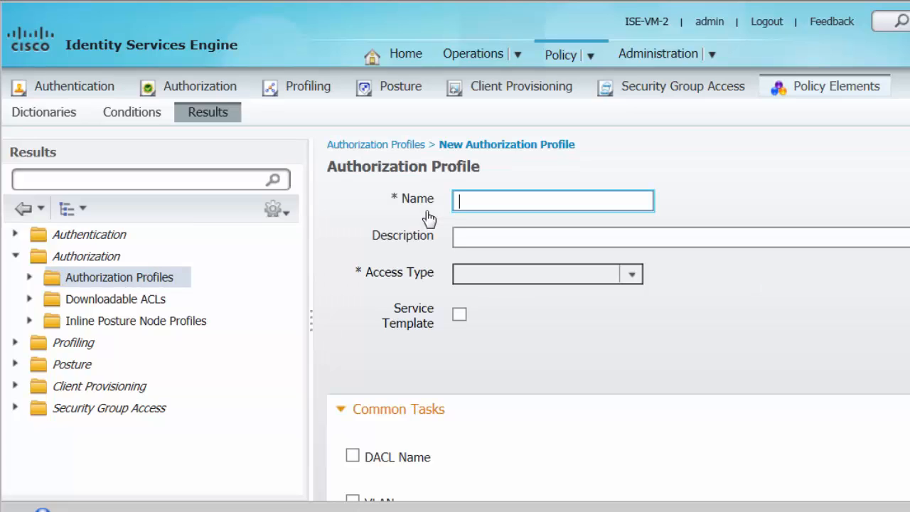
pyautogui.write('cwa-')
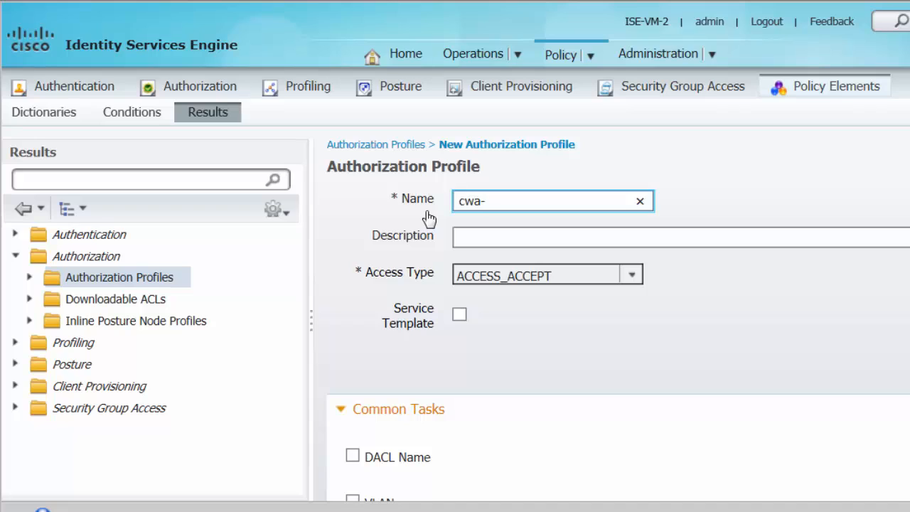
pyautogui.write('profile')
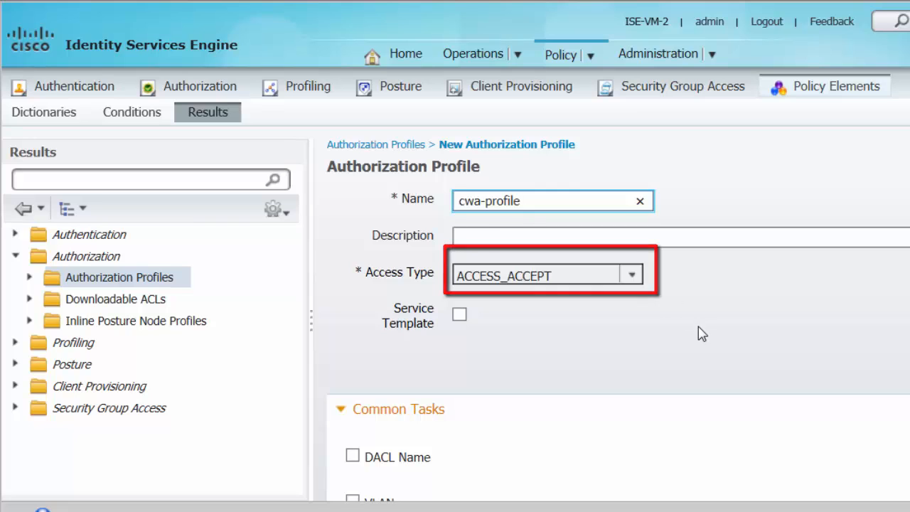
pyautogui.scroll(-3, 699, 333)
pyautogui.scroll(-1, 698, 333)
pyautogui.scroll(-2, 698, 330)
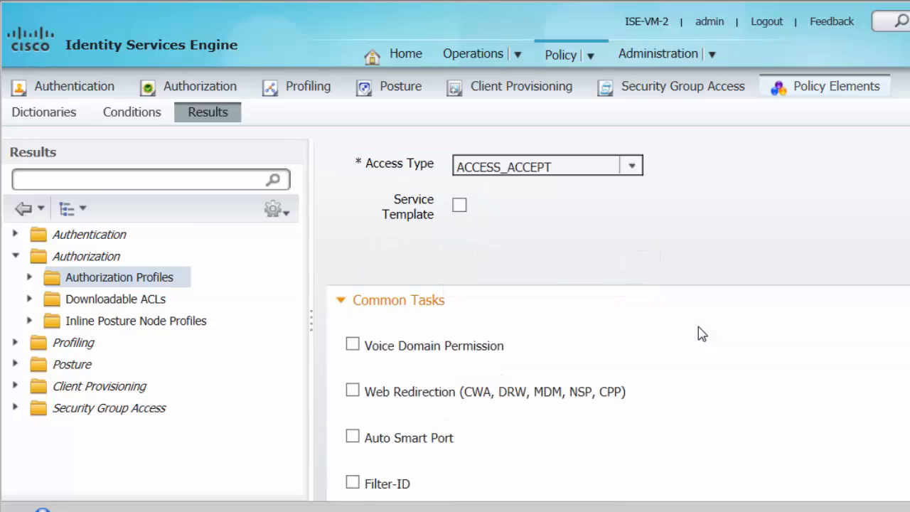
# - Enable web redirection on cwa-profile using the ACL cwa_redirect_acl
pyautogui.click(352, 360)
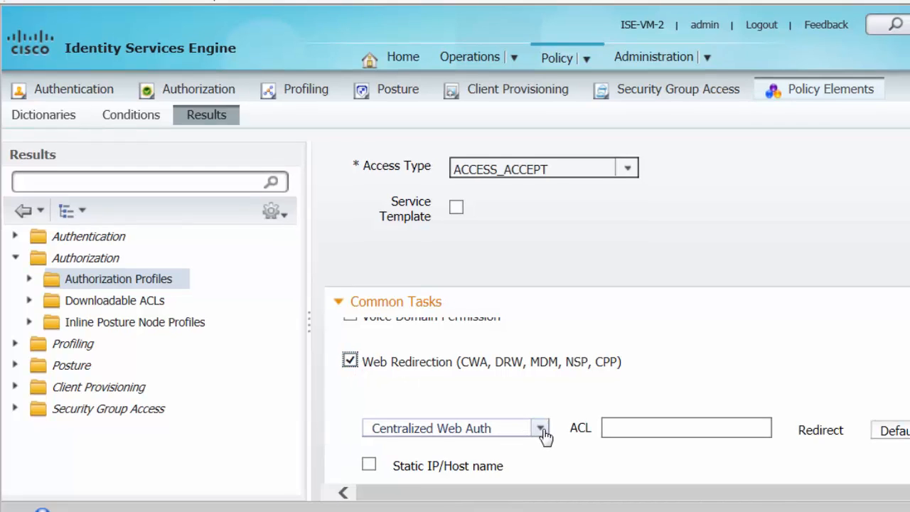
pyautogui.click(640, 430)
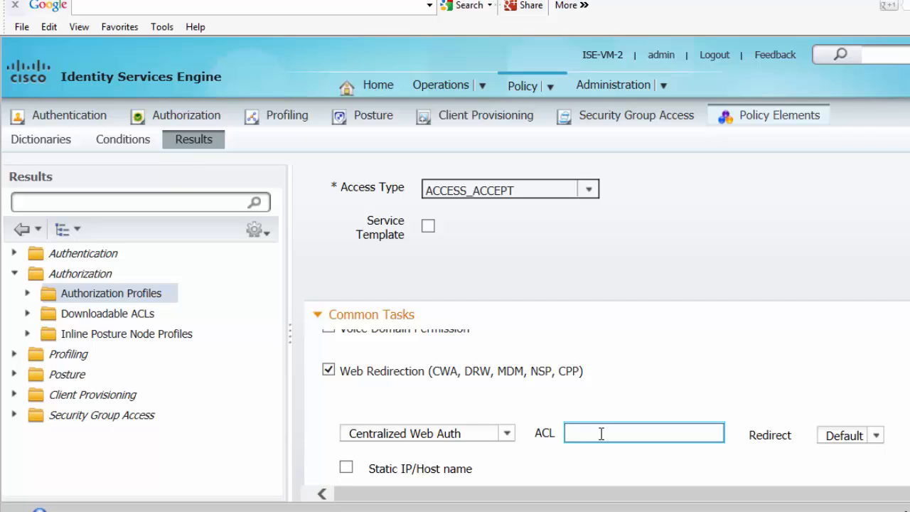
pyautogui.write('cwa_redirect_acl')
# - Set the static redirect host to 9.9.8.100 and submit the cwa-profile authorization profile
pyautogui.click(346, 470)
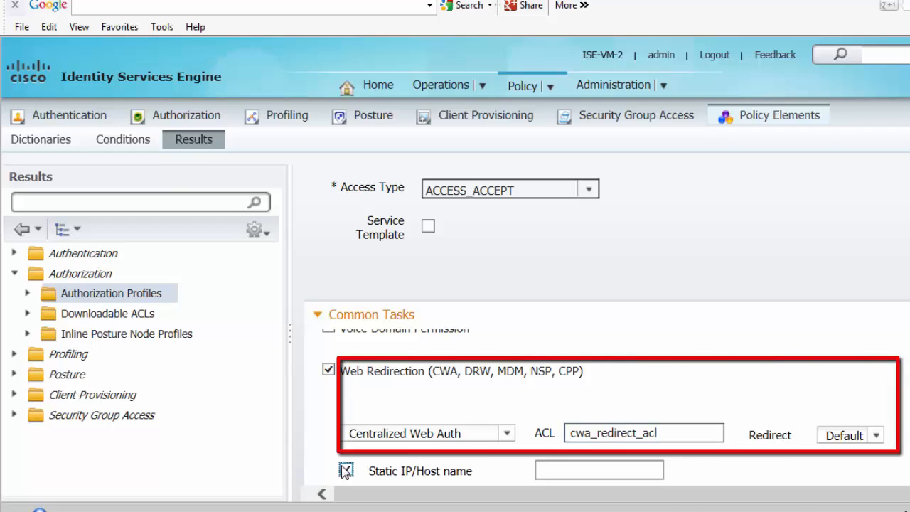
pyautogui.click(571, 464)
pyautogui.write('9.9.8')
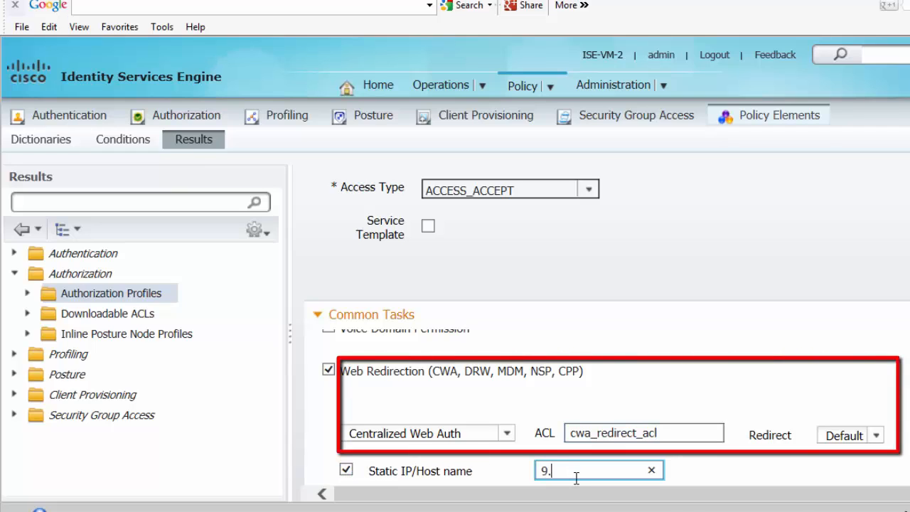
pyautogui.write('.100')
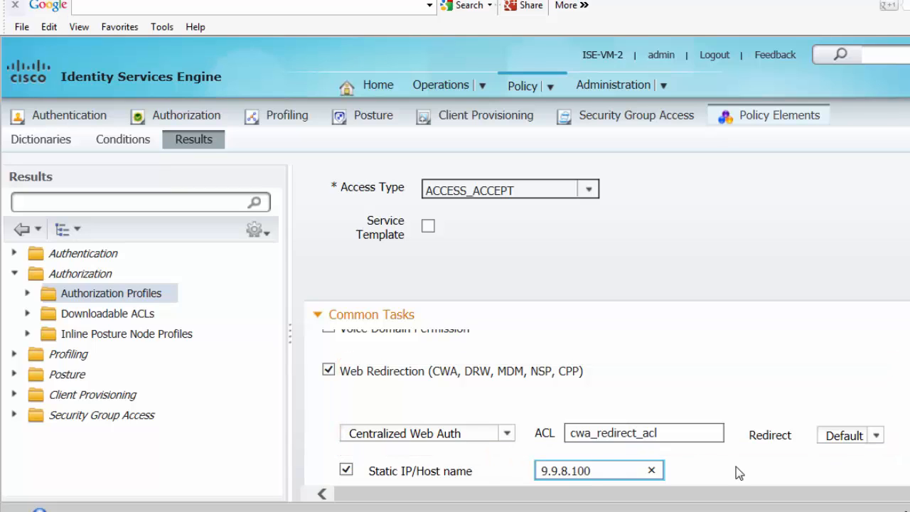
pyautogui.scroll(-3, 736, 467)
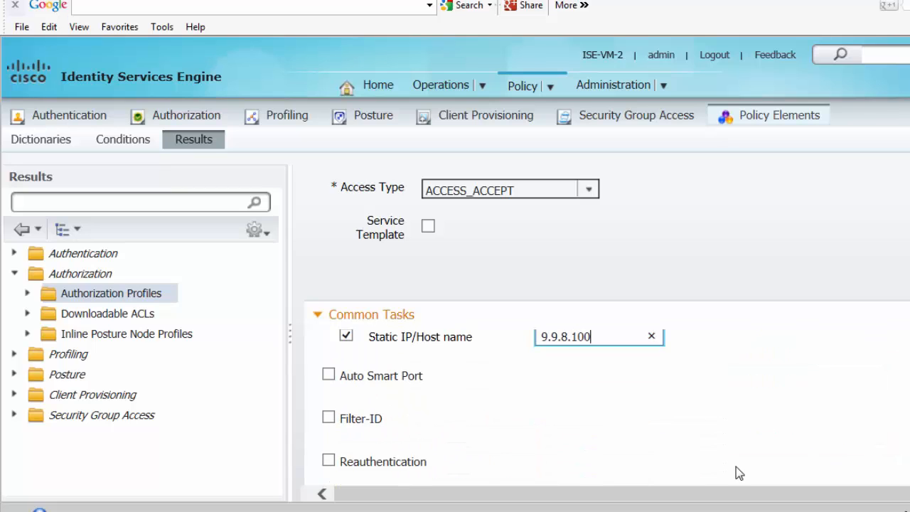
pyautogui.scroll(-10, 737, 468)
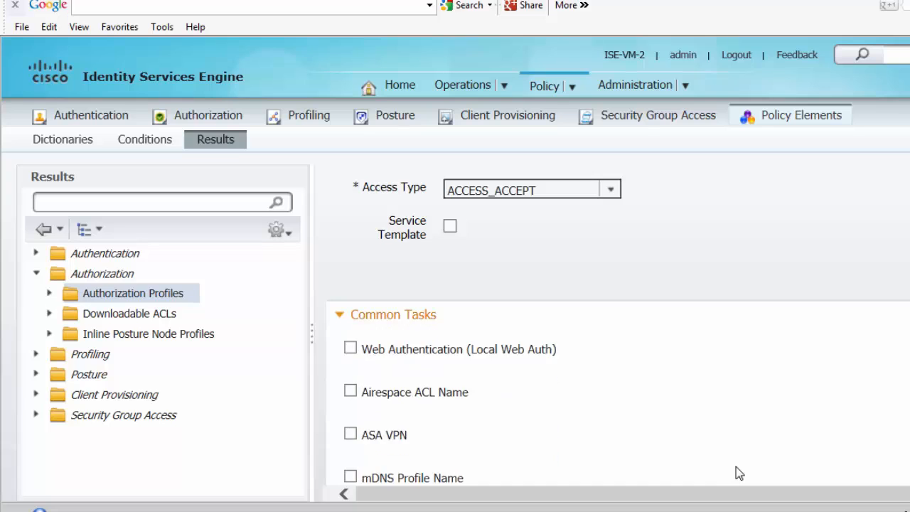
pyautogui.scroll(-2, 736, 467)
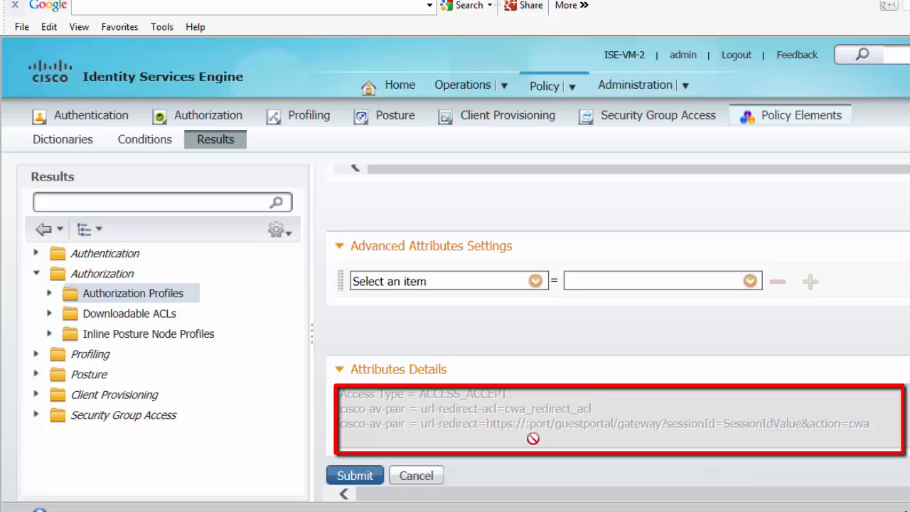
pyautogui.click(360, 477)
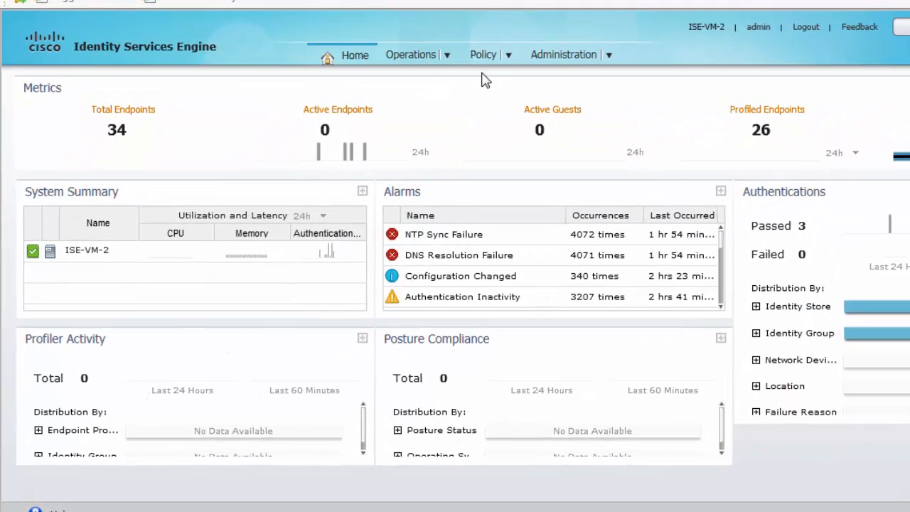
# - Go to Policy > Authorization to view the authorization rule list
pyautogui.click(510, 56)
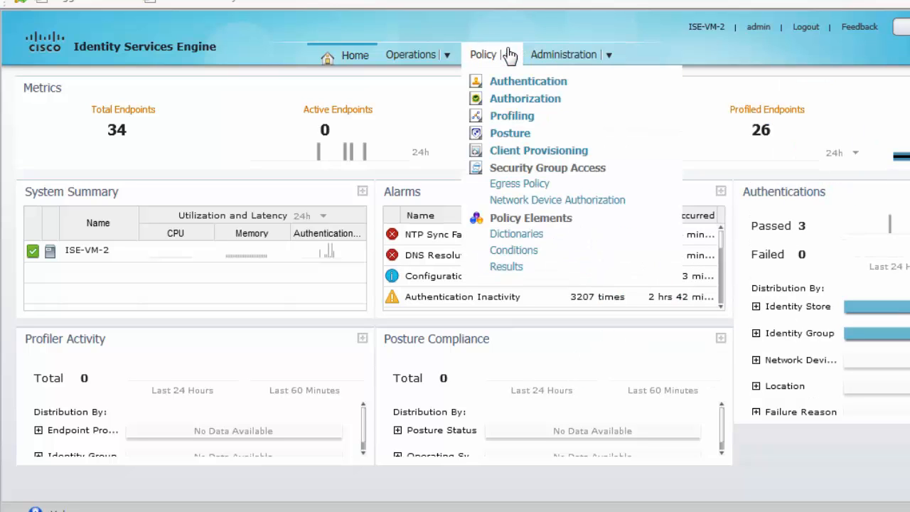
pyautogui.click(509, 100)
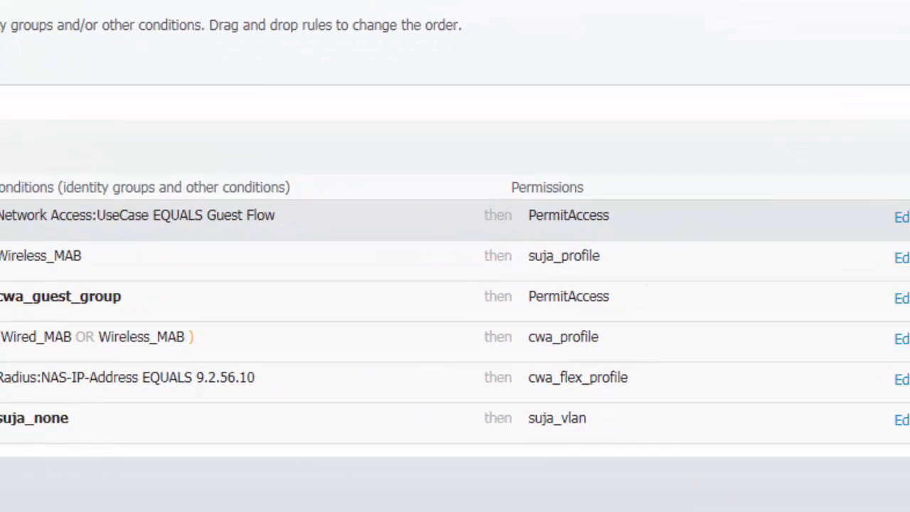
# - Insert a new rule above the top authorization rule and name it cwa-guest-policy
pyautogui.click(832, 151)
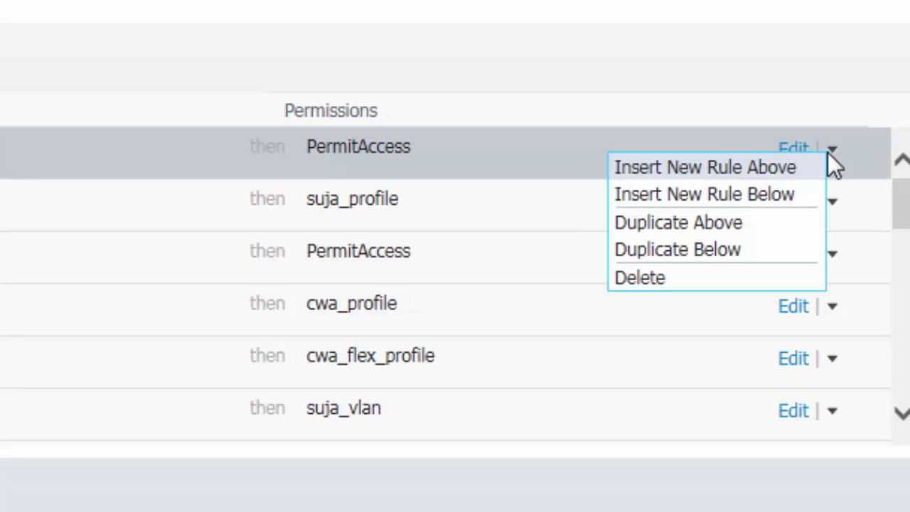
pyautogui.click(746, 170)
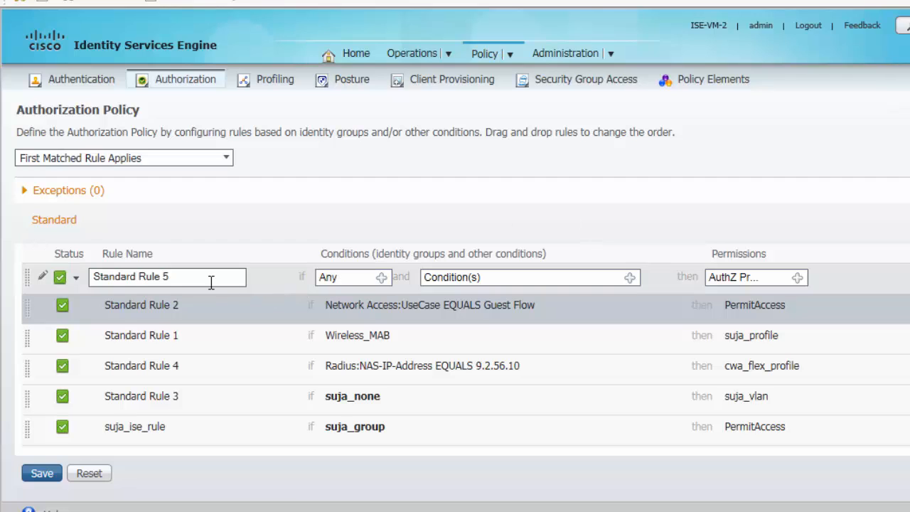
pyautogui.moveTo(212, 283); pyautogui.dragTo(43, 273)
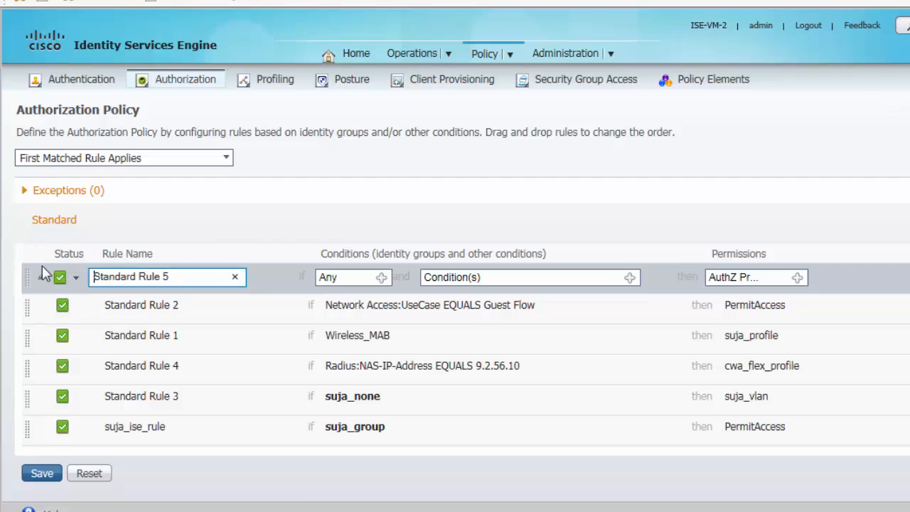
pyautogui.moveTo(182, 278); pyautogui.dragTo(82, 276)
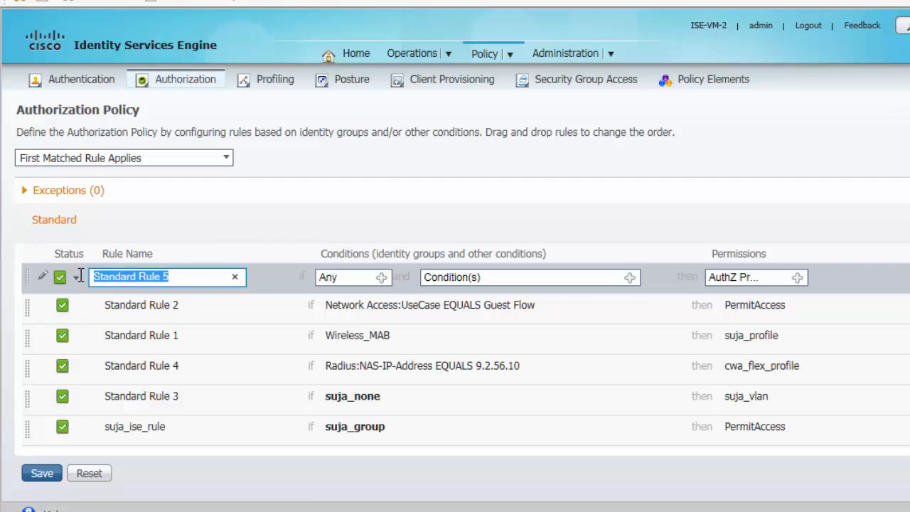
pyautogui.write('cwa-g')
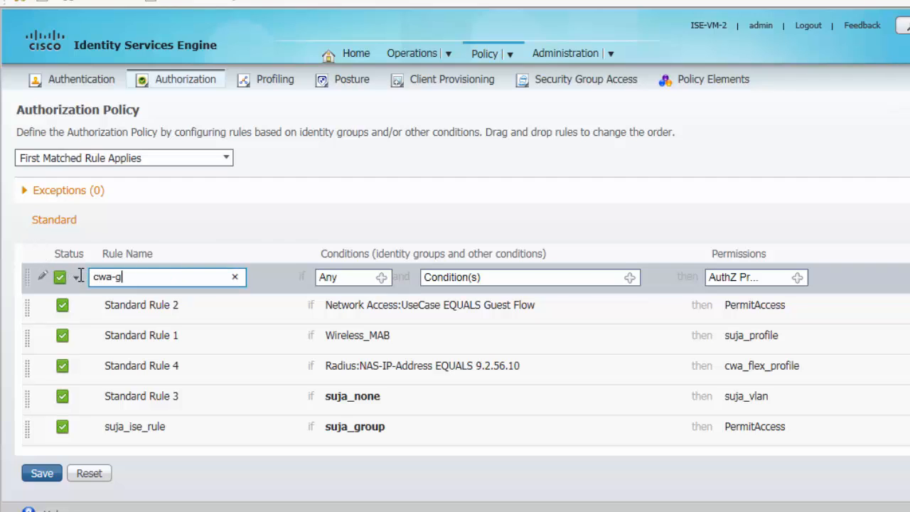
pyautogui.write('uest-policy')
# - Set the rule's identity group to User Identity Groups > cwa_guest_group
pyautogui.click(382, 278)
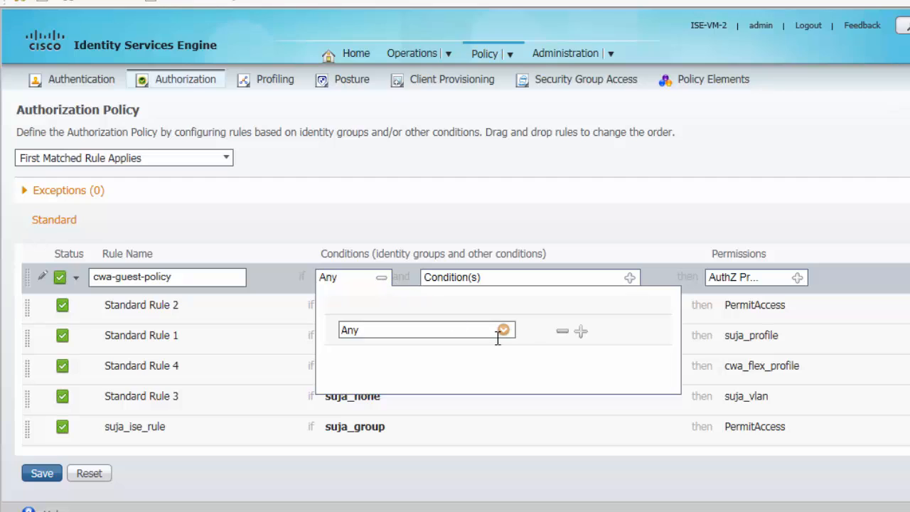
pyautogui.click(503, 331)
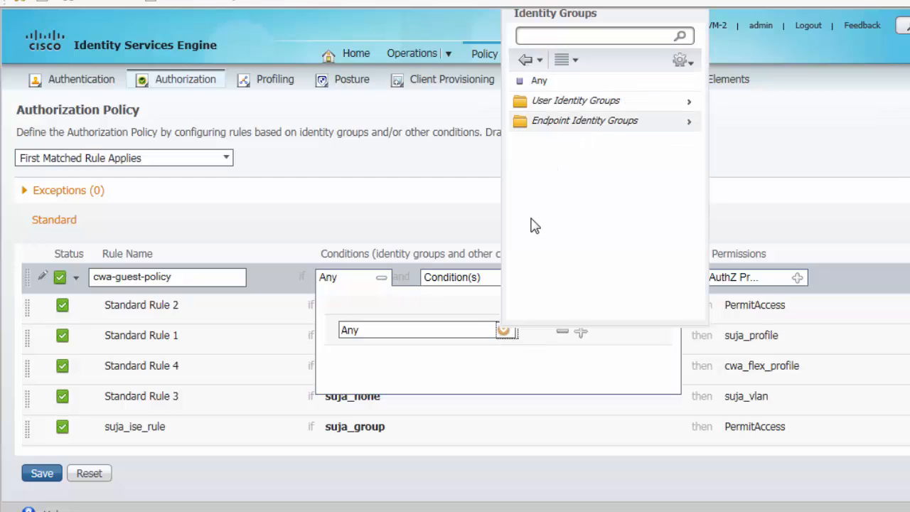
pyautogui.click(594, 104)
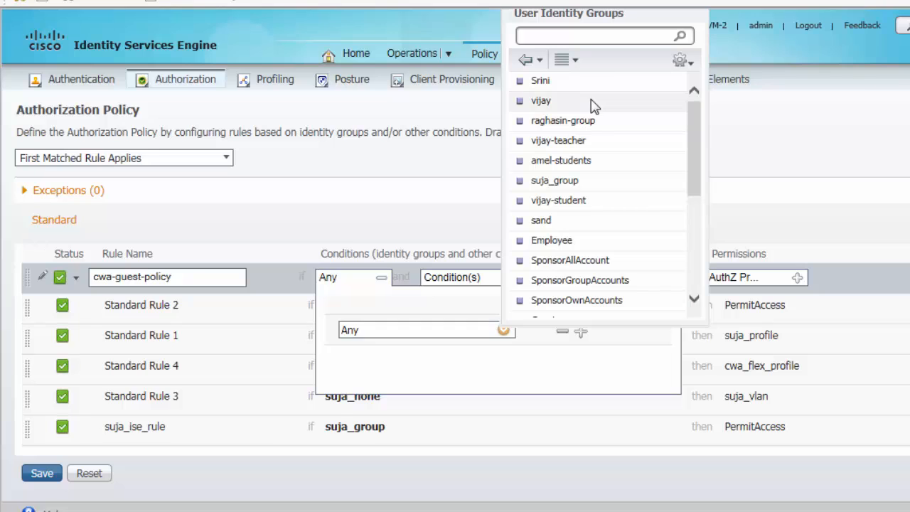
pyautogui.moveTo(697, 138); pyautogui.dragTo(689, 202)
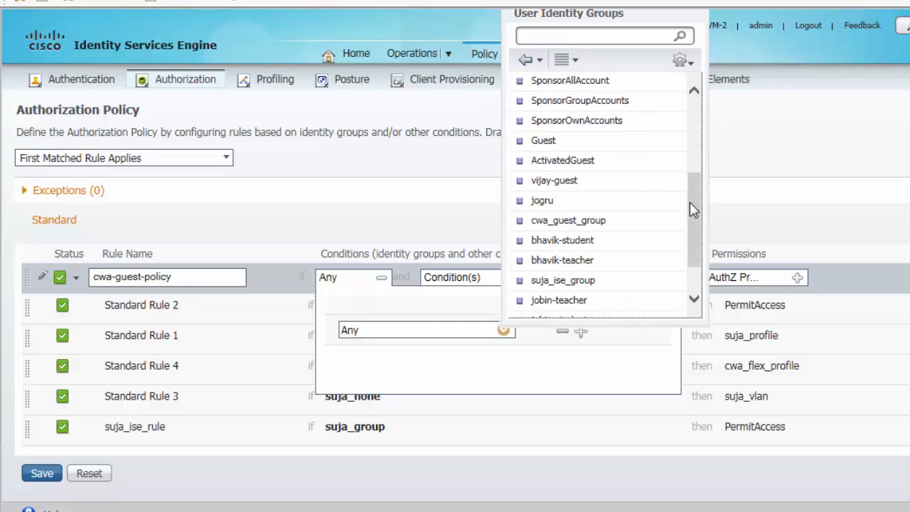
pyautogui.click(601, 208)
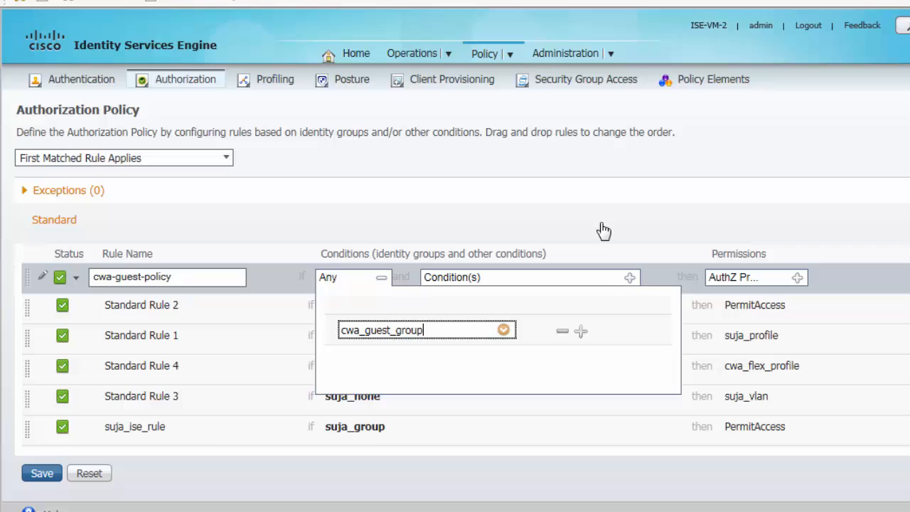
# - Give the cwa-guest-policy rule the Standard PermitAccess profile and finish editing it
pyautogui.click(798, 279)
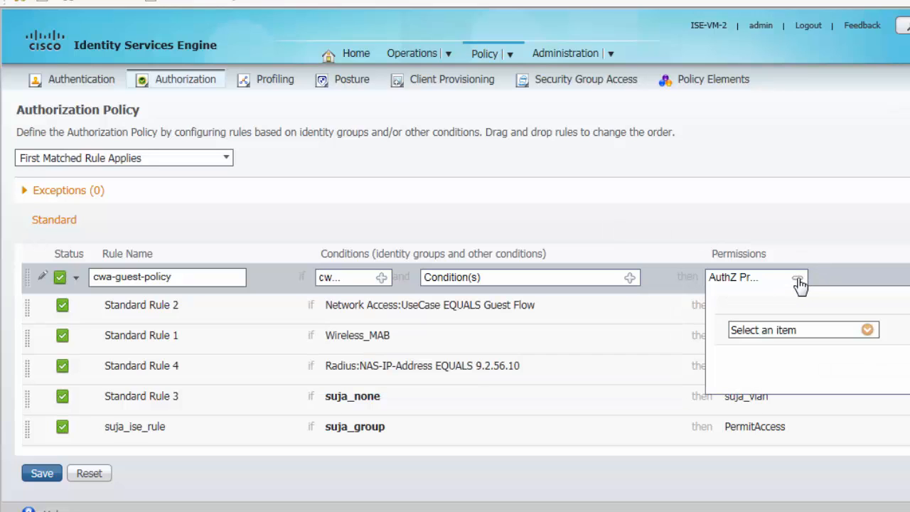
pyautogui.click(868, 329)
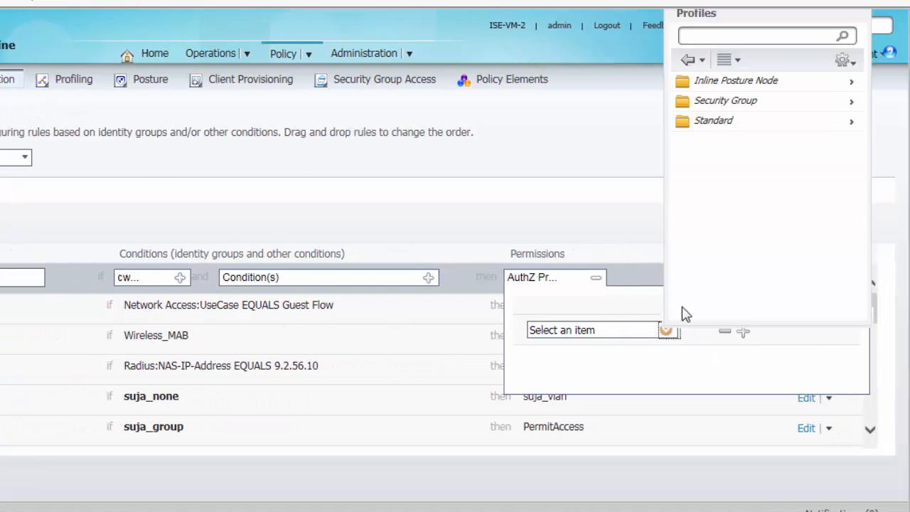
pyautogui.click(723, 124)
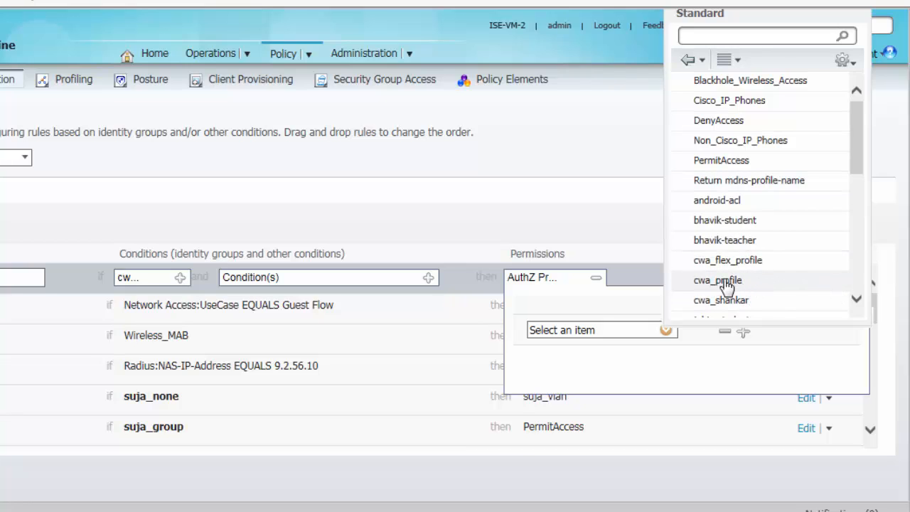
pyautogui.scroll(-3, 725, 285)
pyautogui.scroll(3, 725, 286)
pyautogui.click(748, 162)
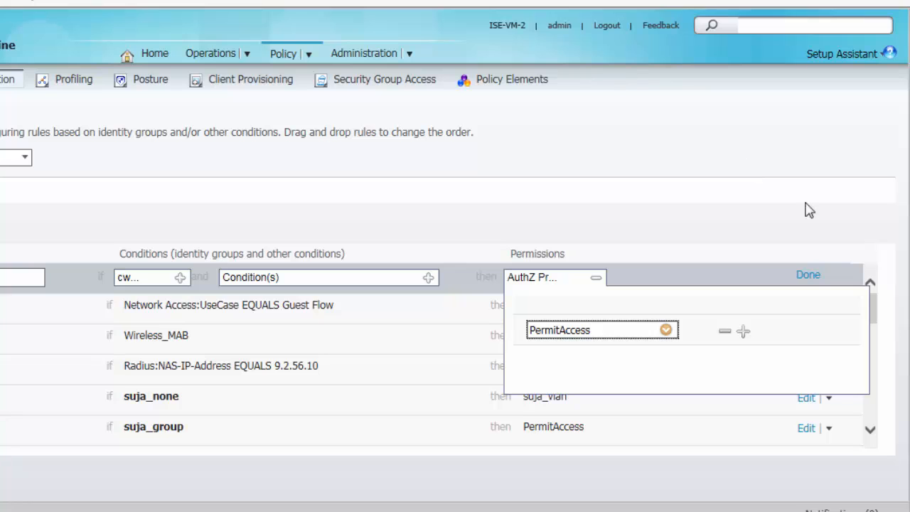
pyautogui.click(809, 275)
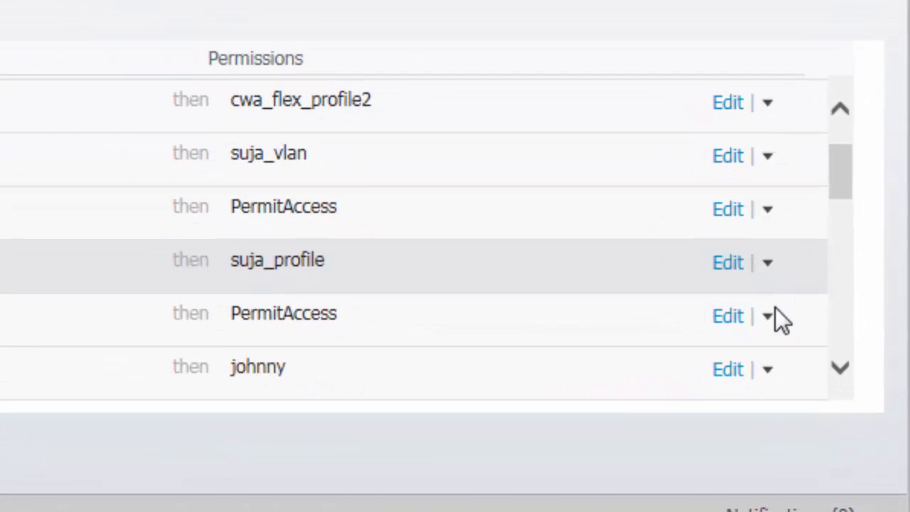
# - Insert a new authorization rule below cwa_guest_policy and name it MAB
pyautogui.click(768, 316)
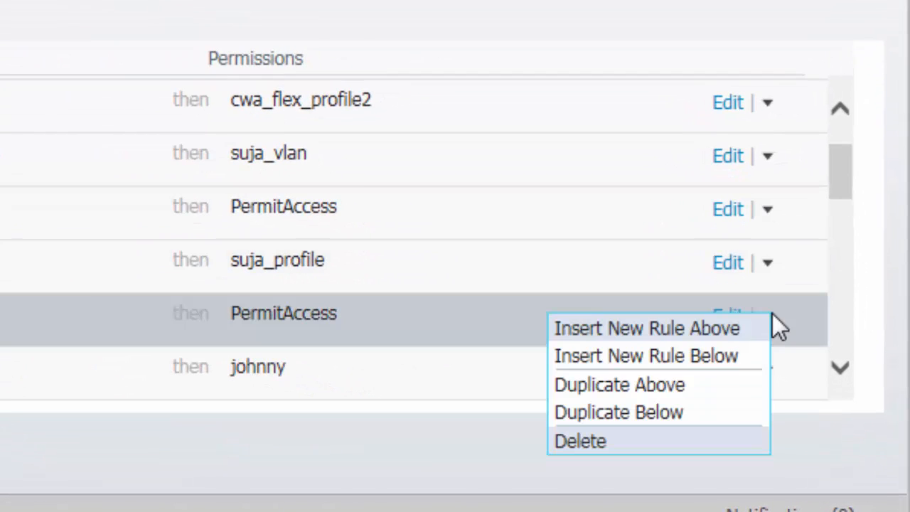
pyautogui.click(688, 357)
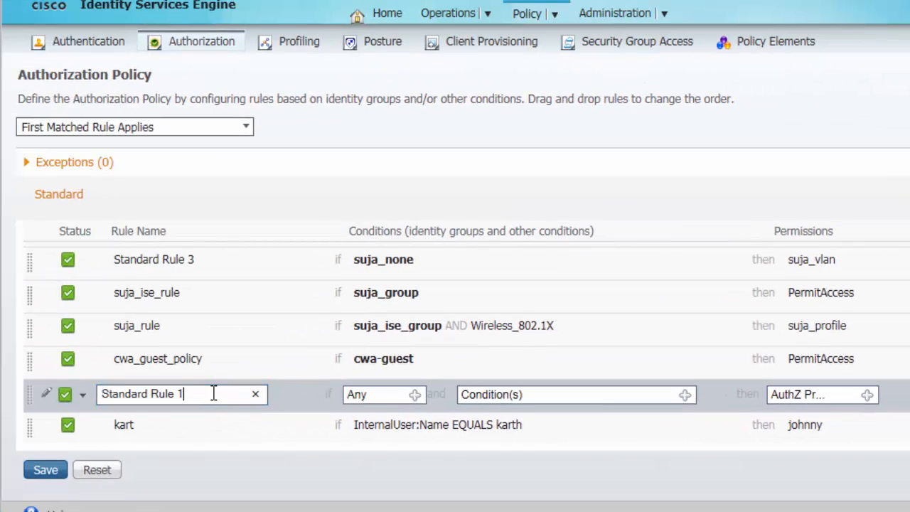
pyautogui.moveTo(216, 393); pyautogui.dragTo(3, 377)
pyautogui.write('MAB')
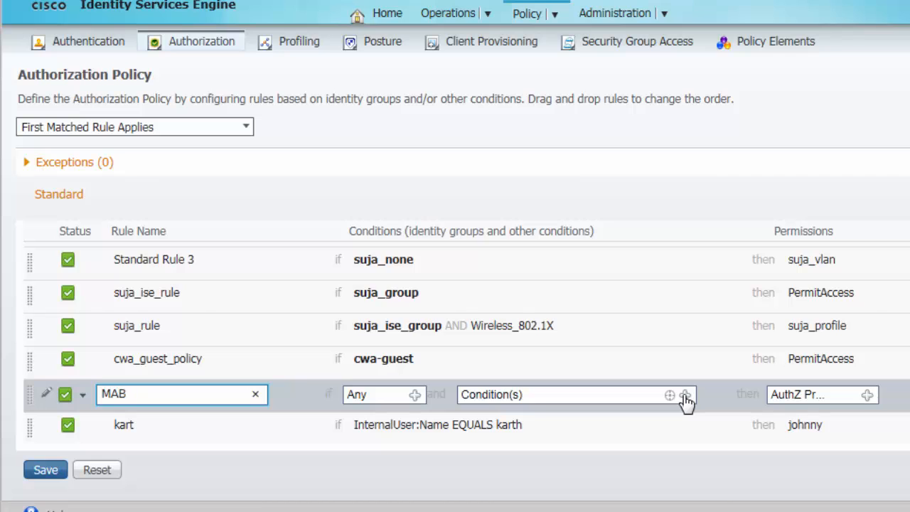
# - Set the MAB rule's condition to the Wired_MAB compound condition from the library
pyautogui.click(685, 394)
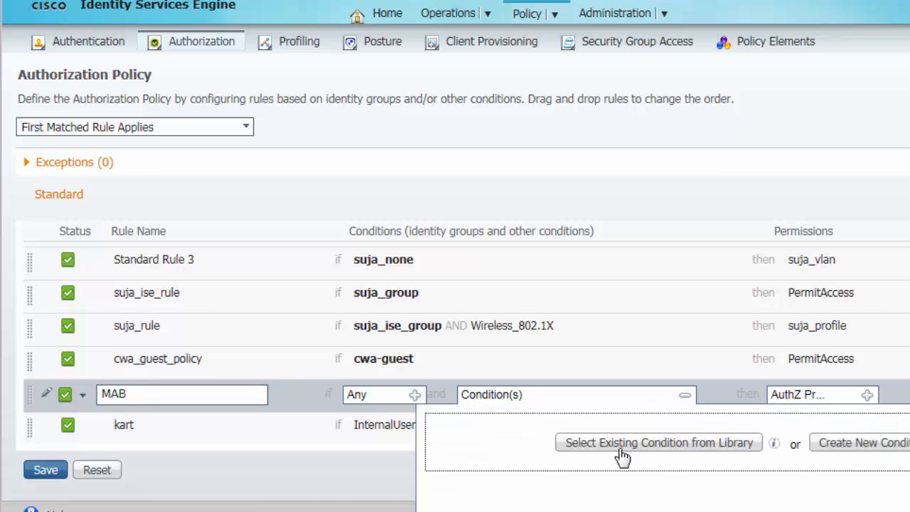
pyautogui.click(630, 448)
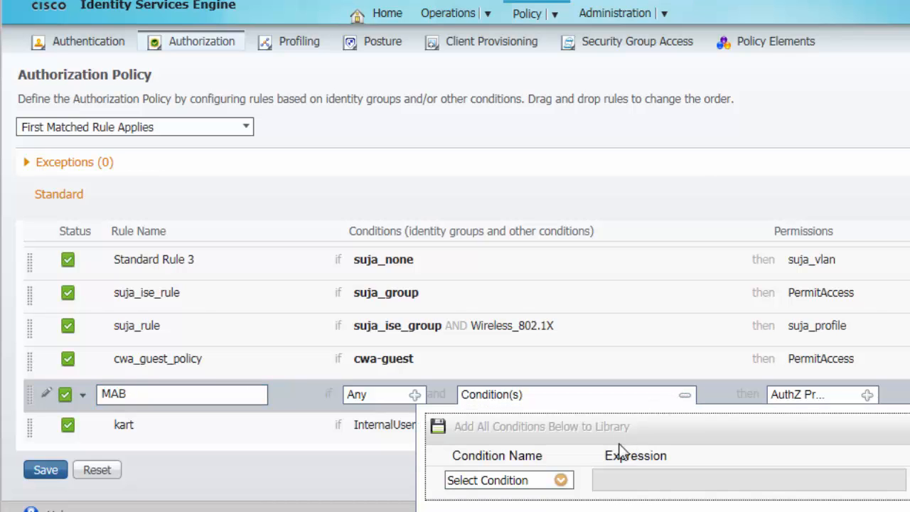
pyautogui.click(561, 481)
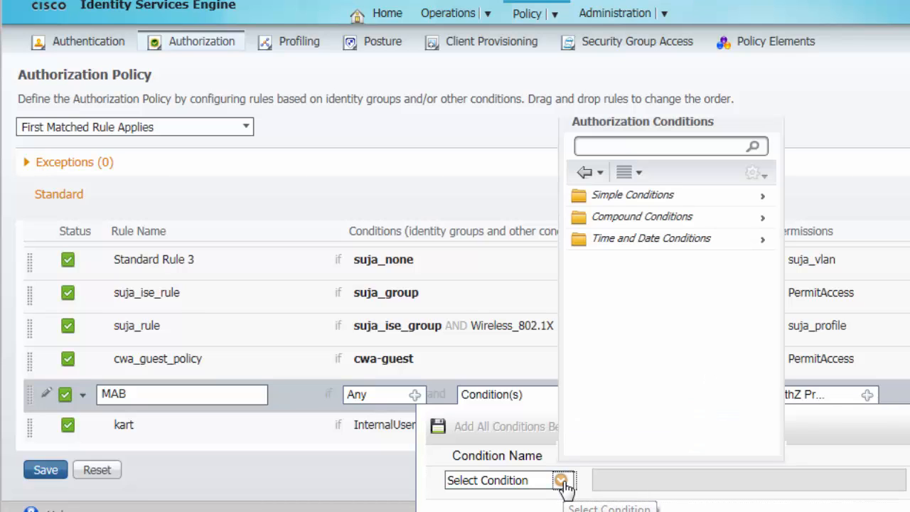
pyautogui.click(733, 223)
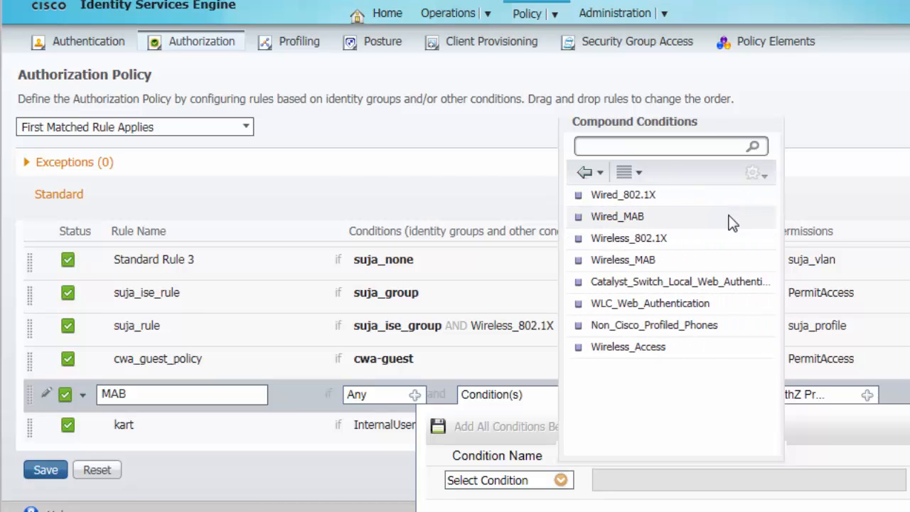
pyautogui.click(643, 219)
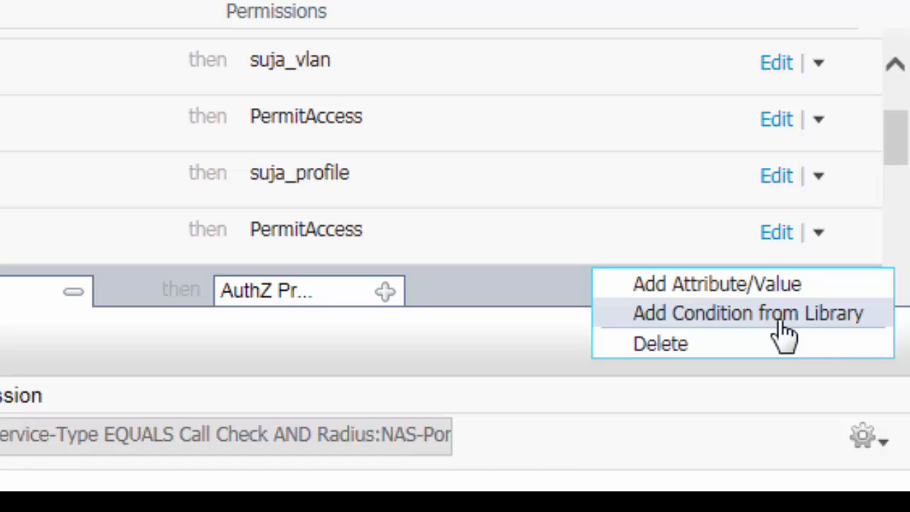
# - Add Wireless_MAB as a second condition, combined with OR
pyautogui.click(785, 335)
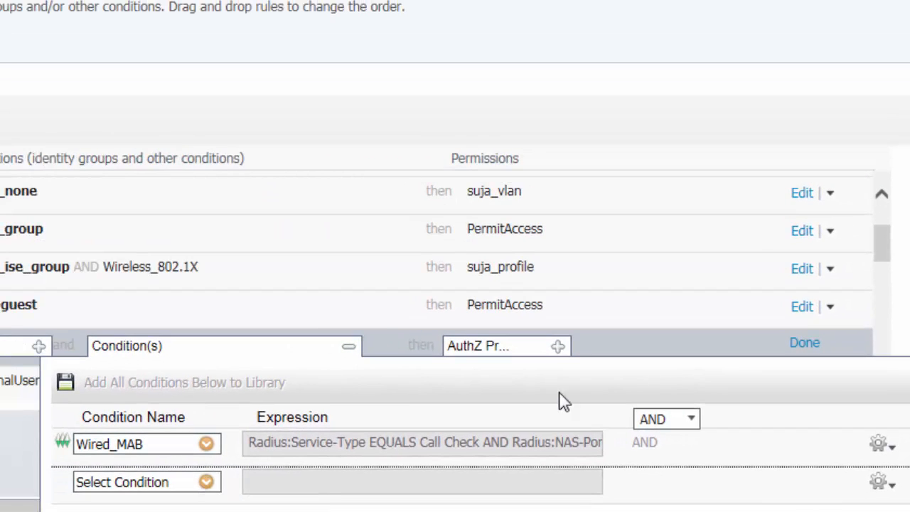
pyautogui.click(697, 420)
pyautogui.click(656, 461)
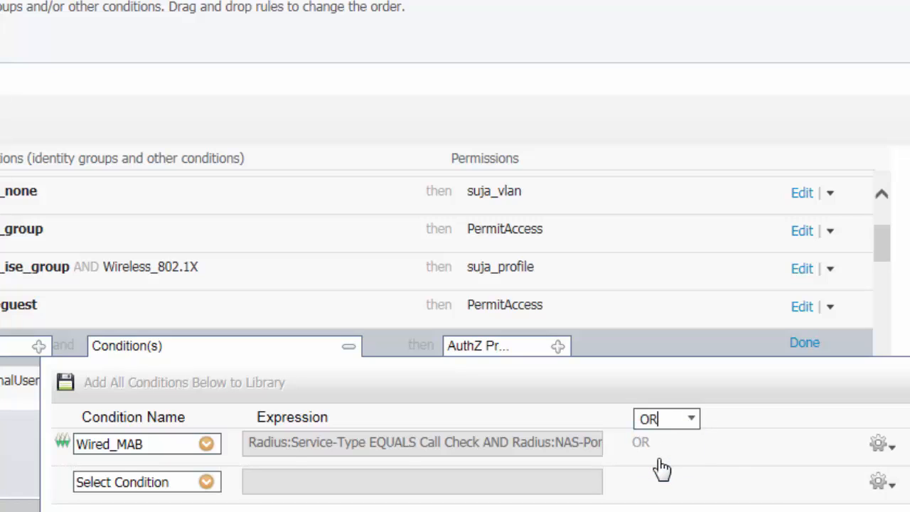
pyautogui.click(206, 483)
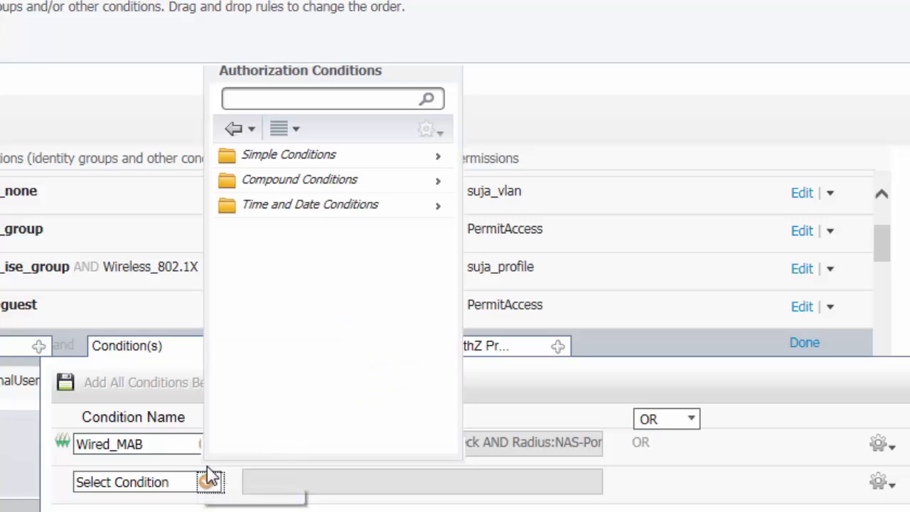
pyautogui.click(343, 183)
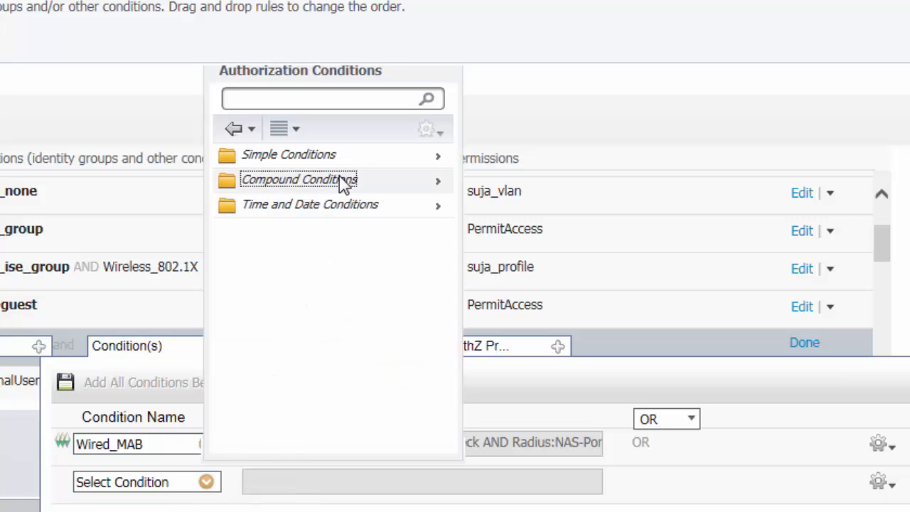
pyautogui.click(282, 230)
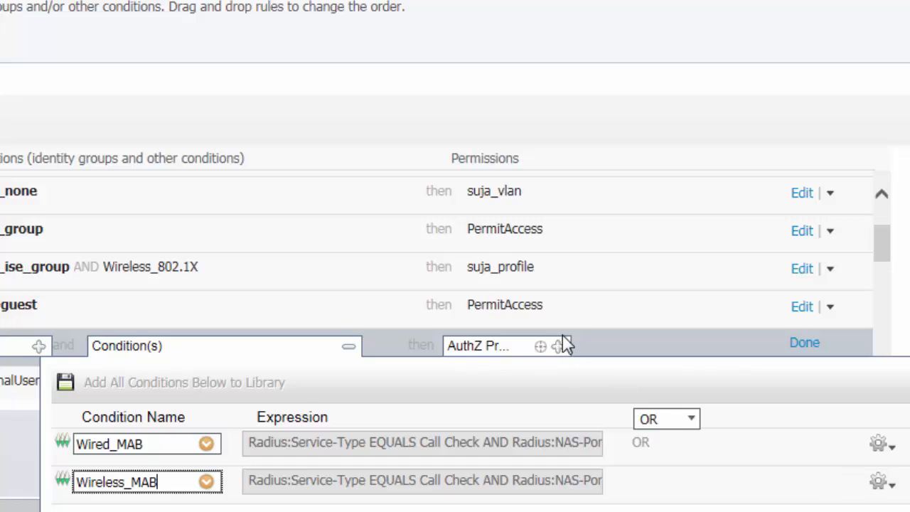
# - Assign the Standard cwa_flex_profile as the MAB rule's permission and exit rule editing
pyautogui.click(559, 349)
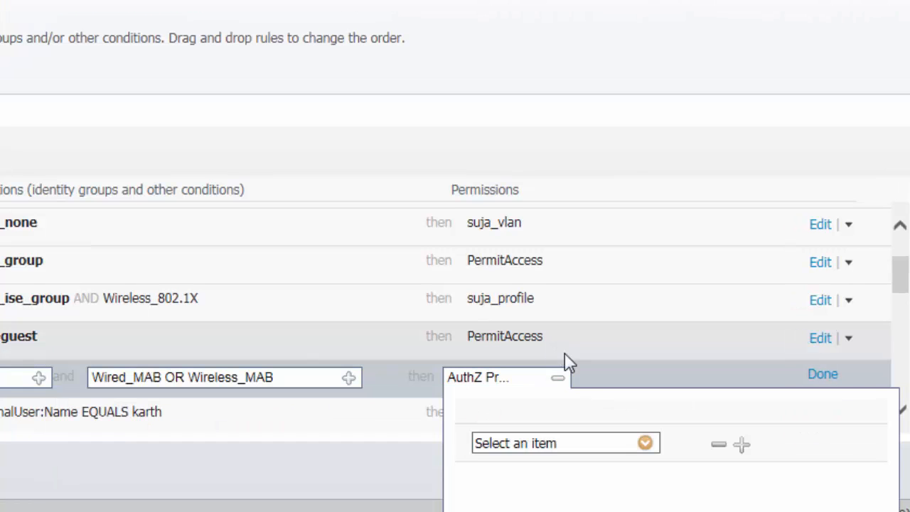
pyautogui.click(645, 445)
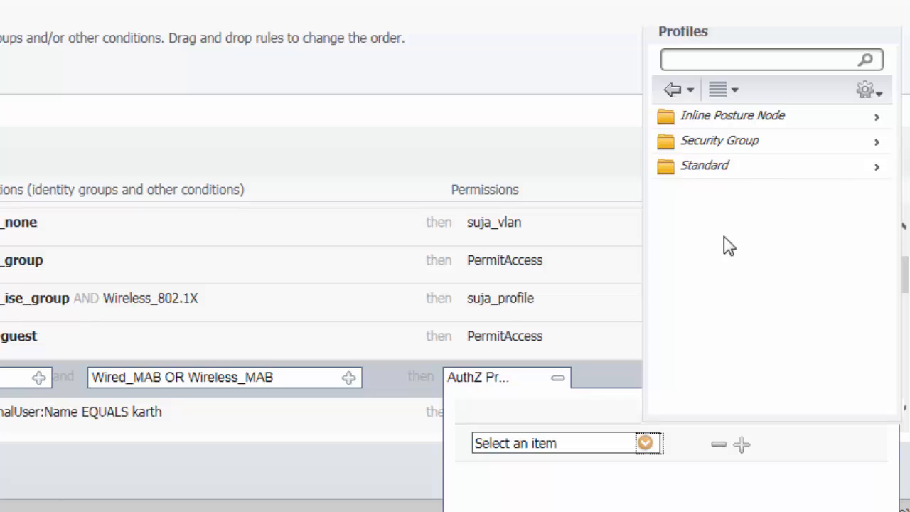
pyautogui.click(722, 178)
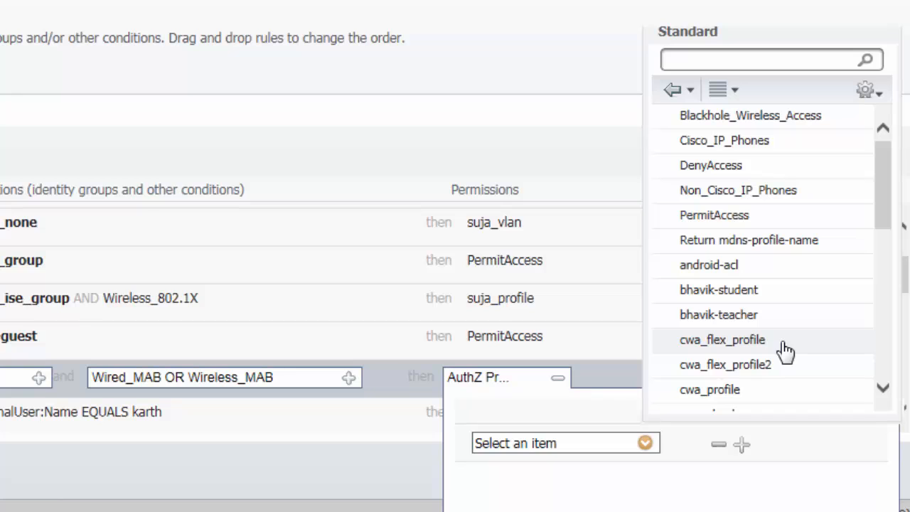
pyautogui.click(722, 340)
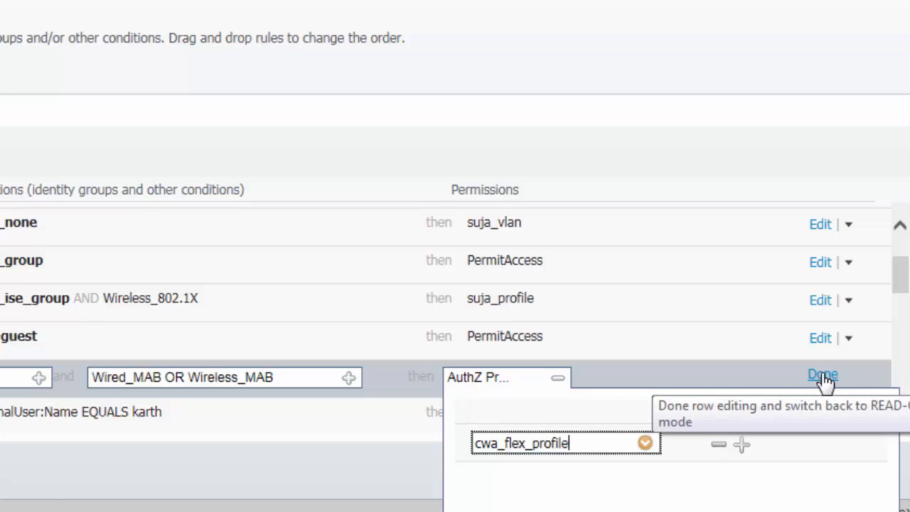
pyautogui.click(560, 380)
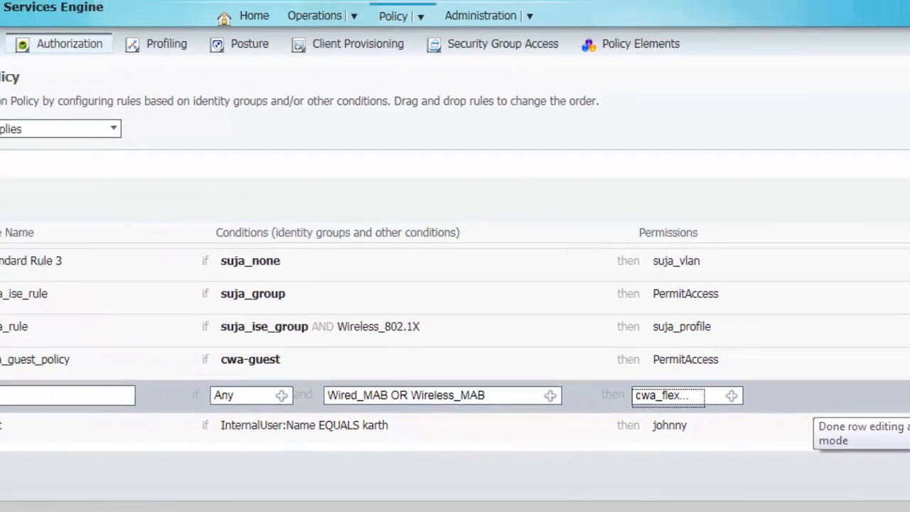
pyautogui.click(869, 389)
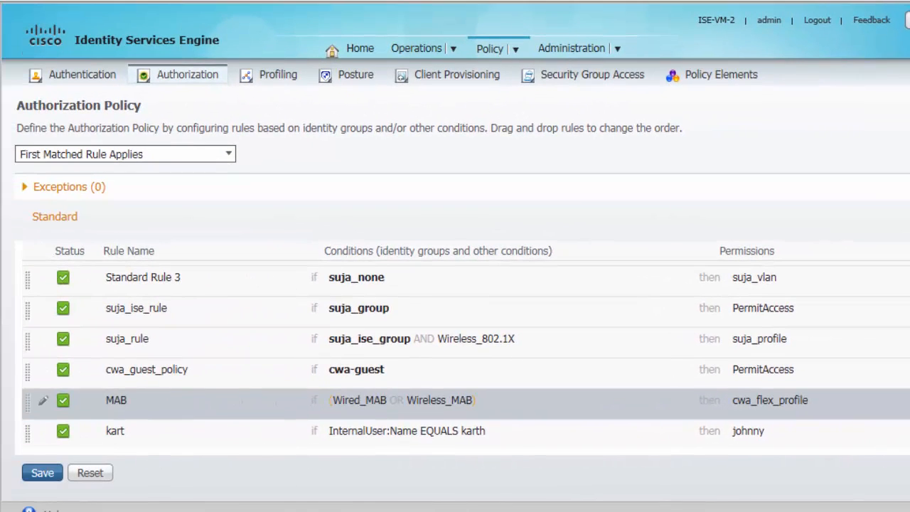
# - Save the ISE authorization policy with the new MAB rule
pyautogui.scroll(-10, 419, 382)
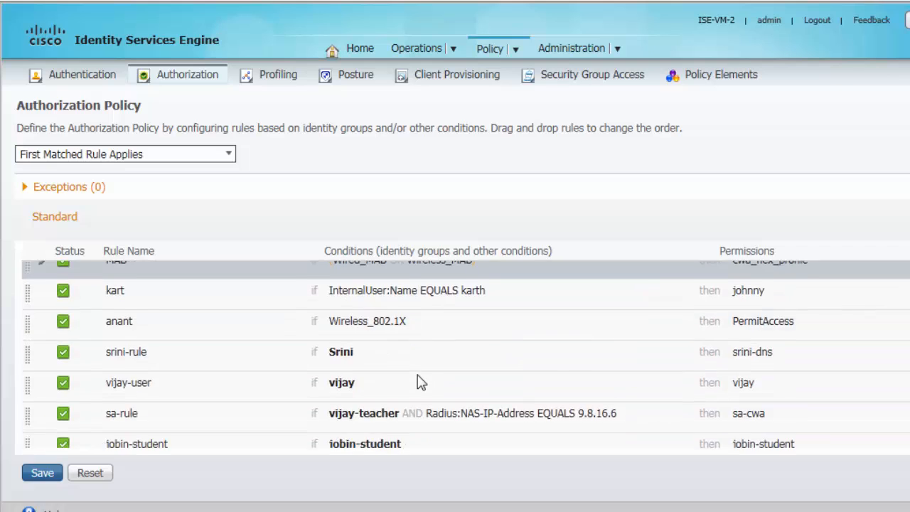
pyautogui.click(39, 475)
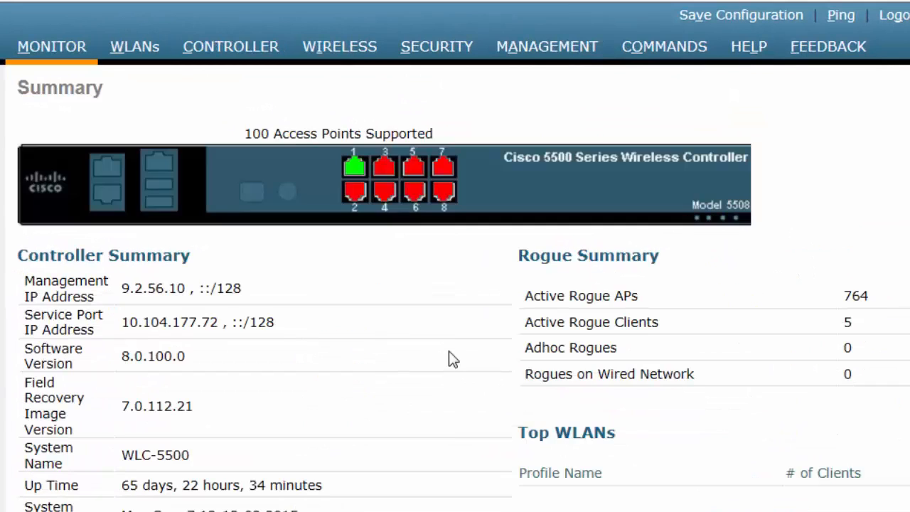
# - Switch access point APd8b1.9047.2ae0 to FlexConnect AP mode and apply
pyautogui.click(341, 50)
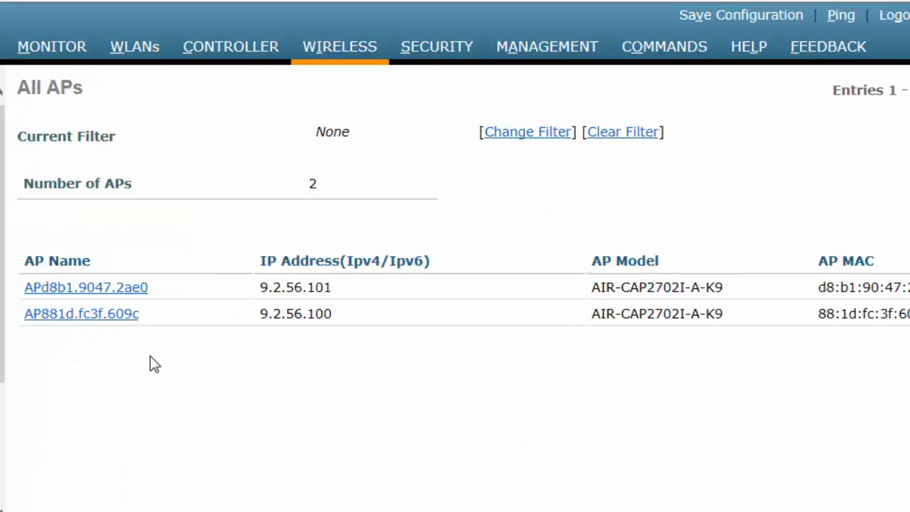
pyautogui.click(85, 292)
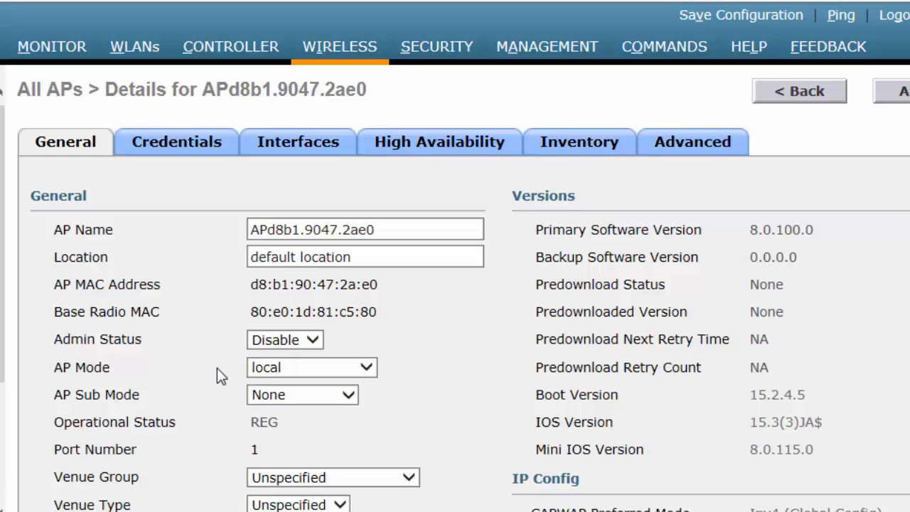
pyautogui.click(367, 368)
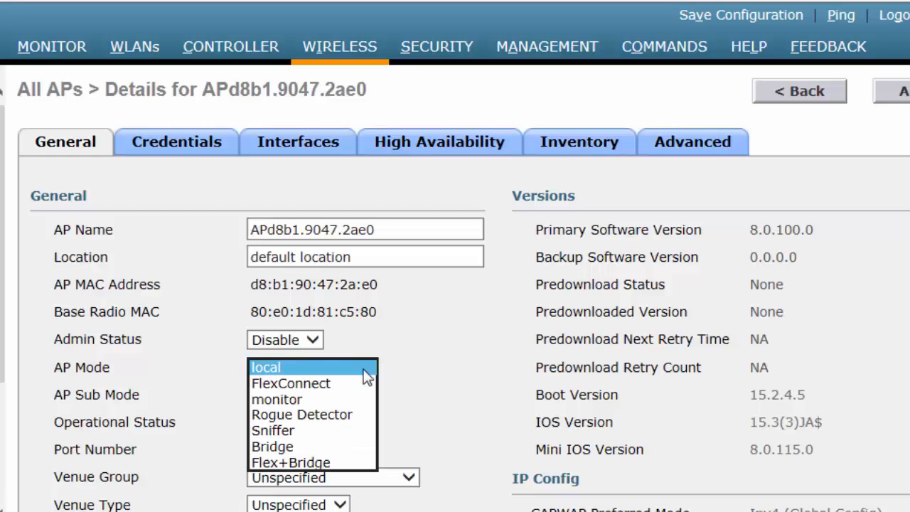
pyautogui.click(318, 388)
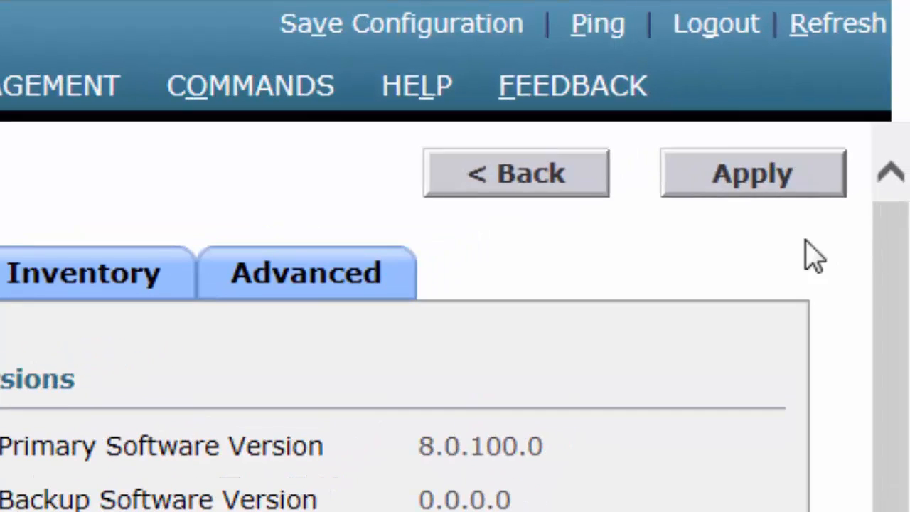
pyautogui.click(755, 178)
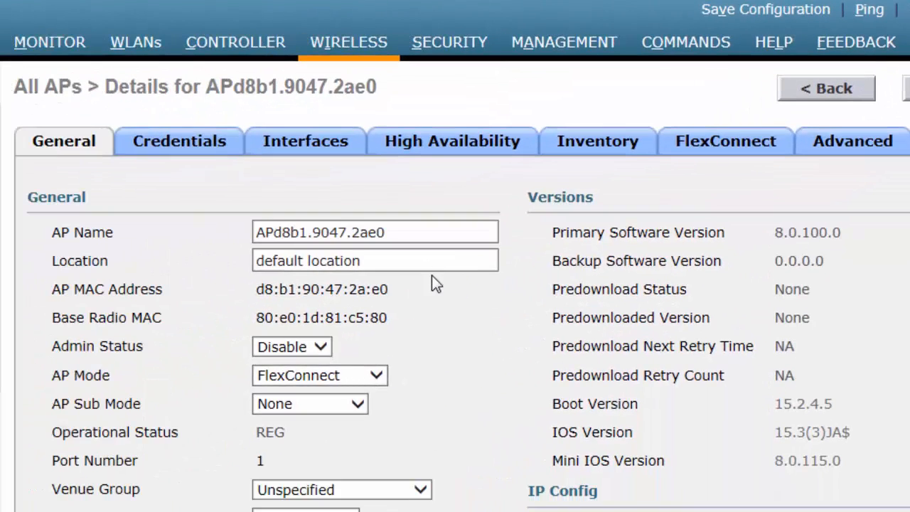
# - Enable VLAN Support on the AP's FlexConnect settings and return to the AP list
pyautogui.click(747, 148)
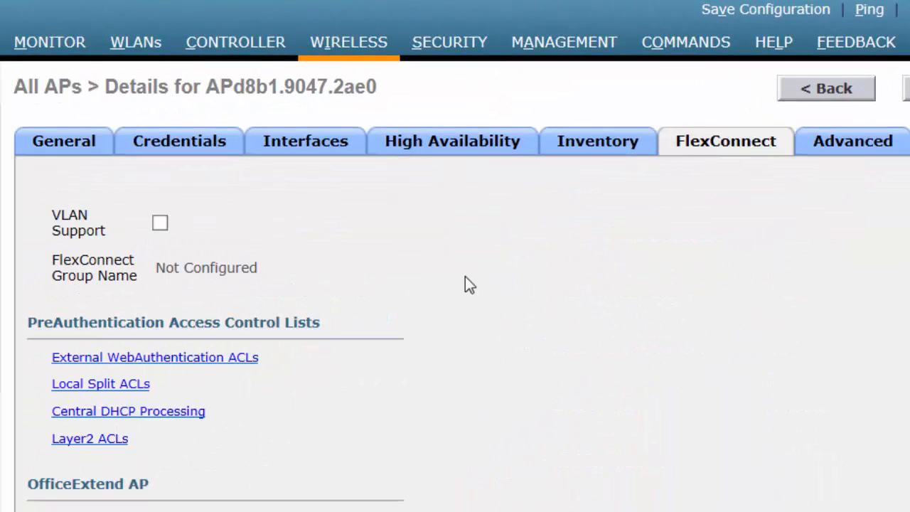
pyautogui.click(161, 225)
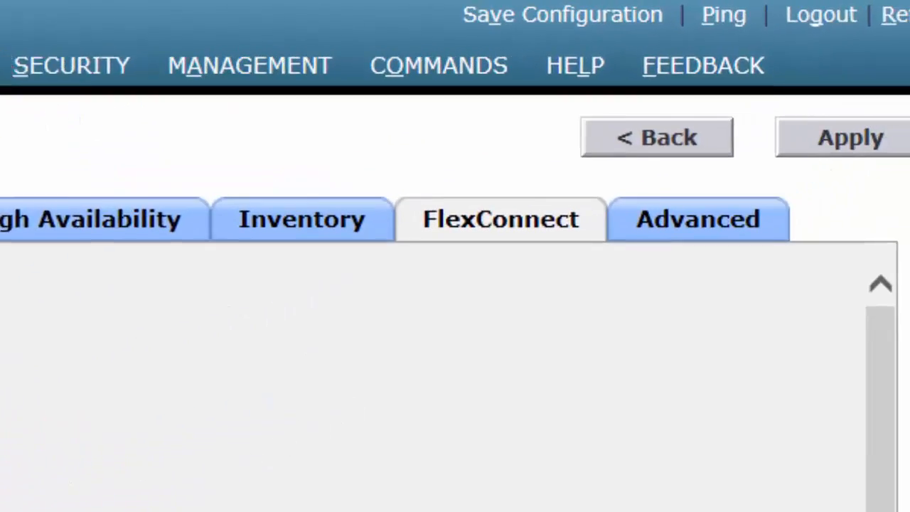
pyautogui.click(812, 160)
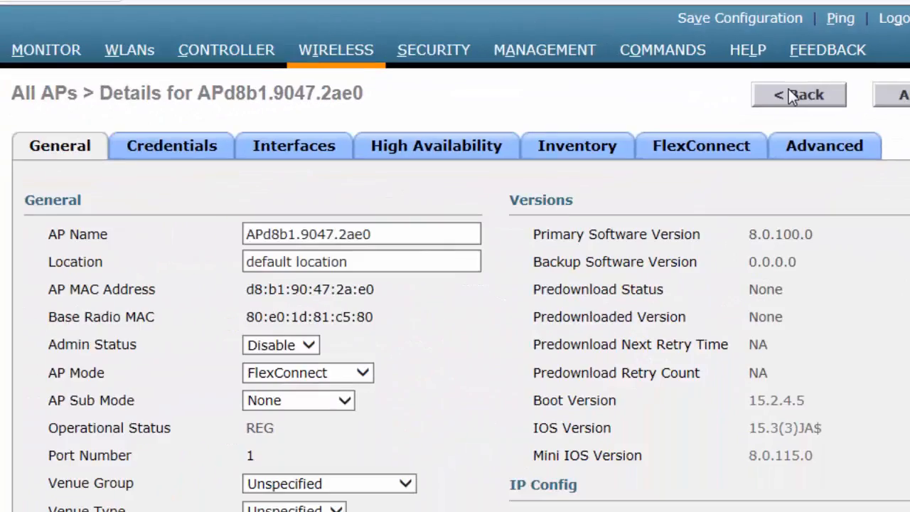
pyautogui.click(711, 116)
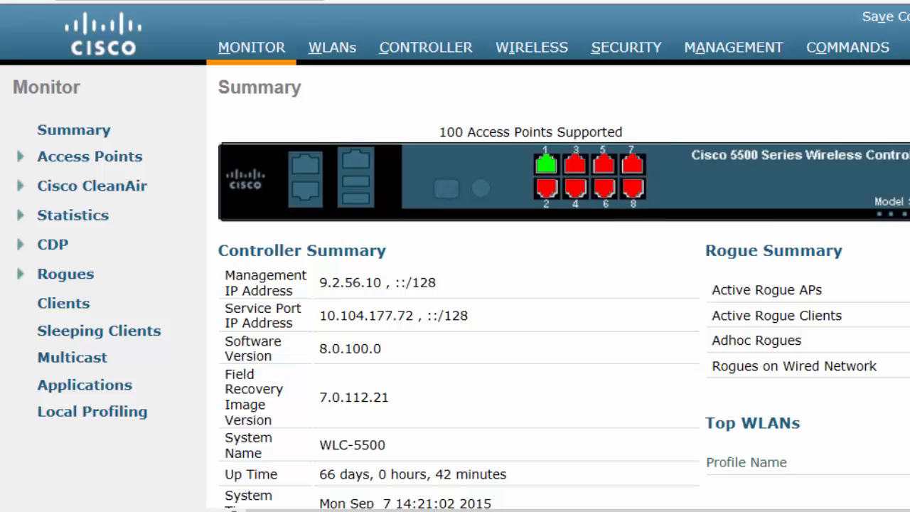
# - Create the FlexConnect group FlexConnectGroupForCWA and open its edit page
pyautogui.click(558, 51)
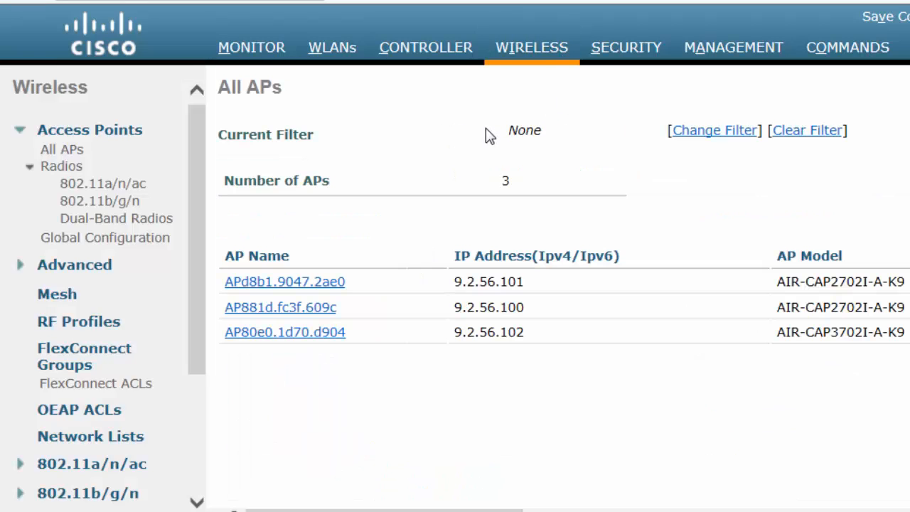
pyautogui.click(64, 364)
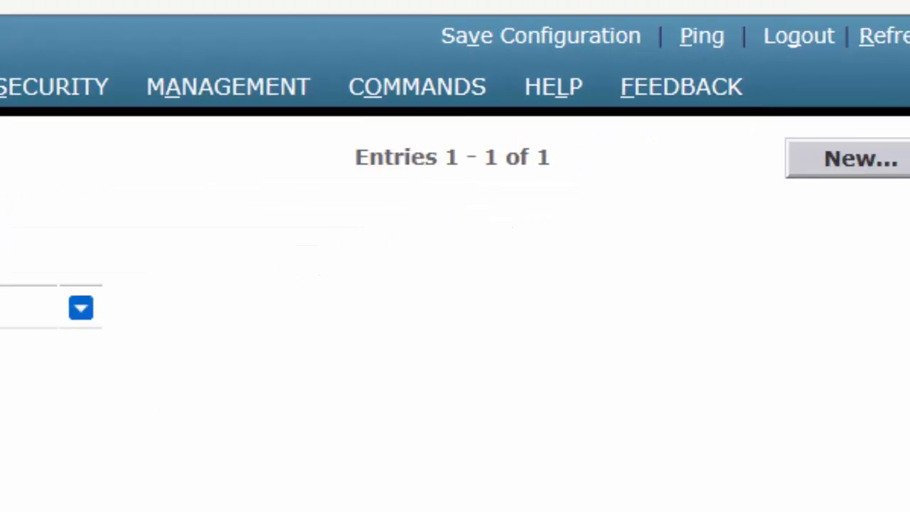
pyautogui.click(748, 196)
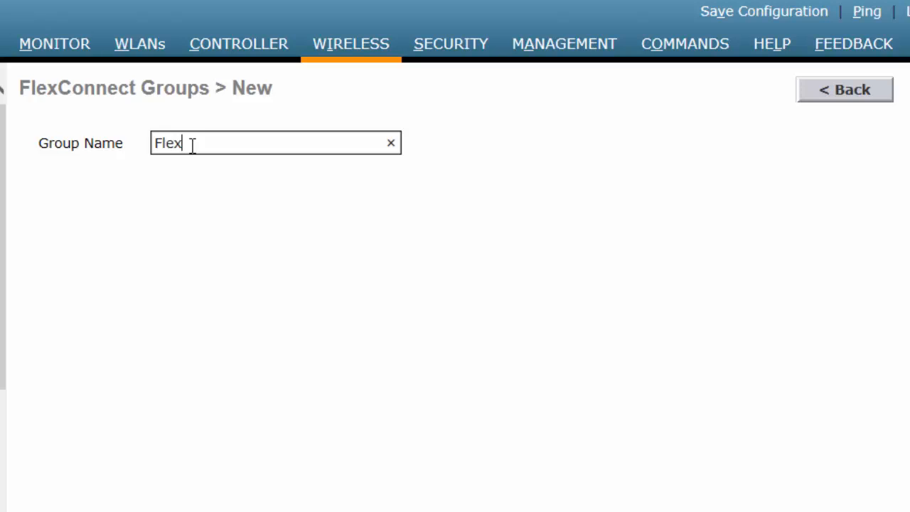
pyautogui.write('FlexConnect')
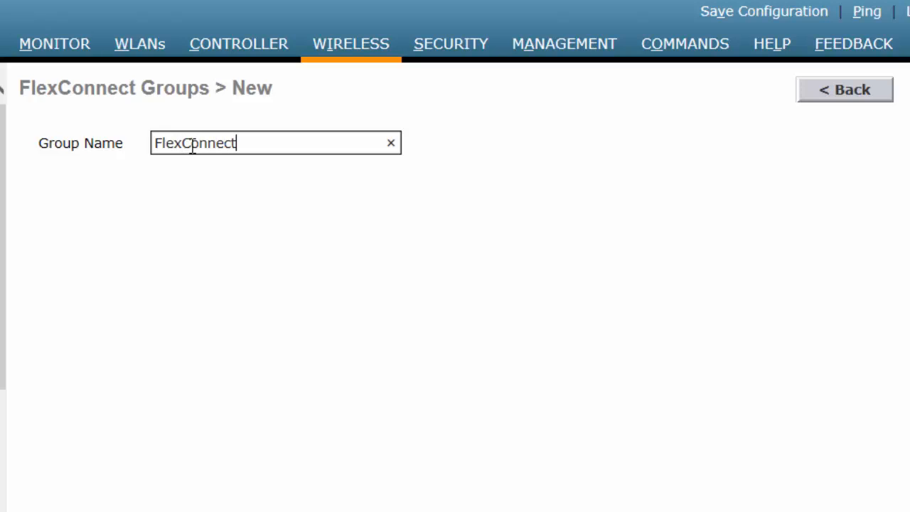
pyautogui.write('GroupF')
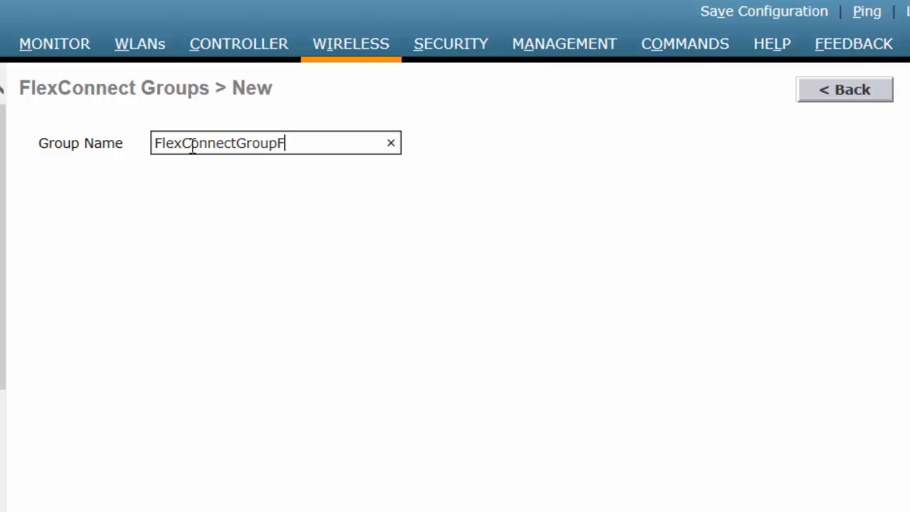
pyautogui.write('orCWA')
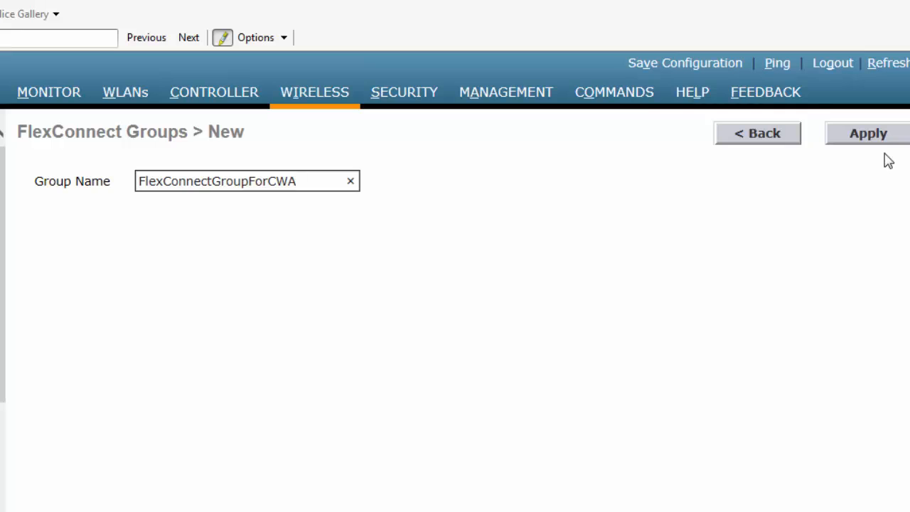
pyautogui.click(867, 135)
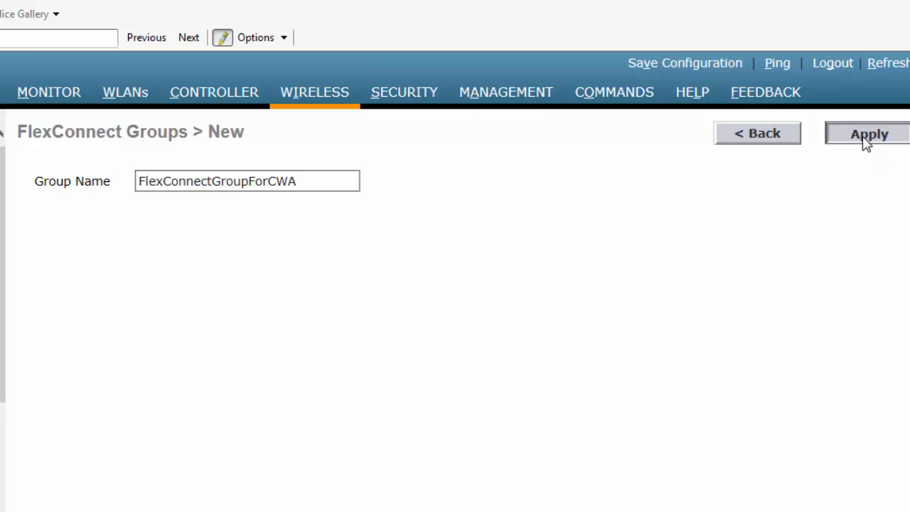
pyautogui.click(168, 221)
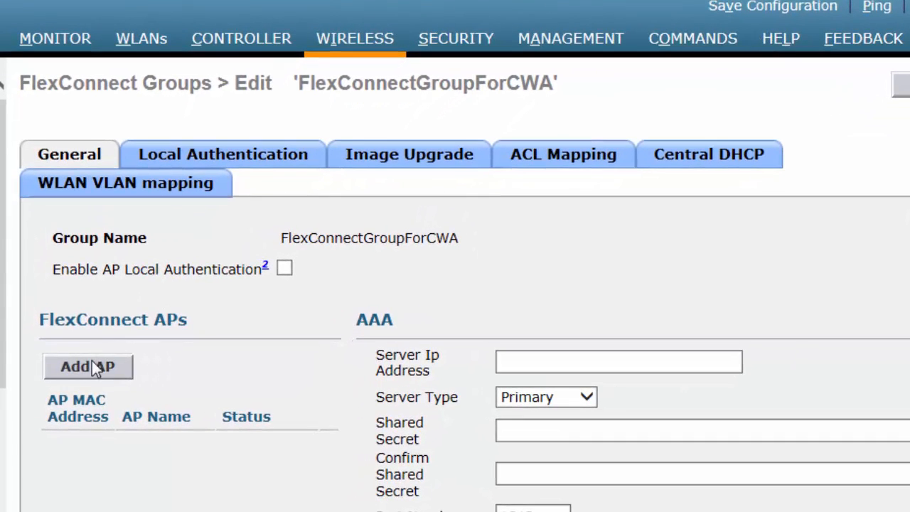
# - Add controller access point AP881d.fc3f.609c as a member of FlexConnectGroupForCWA
pyautogui.click(82, 382)
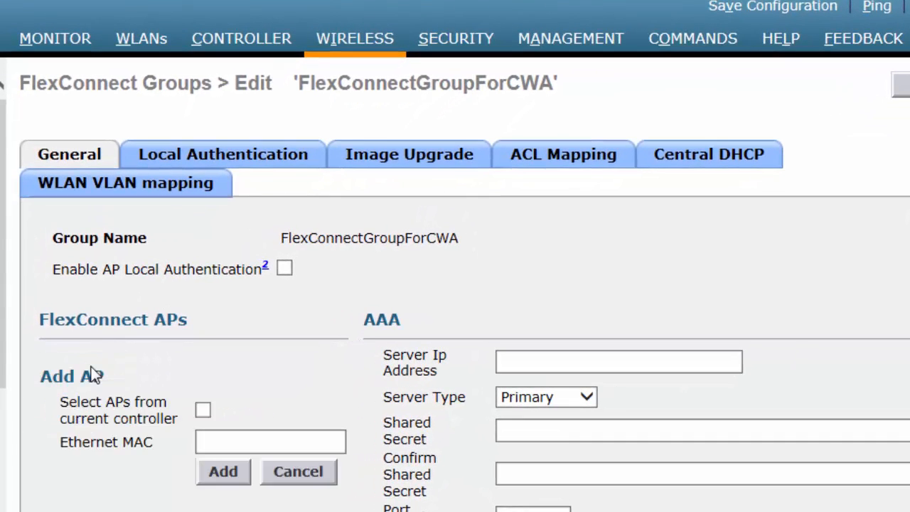
pyautogui.click(202, 412)
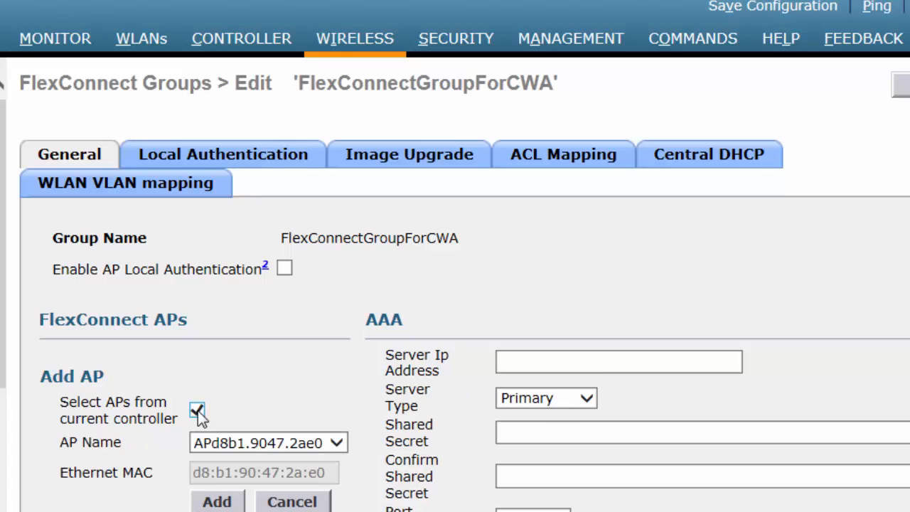
pyautogui.click(340, 444)
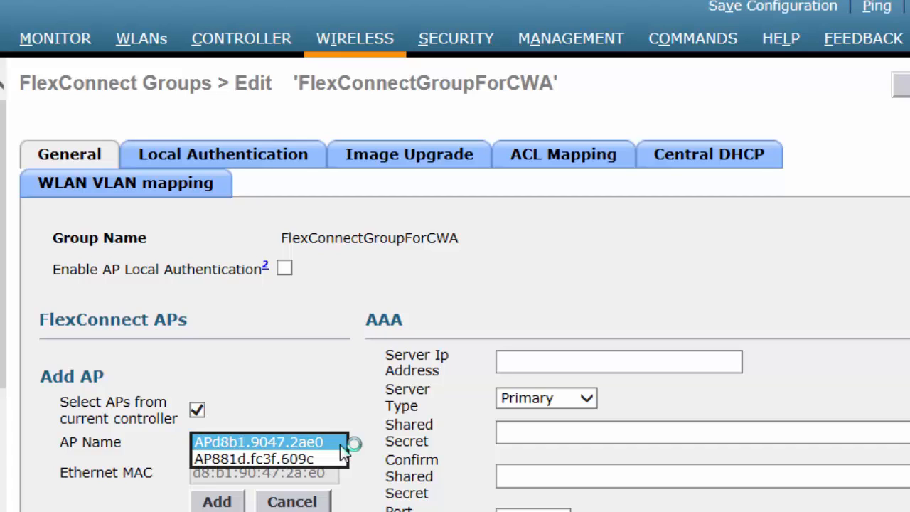
pyautogui.click(304, 456)
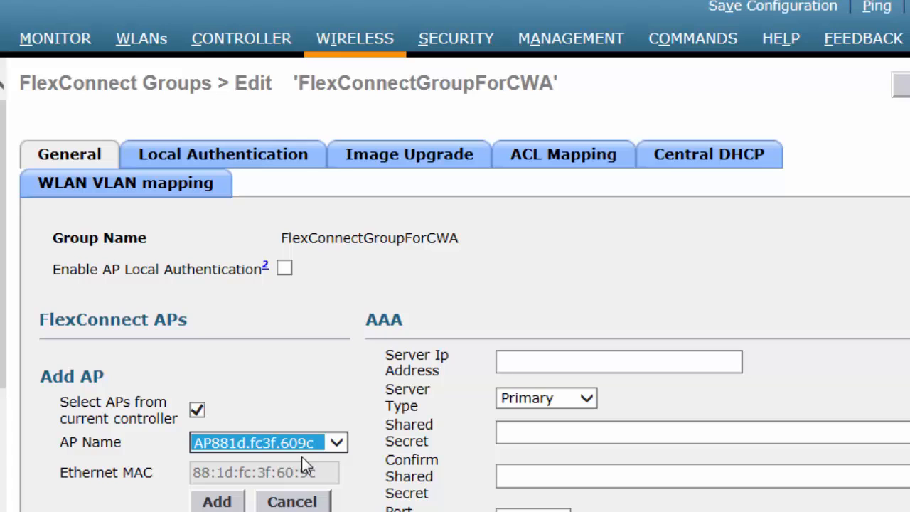
pyautogui.click(229, 499)
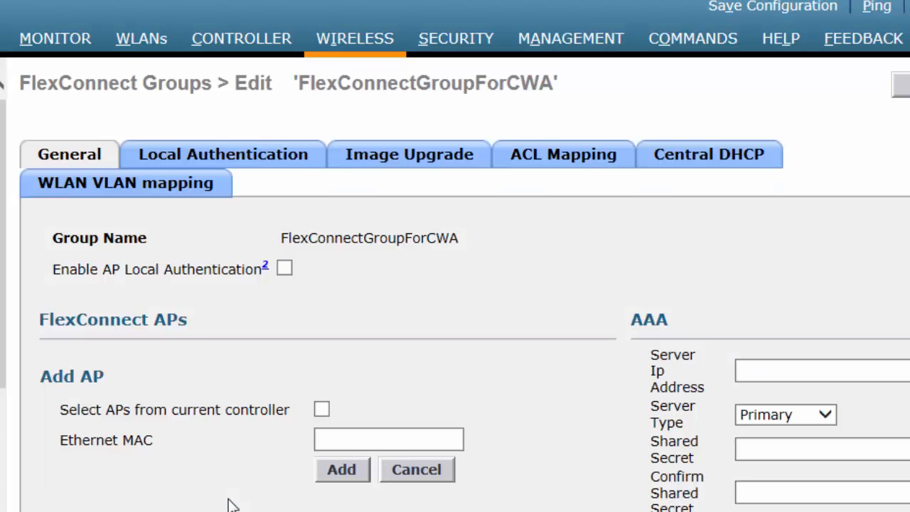
pyautogui.click(538, 165)
# - Add cwa_flex_redirect_acl under the group's ACL Mapping Policies
pyautogui.click(532, 238)
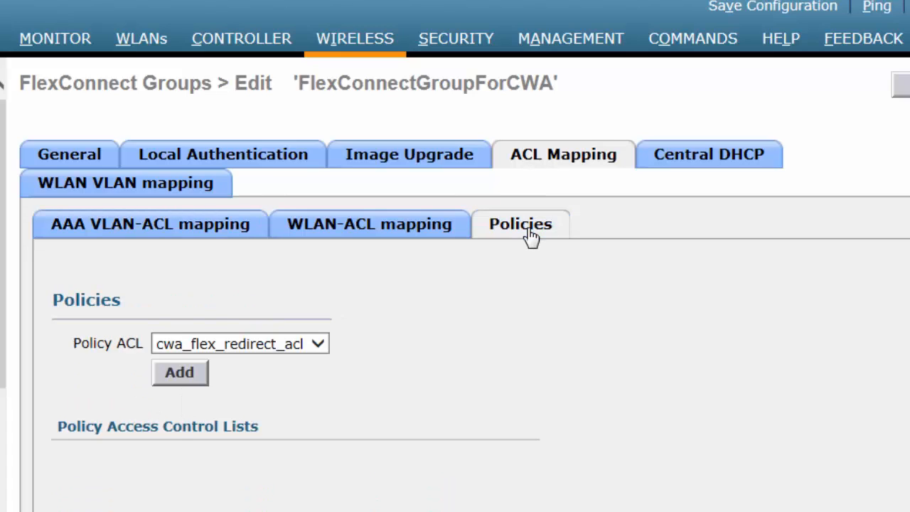
pyautogui.click(316, 343)
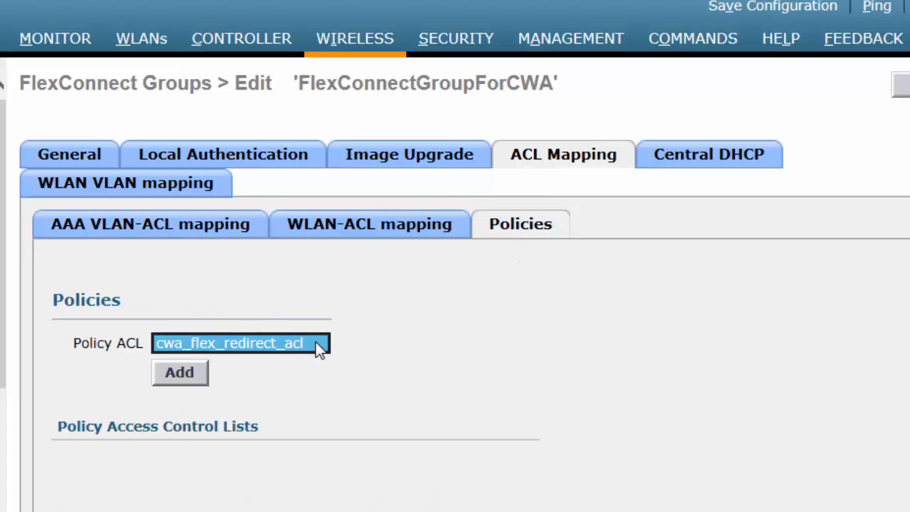
pyautogui.click(180, 374)
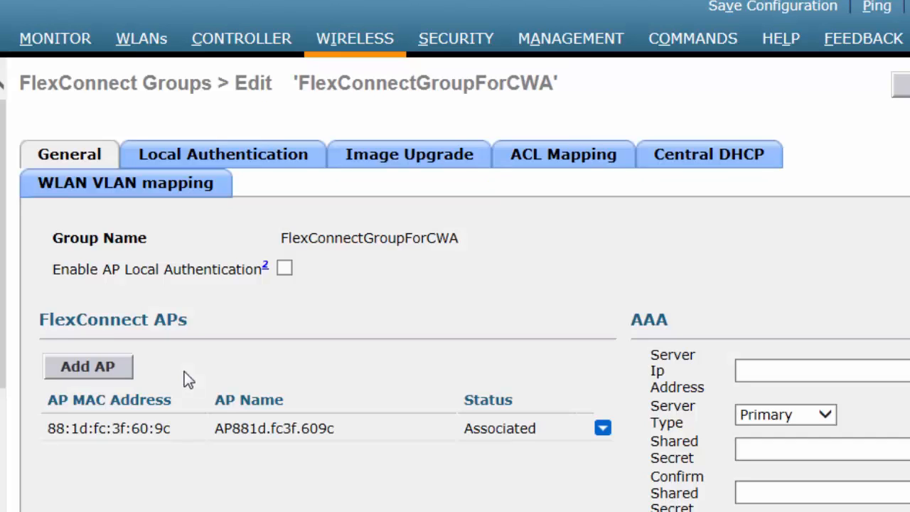
# - Add a WLAN Id 5 to Vlan Id 57 mapping for the group and apply
pyautogui.click(150, 186)
pyautogui.click(143, 296)
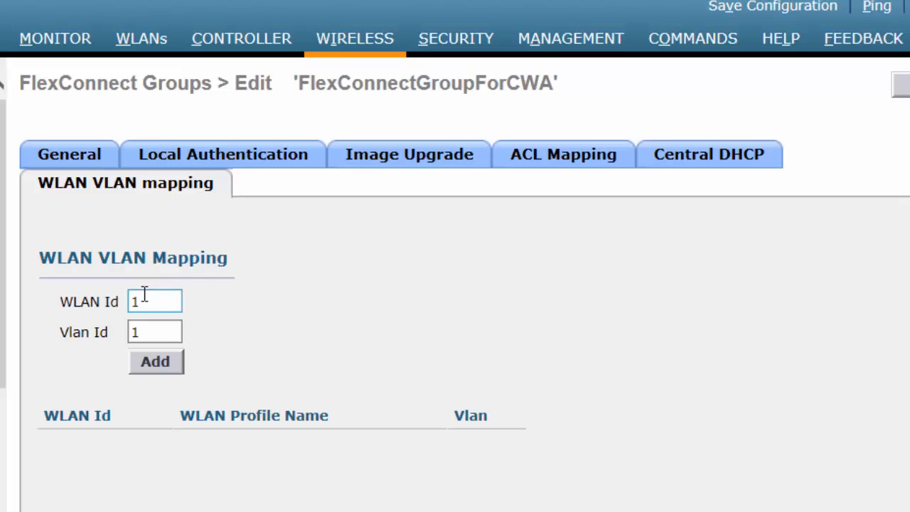
pyautogui.press('BackSpace')
pyautogui.write('5')
pyautogui.press('Tab')
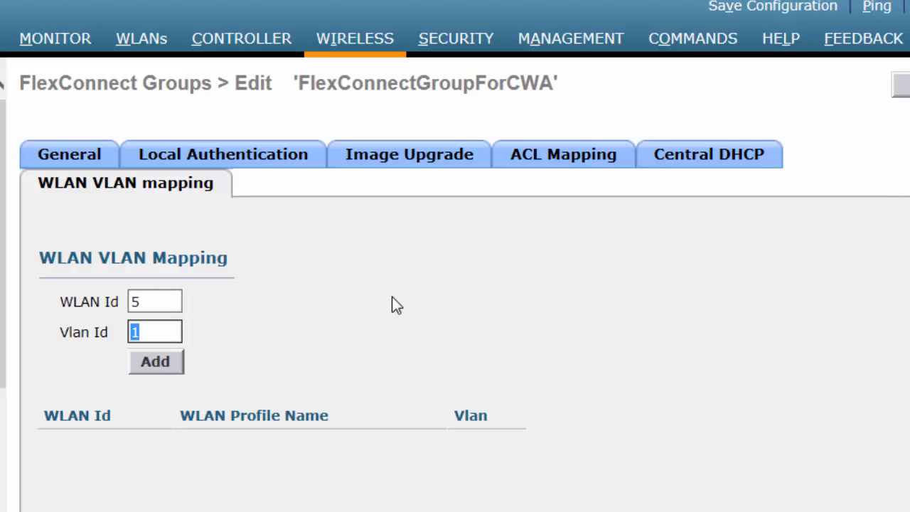
pyautogui.write('57')
pyautogui.click(150, 370)
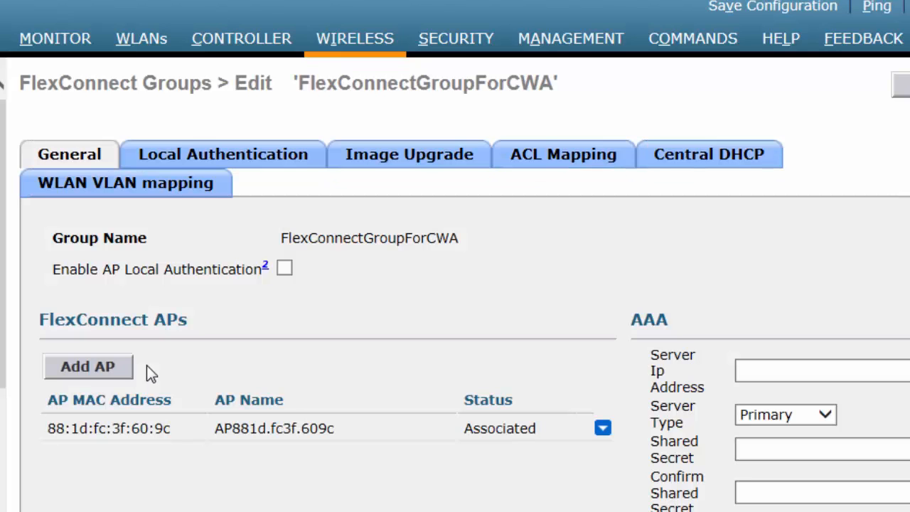
pyautogui.click(184, 192)
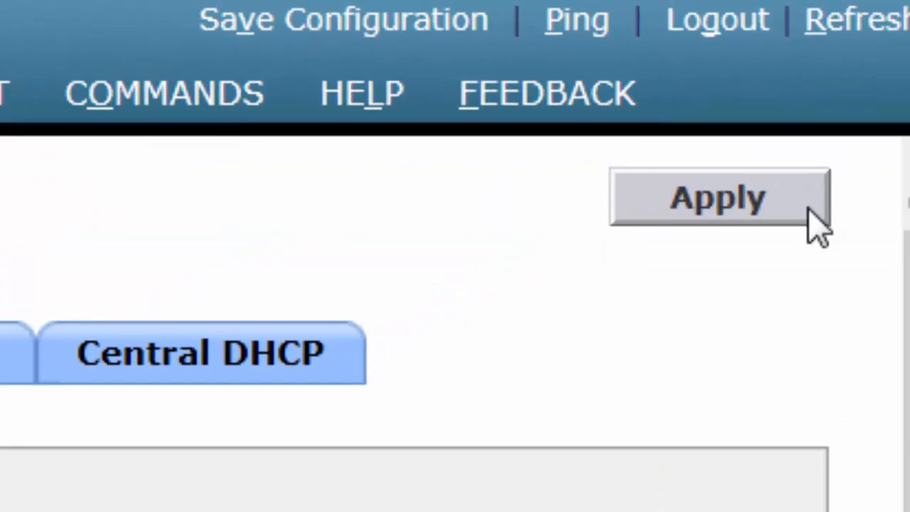
pyautogui.click(903, 86)
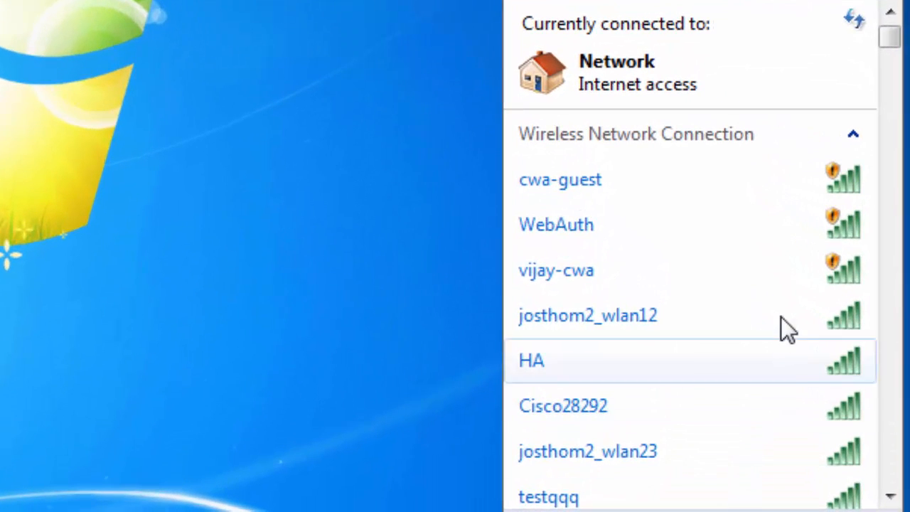
# - Select the cwa-guest network in the Windows 7 wireless list and connect to it
pyautogui.click(758, 165)
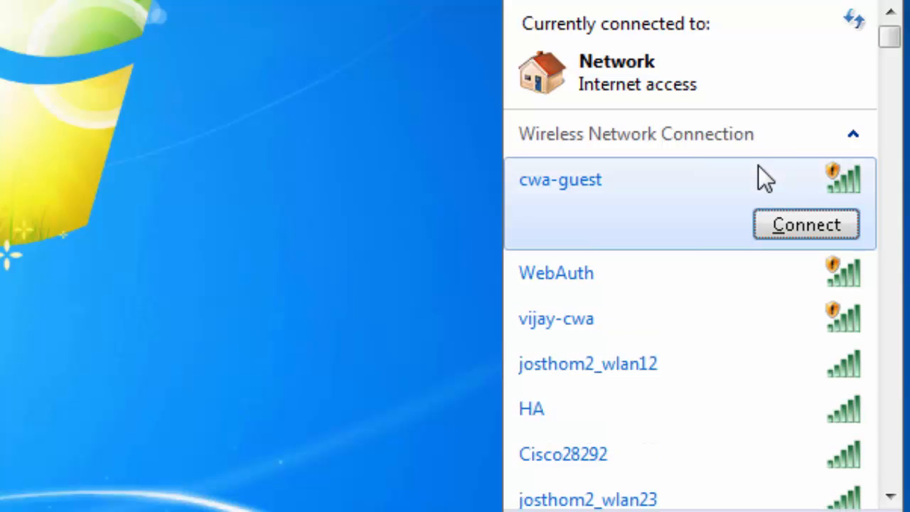
pyautogui.click(795, 227)
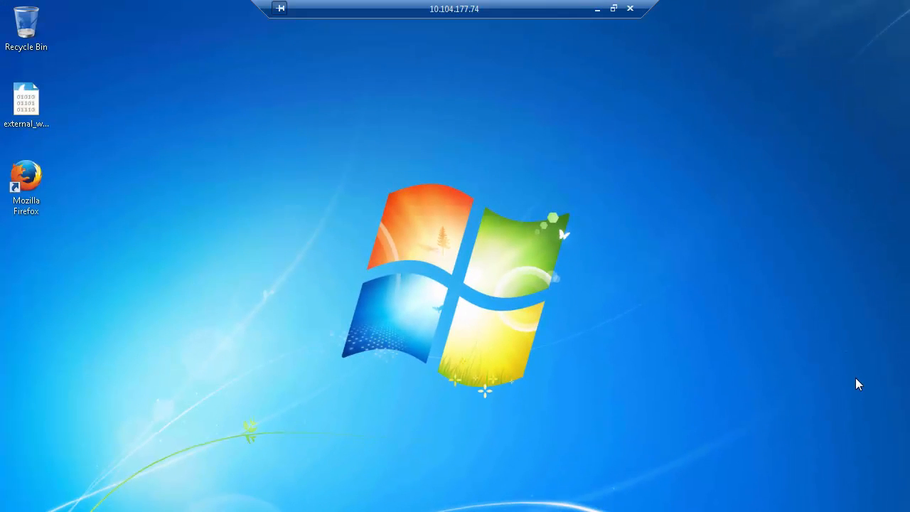
# - Open the guest client from Monitor > Clients to show CENTRAL_WEB_AUTH with cwa_redirect_acl and the redirect URL
pyautogui.click(596, 10)
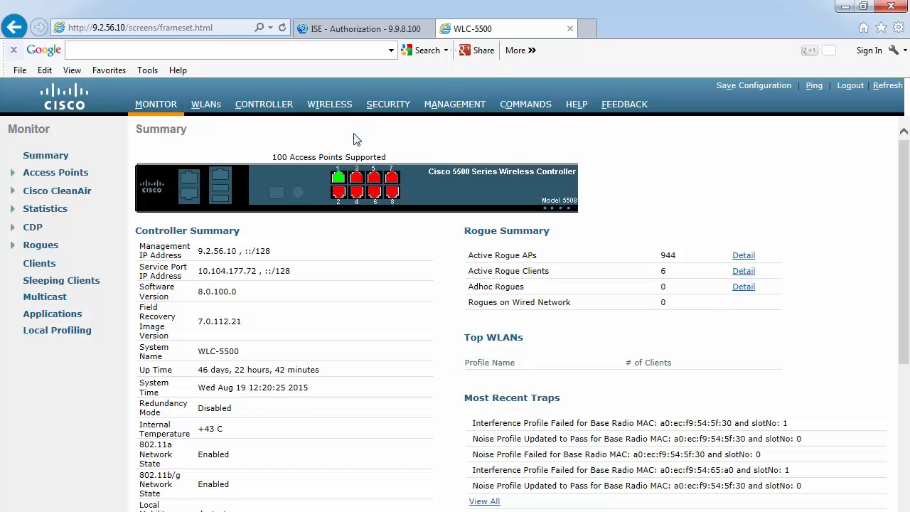
pyautogui.click(156, 106)
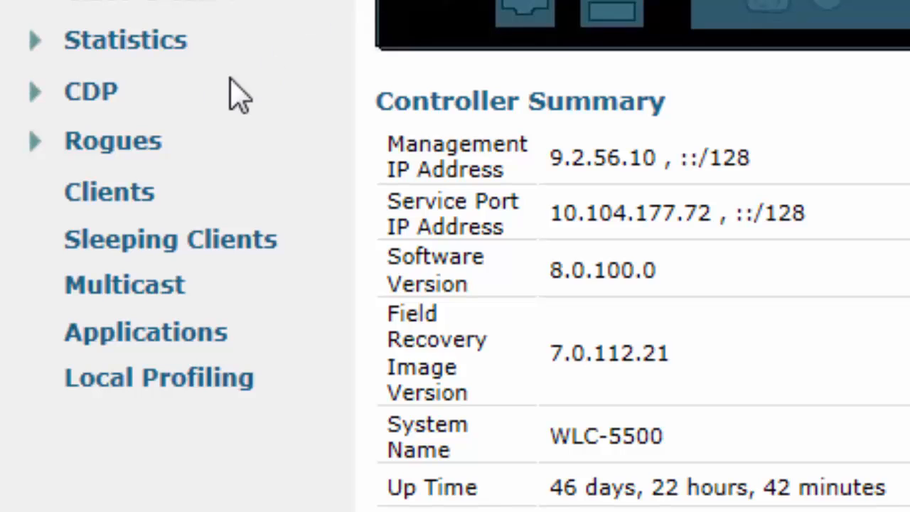
pyautogui.click(107, 194)
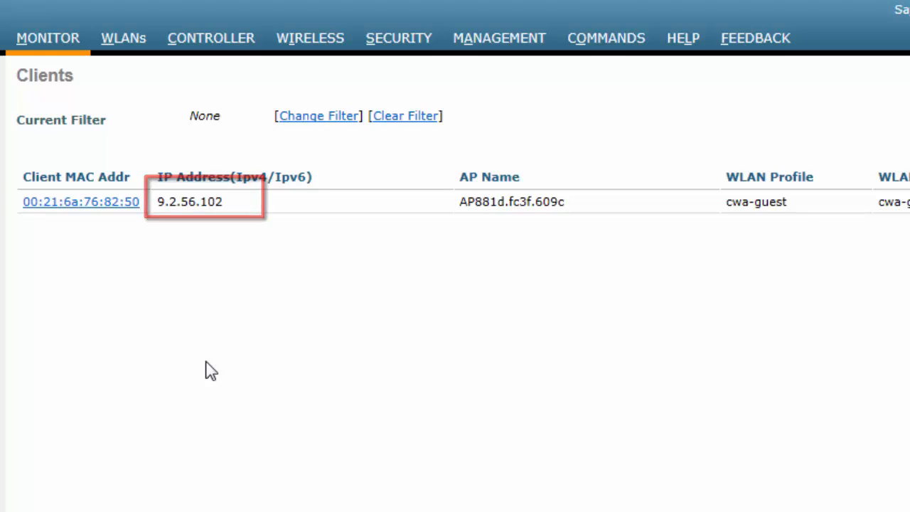
pyautogui.click(92, 202)
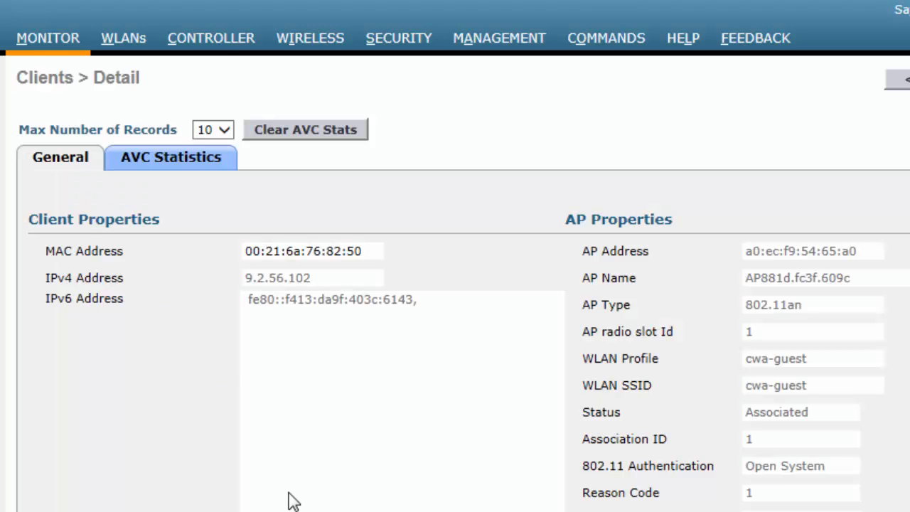
pyautogui.scroll(-5, 292, 501)
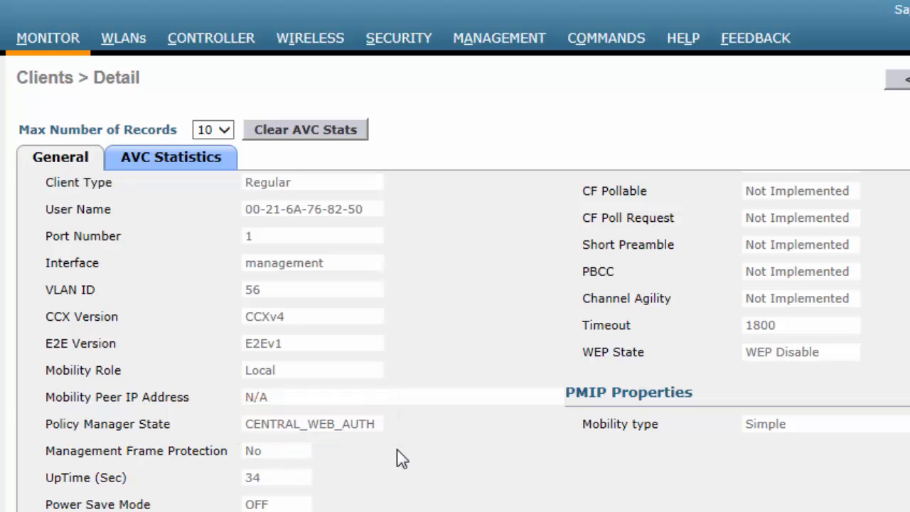
pyautogui.scroll(-8, 402, 459)
pyautogui.scroll(-3, 401, 459)
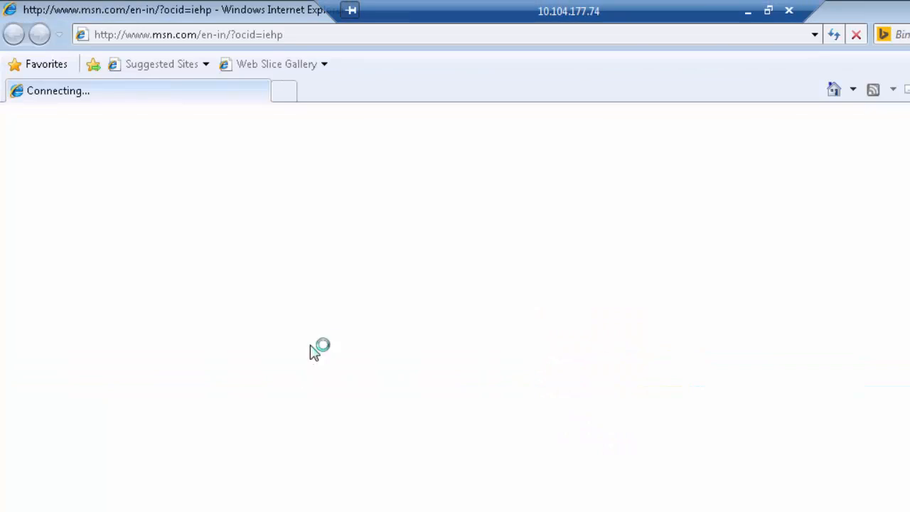
pyautogui.click(271, 35)
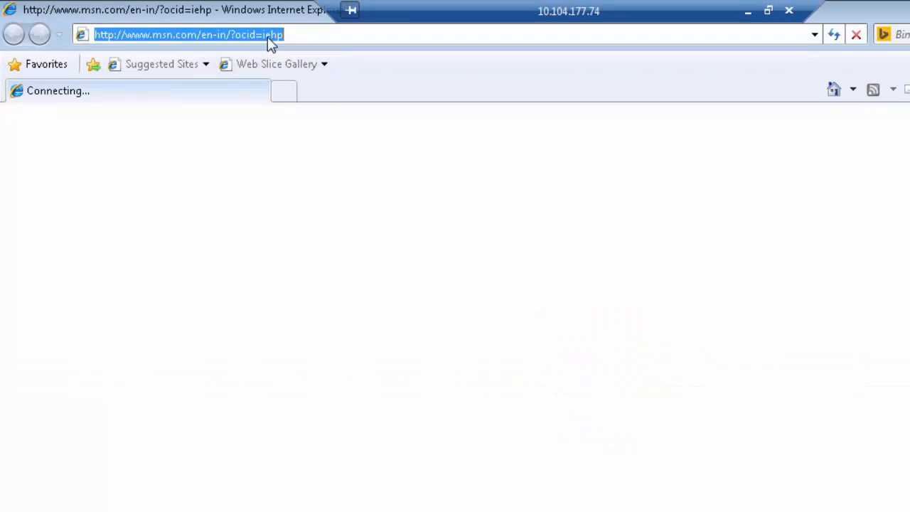
pyautogui.write('wwww')
pyautogui.press('BackSpace')
pyautogui.write('.y')
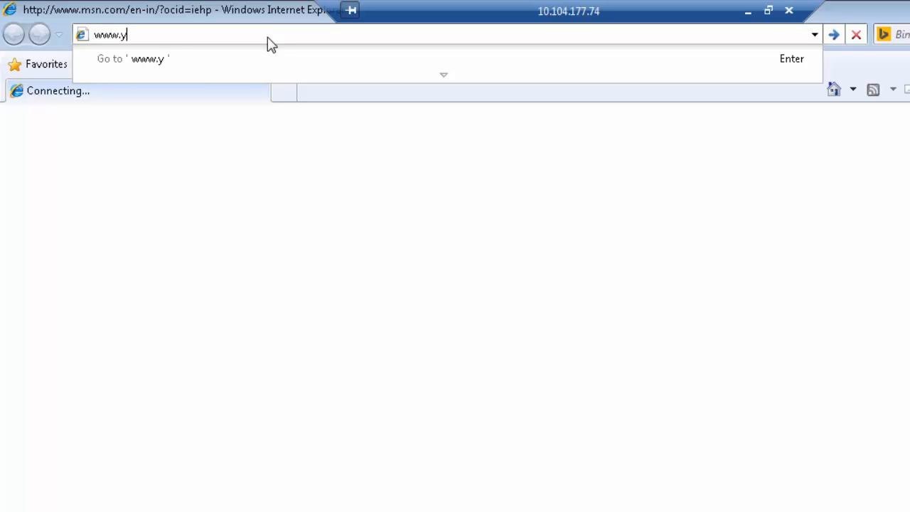
pyautogui.write('ahoo.com')
pyautogui.press('Return')
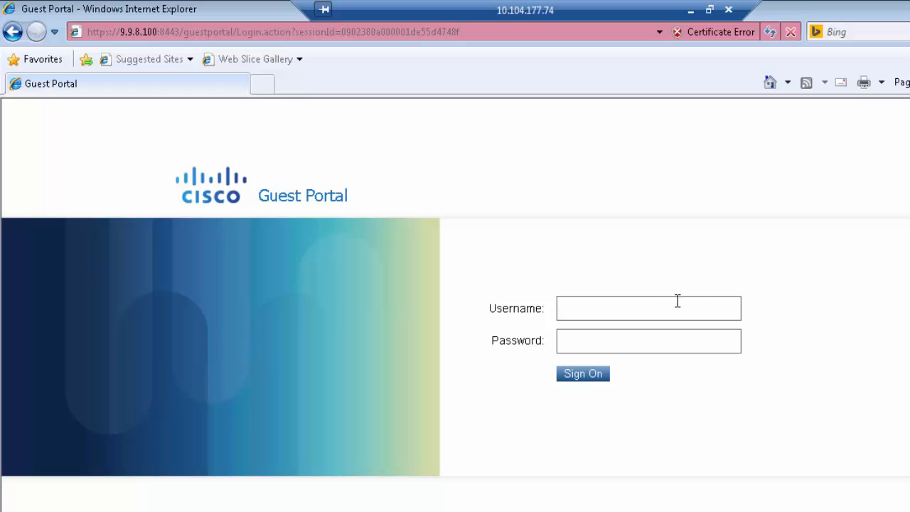
# - Sign on with the guest account credentials and accept the acceptable use policy
pyautogui.click(660, 307)
pyautogui.write('cwa-gues••••••••••')
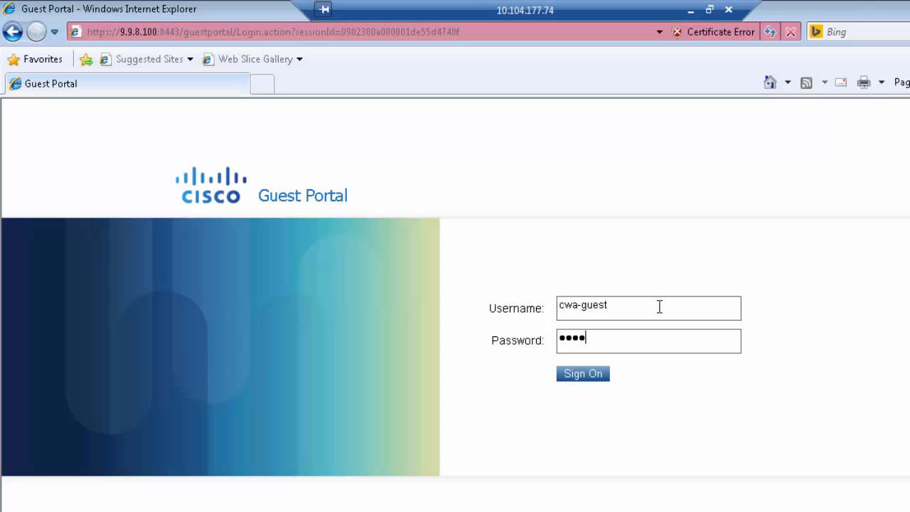
pyautogui.click(582, 374)
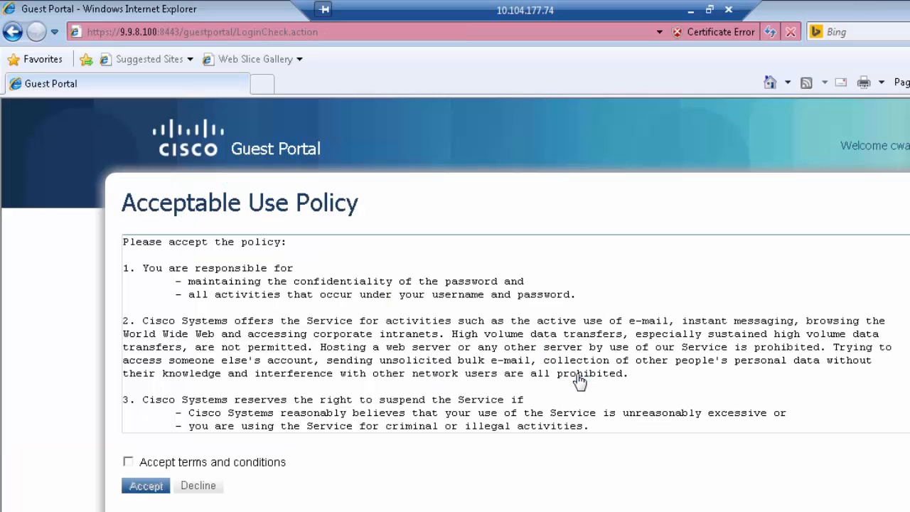
pyautogui.click(129, 462)
pyautogui.click(144, 486)
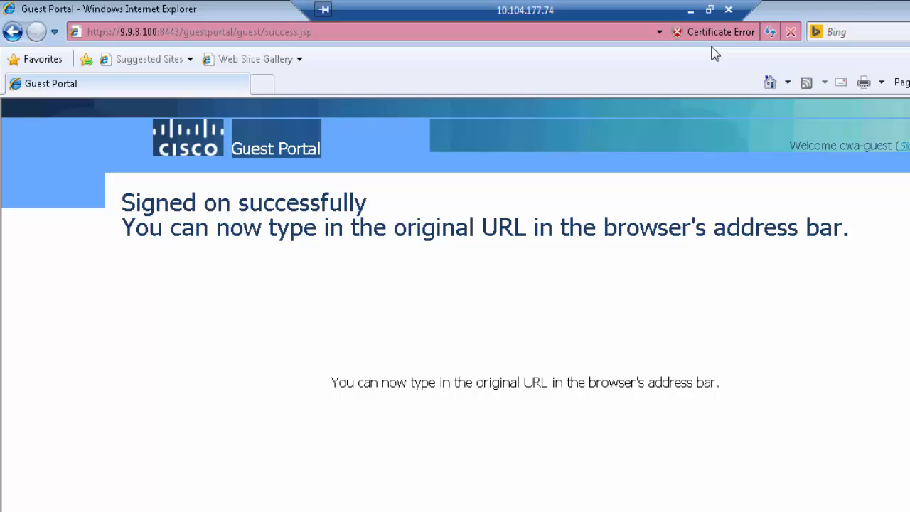
pyautogui.click(690, 9)
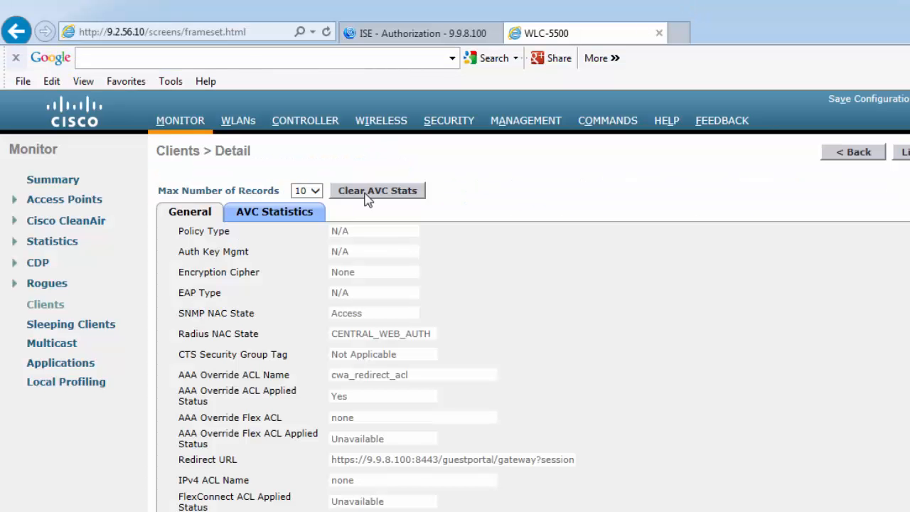
# - Reopen the guest client from the Clients list to confirm Policy Manager State RUN on VLAN 56
pyautogui.click(853, 153)
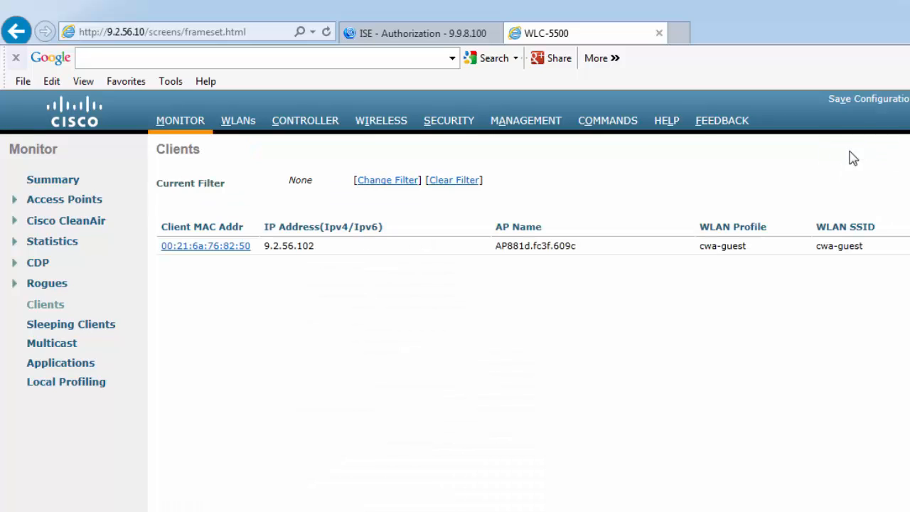
pyautogui.click(225, 248)
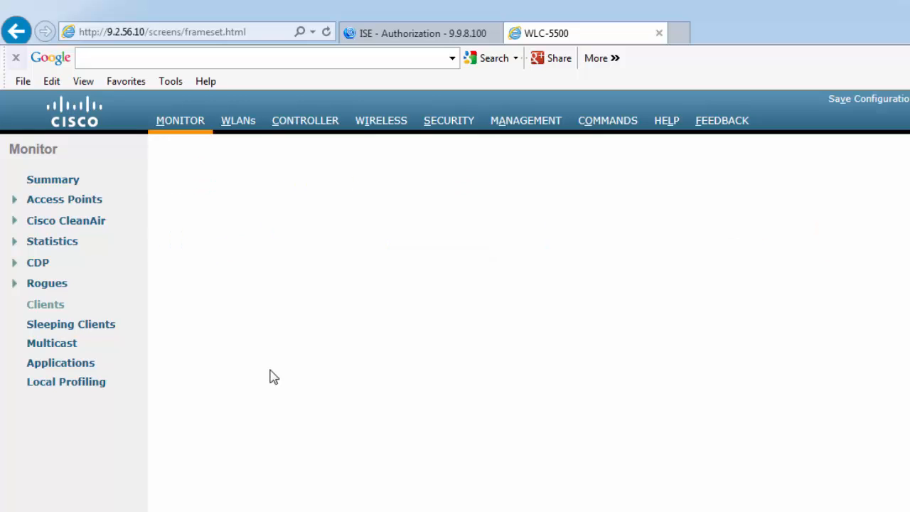
pyautogui.scroll(-5, 274, 377)
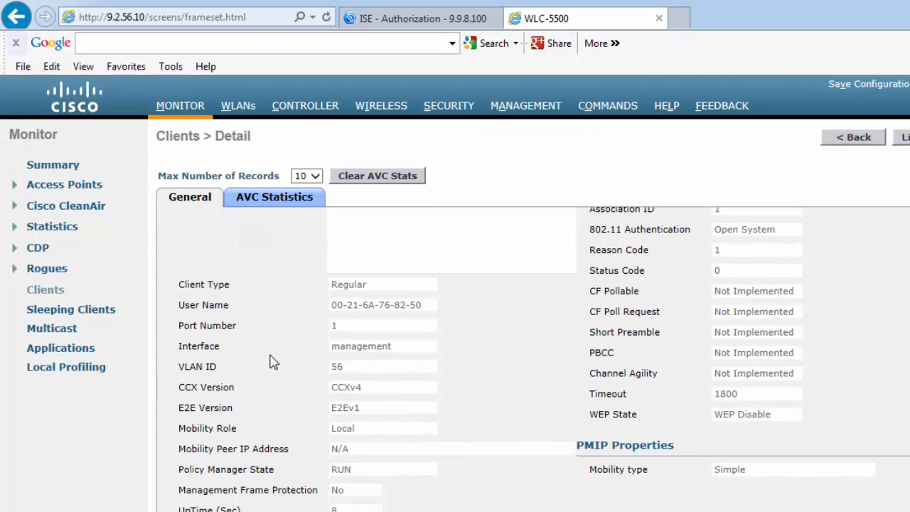